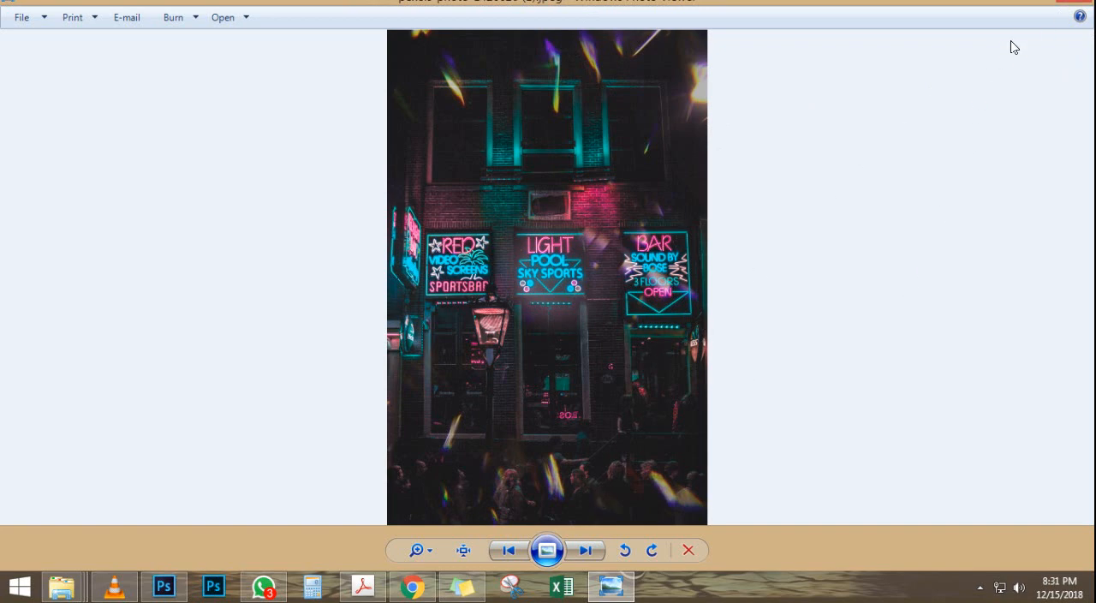
Step: Switch to Photoshop and place the neon bar photo pexels-photo-1426620 (1) above the man's cutout, fitted to the canvas height
click(1071, 7)
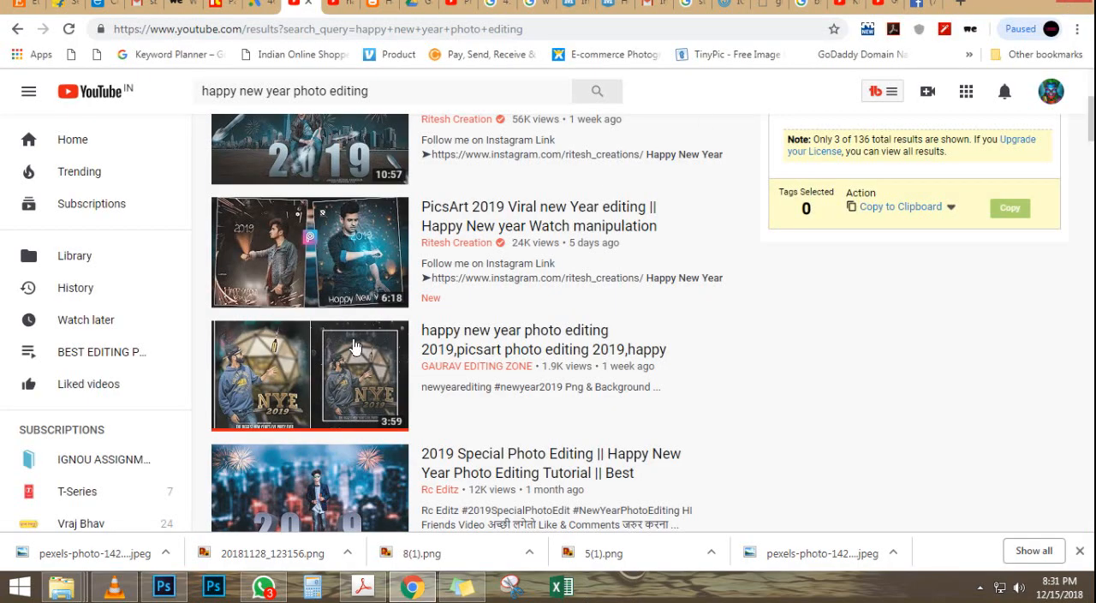
click(163, 587)
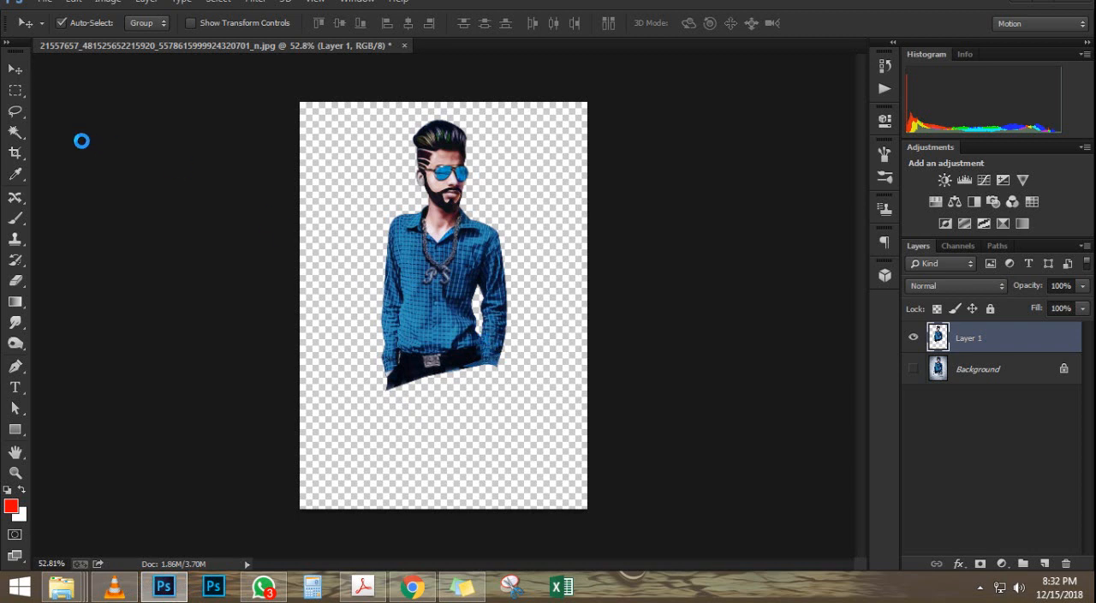
key(ctrl+t)
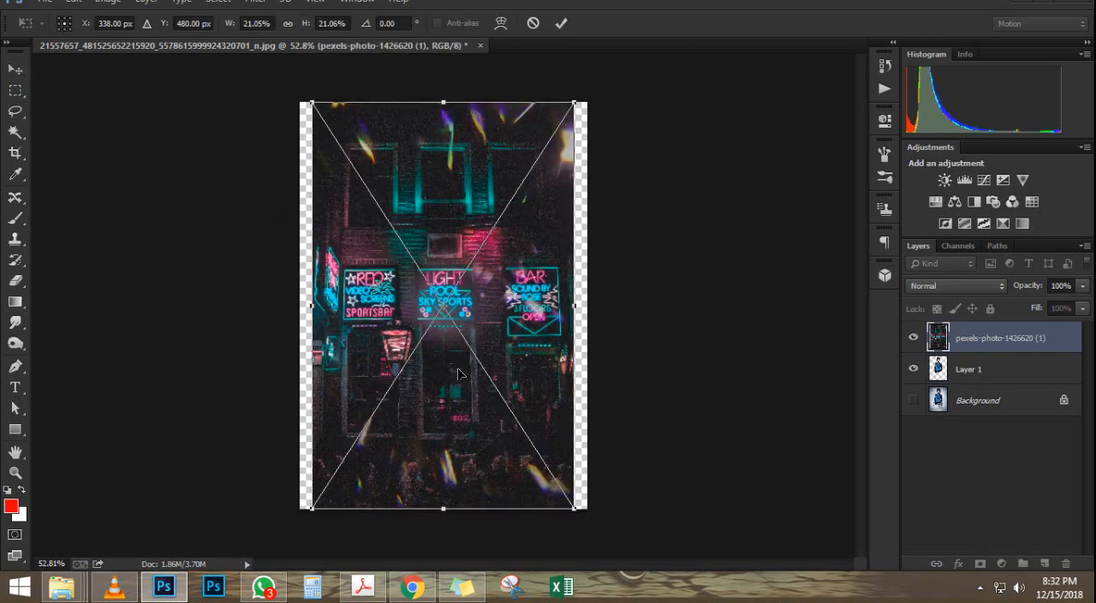
key(Return)
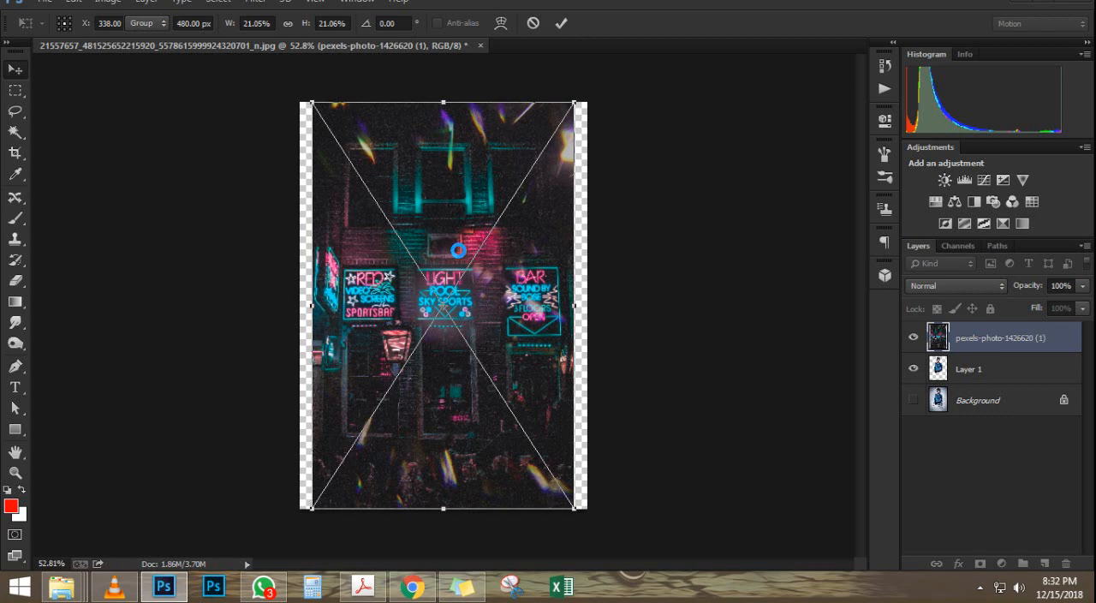
Step: Crop the canvas to the neon photo's width, removing the transparent strips along both sides
scroll(458, 250, up, 3)
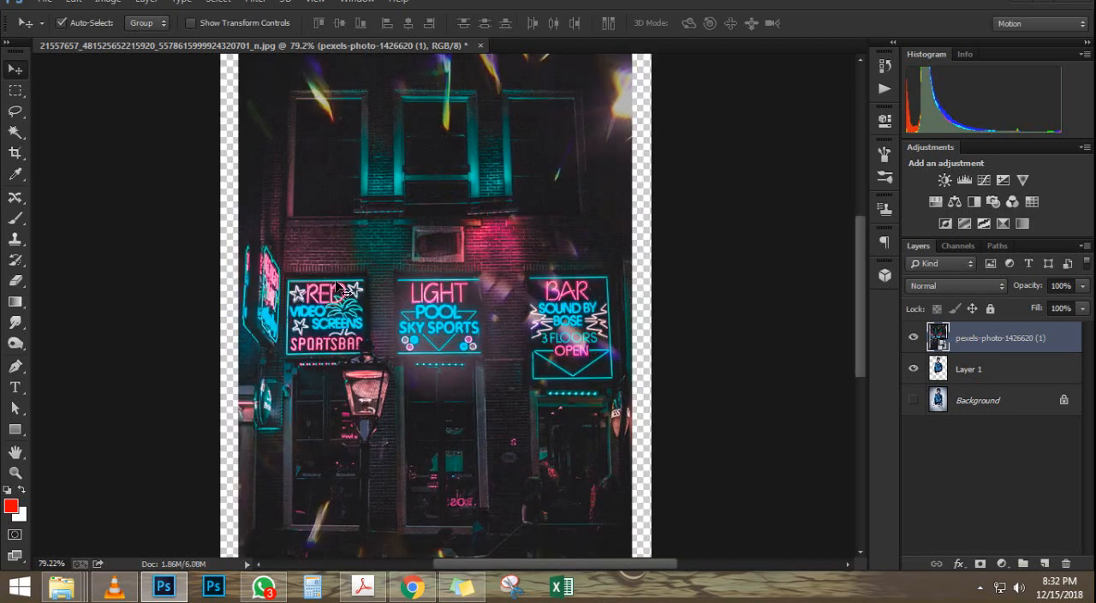
scroll(556, 214, down, 5)
scroll(563, 221, up, 1)
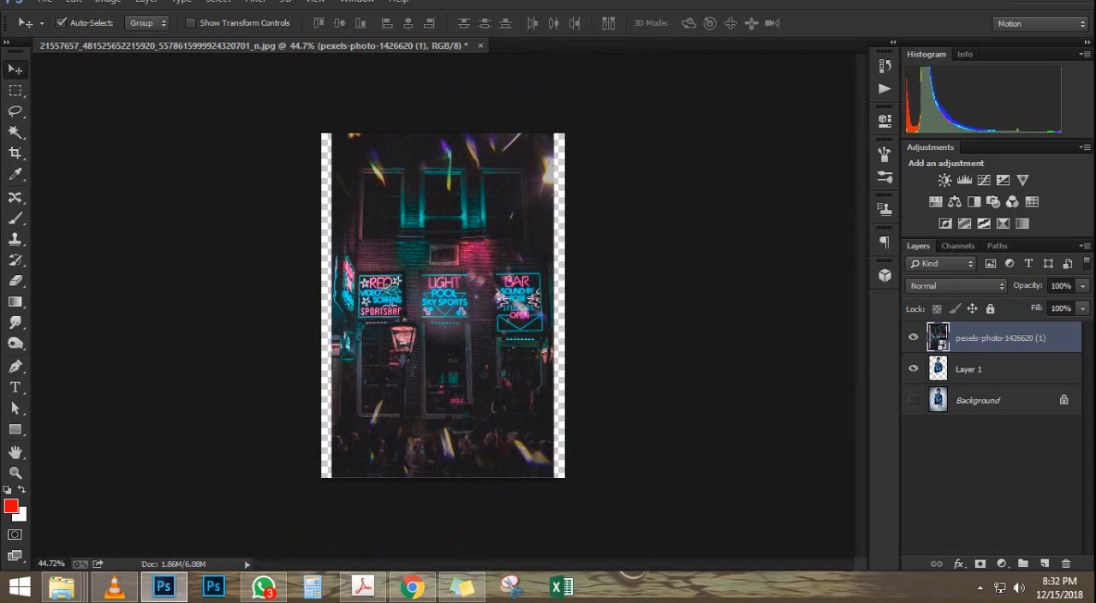
key(c)
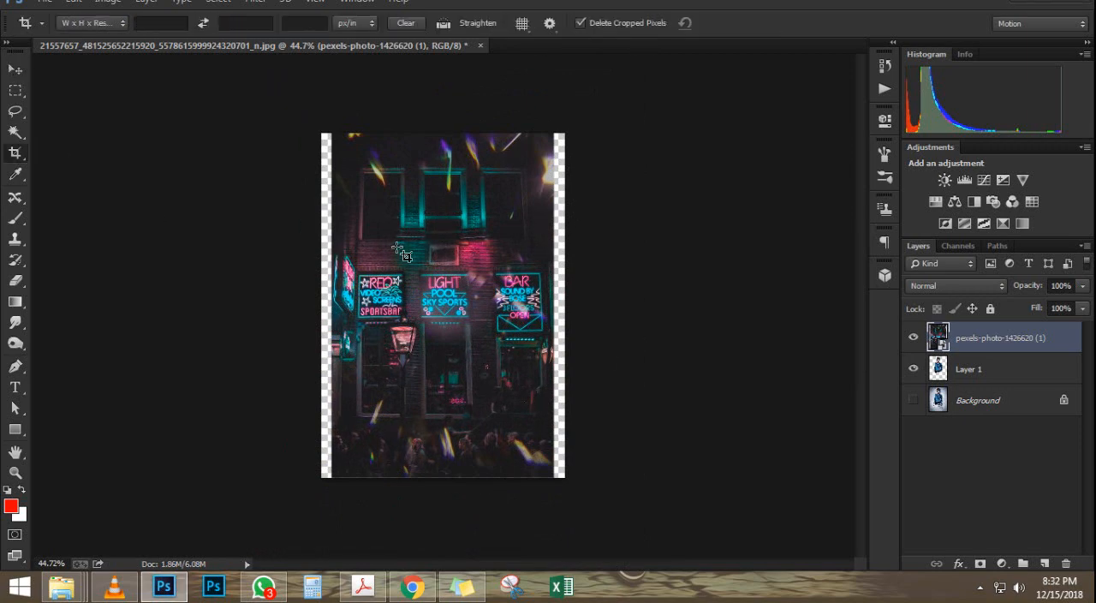
drag(301, 121, 548, 442)
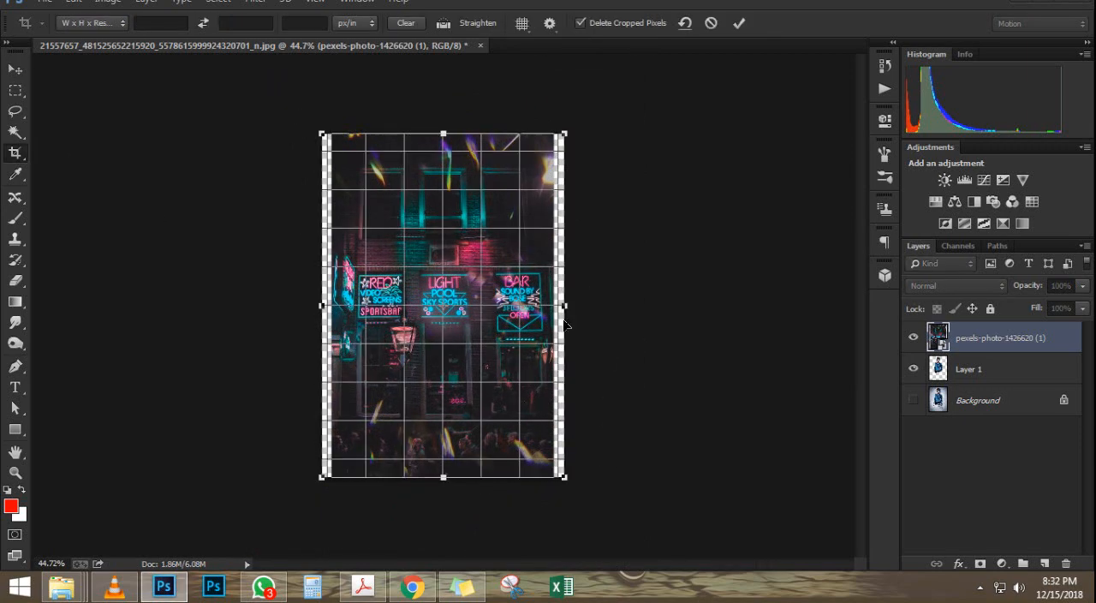
drag(565, 306, 555, 308)
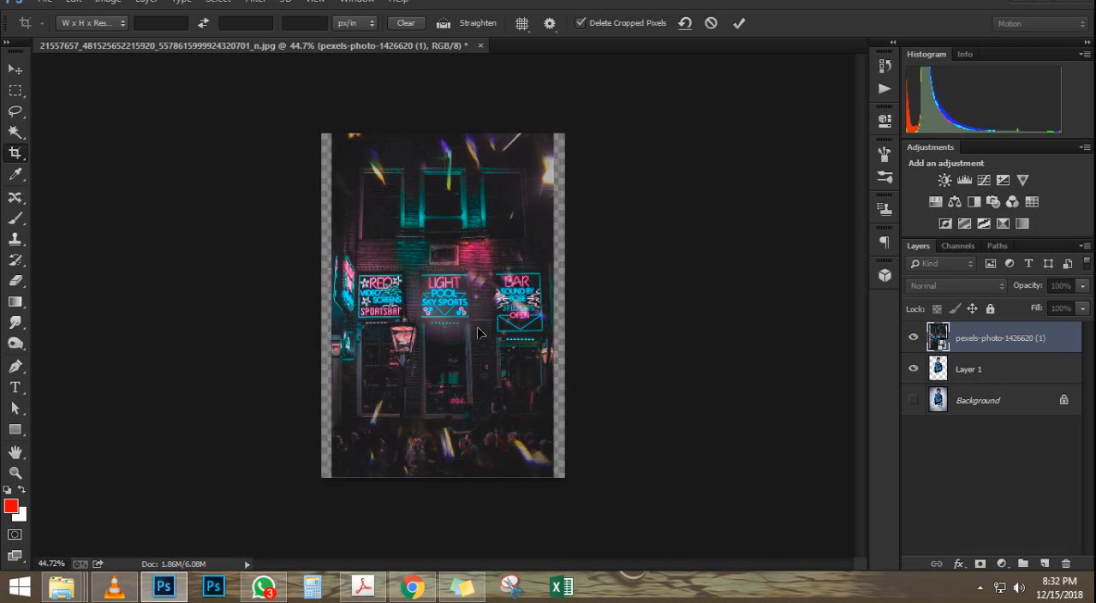
key(ctrl+0)
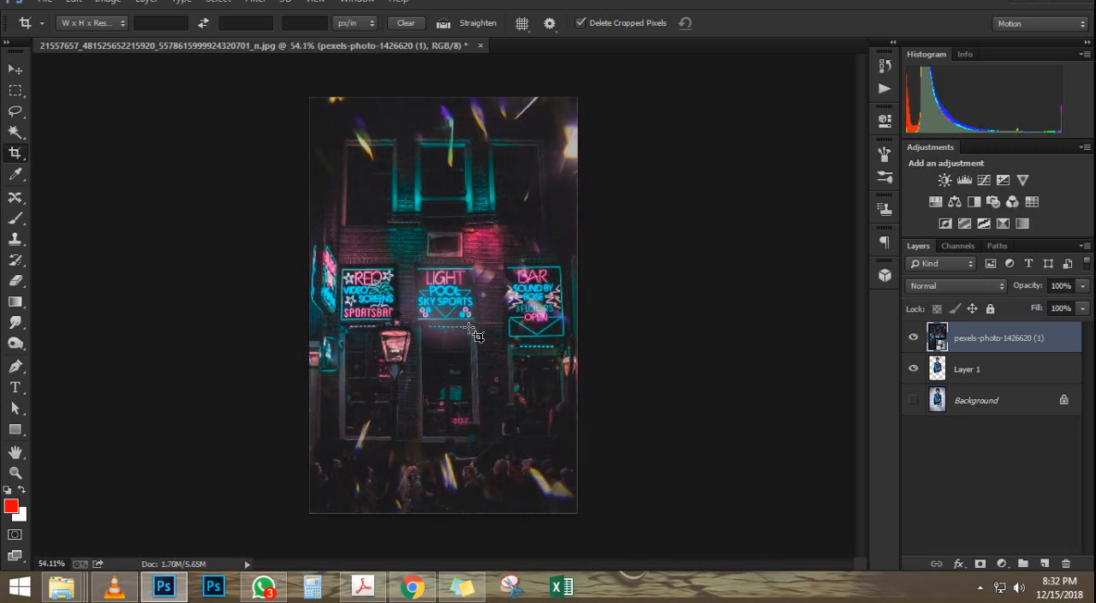
Step: Move Layer 1 above the neon photo layer and reposition the man's cutout over the photo
key(v)
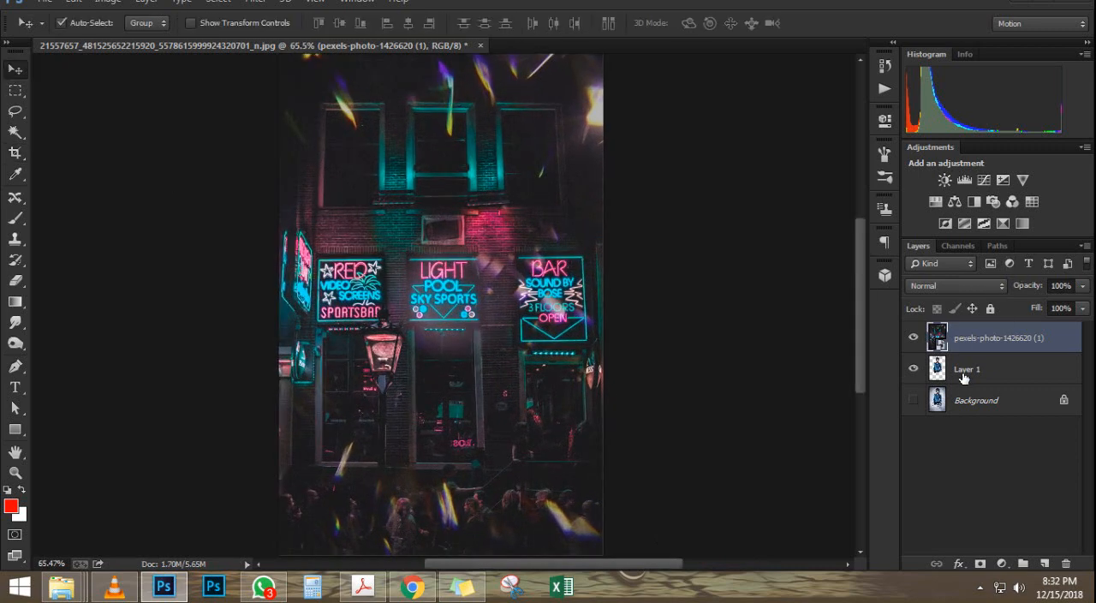
drag(966, 375, 964, 326)
scroll(432, 250, down, 1)
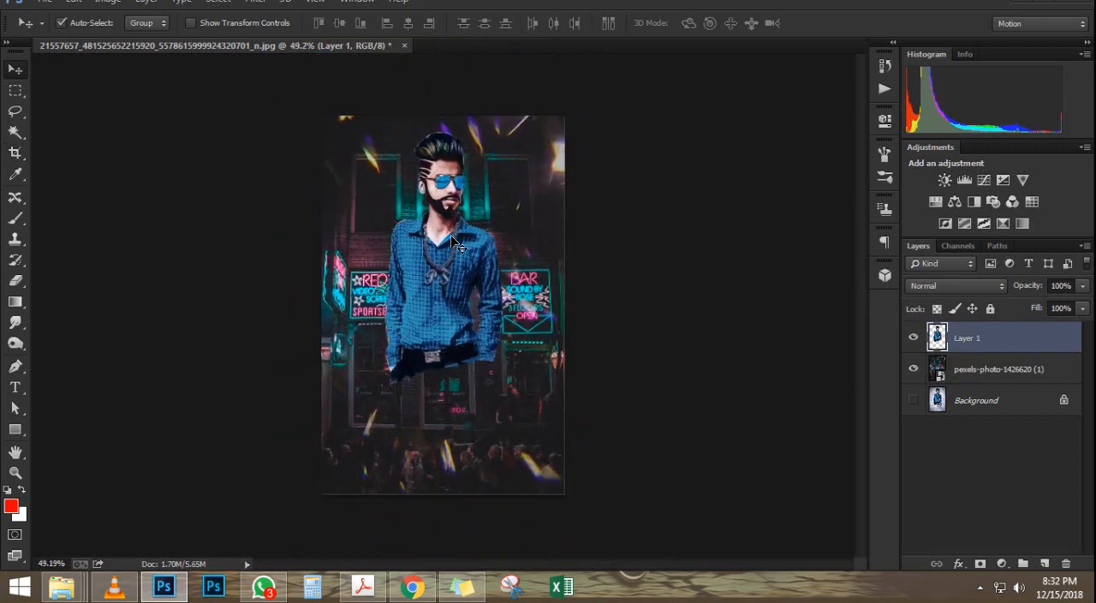
drag(450, 248, 389, 390)
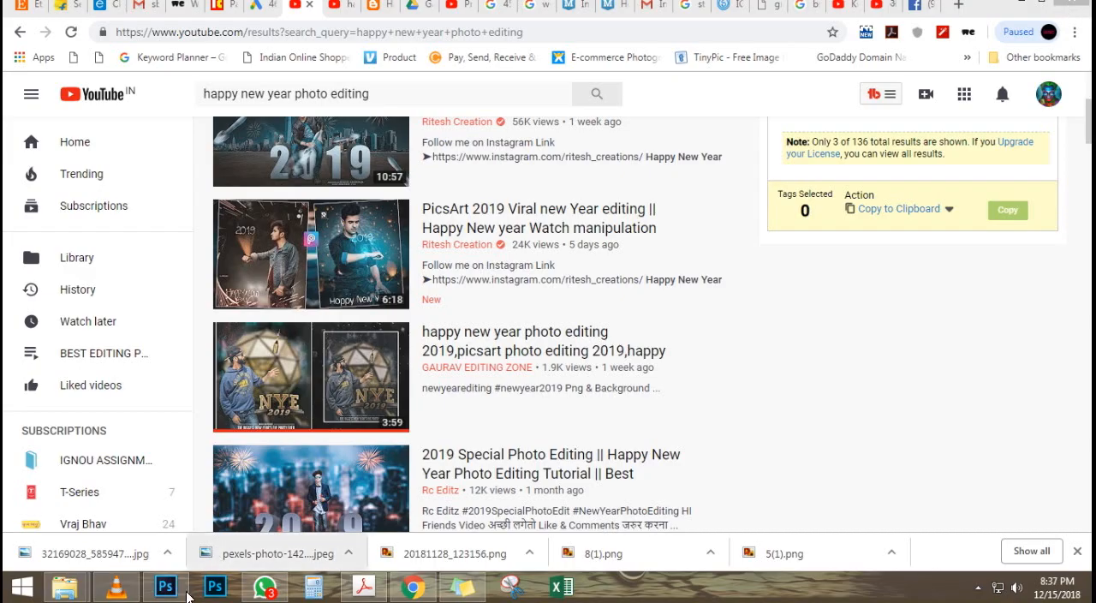
Step: Switch back to Photoshop and hide Layer 2, leaving only the neon photo layer shown
click(165, 586)
scroll(518, 272, up, 3)
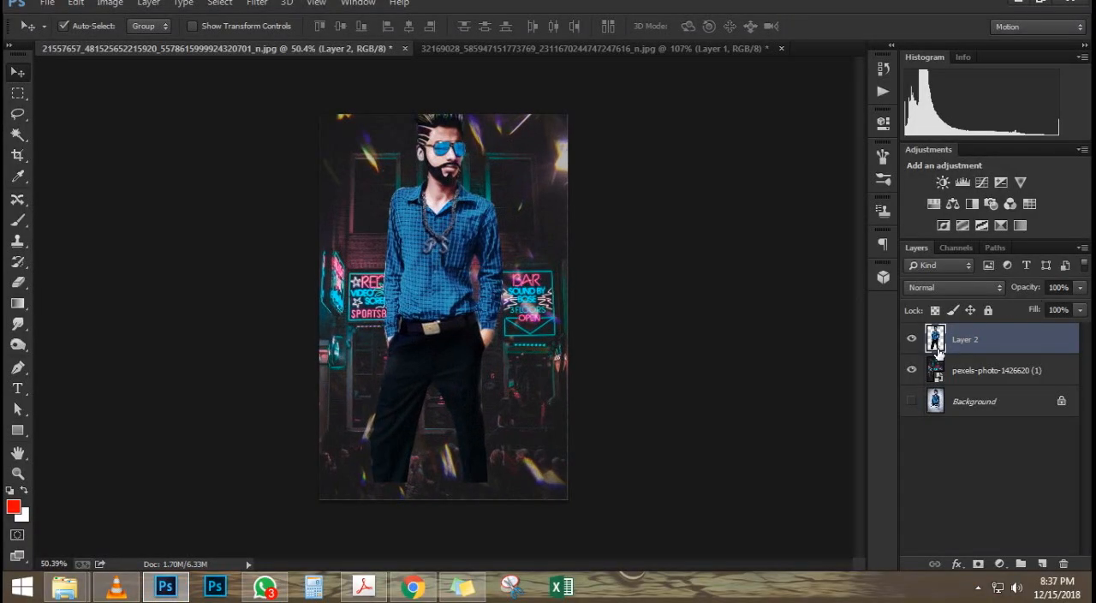
mouse_move(955, 330)
mouse_down()
mouse_move(942, 384)
mouse_move(940, 355)
mouse_move(960, 348)
mouse_move(943, 330)
mouse_up()
click(912, 370)
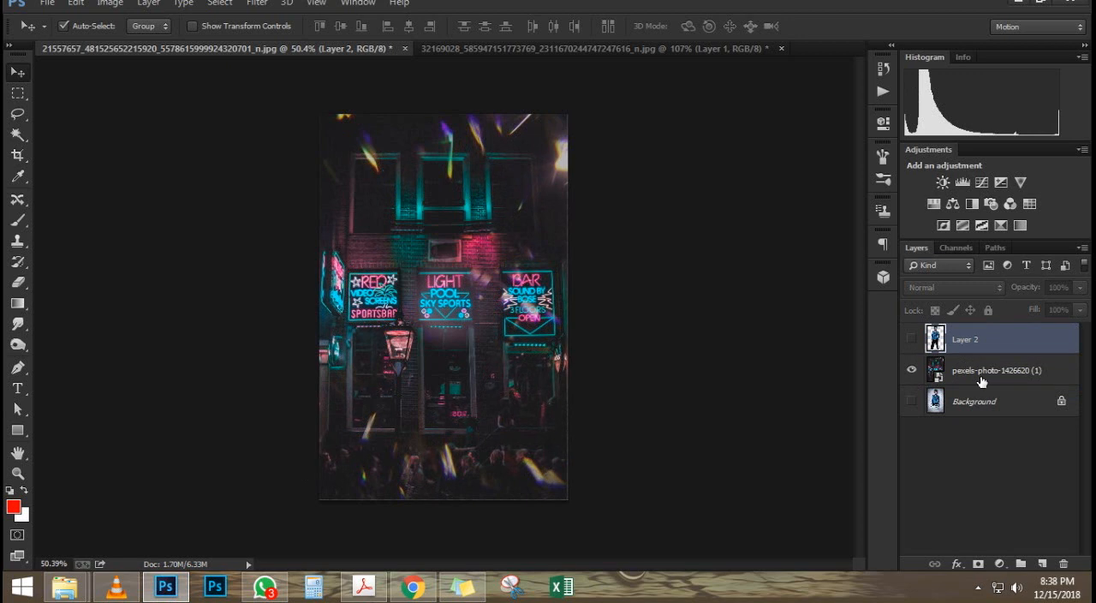
Step: Rasterize the pexels-photo-1426620 (1) smart object layer
click(982, 382)
scroll(513, 394, up, 1)
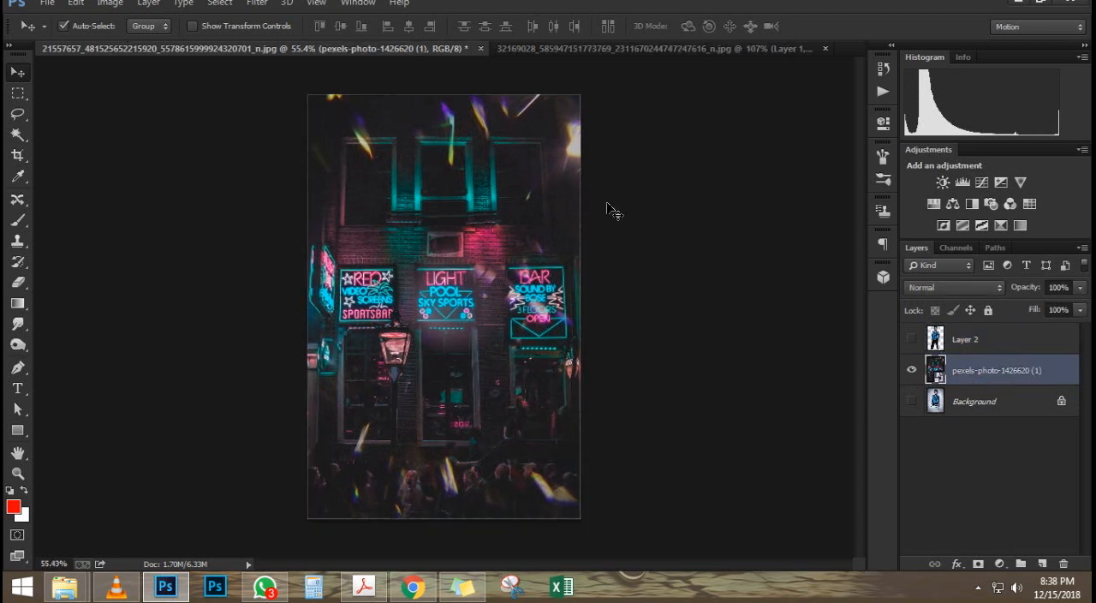
right_click(994, 373)
click(734, 230)
Step: Apply a Gaussian Blur with a radius of 6.1 pixels to the neon photo layer
click(257, 3)
mouse_move(350, 177)
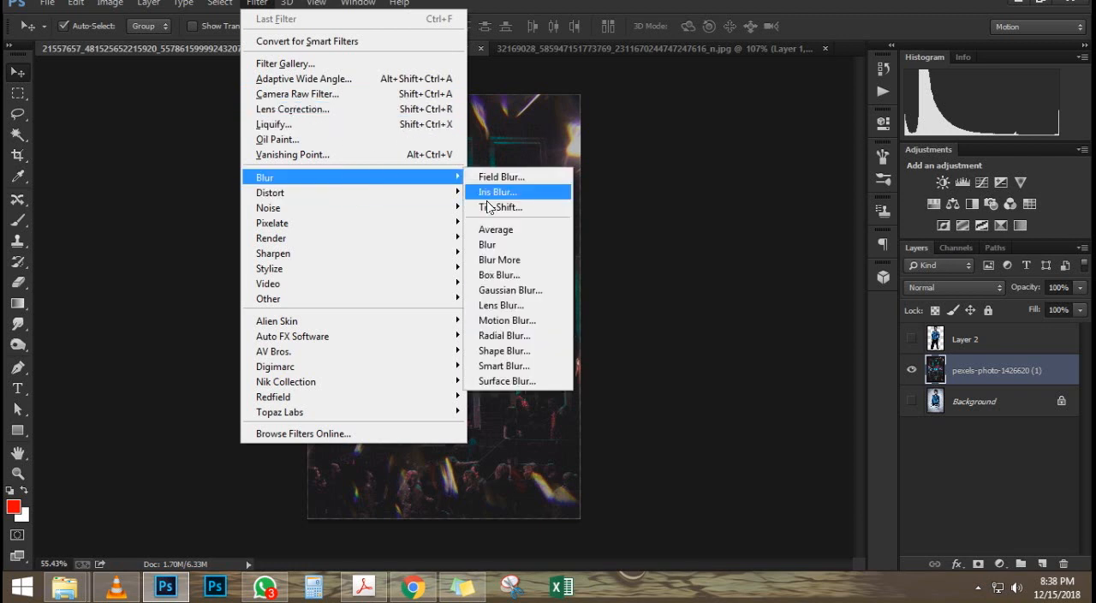
click(518, 291)
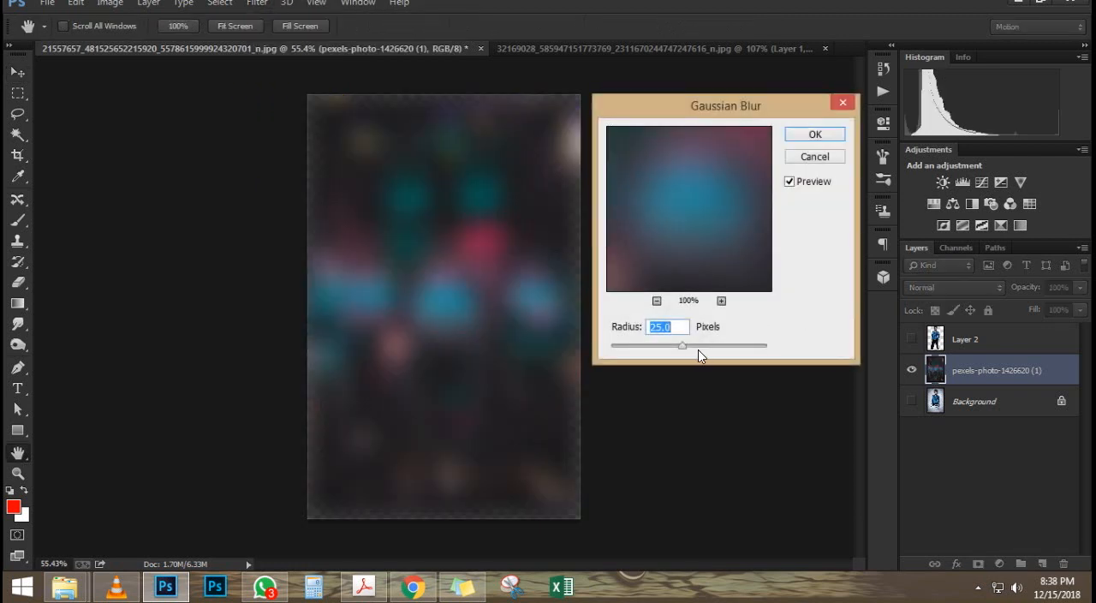
mouse_move(642, 346)
mouse_down()
mouse_move(633, 346)
mouse_move(654, 342)
mouse_up()
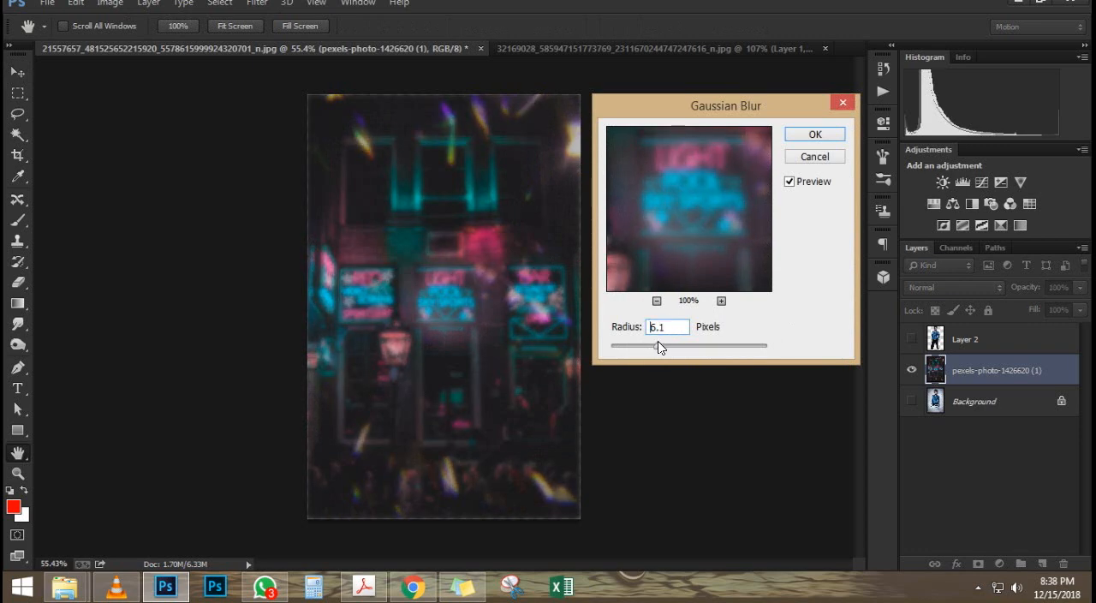
click(815, 134)
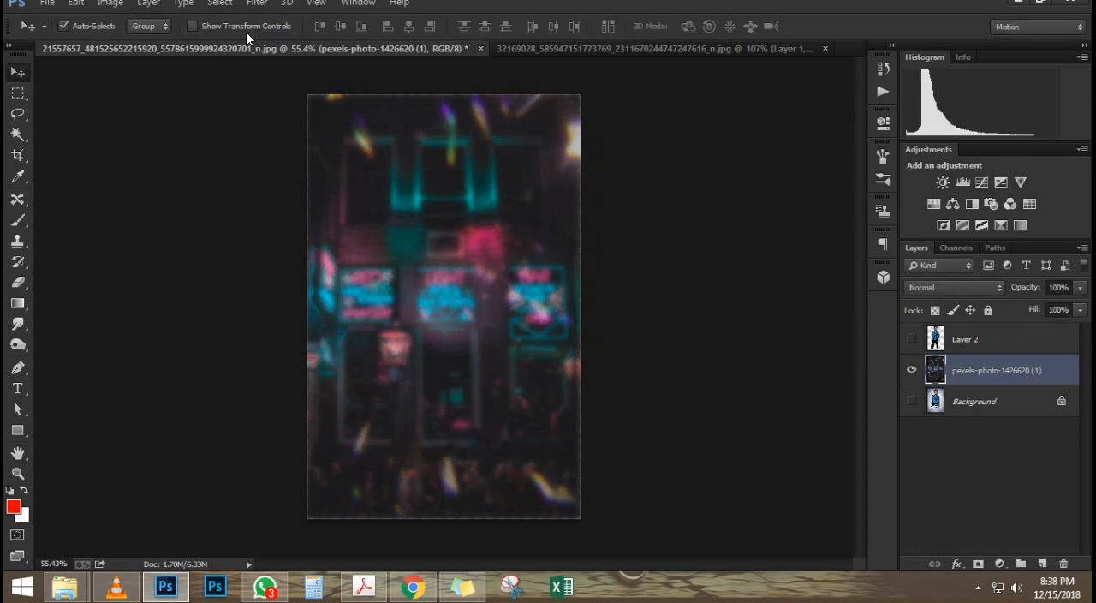
Step: In the Camera Raw Filter for the blurred photo, set Exposure -0.40, Contrast +16, Highlights +66, Shadows -27, Whites +12 and Blacks +7
click(257, 2)
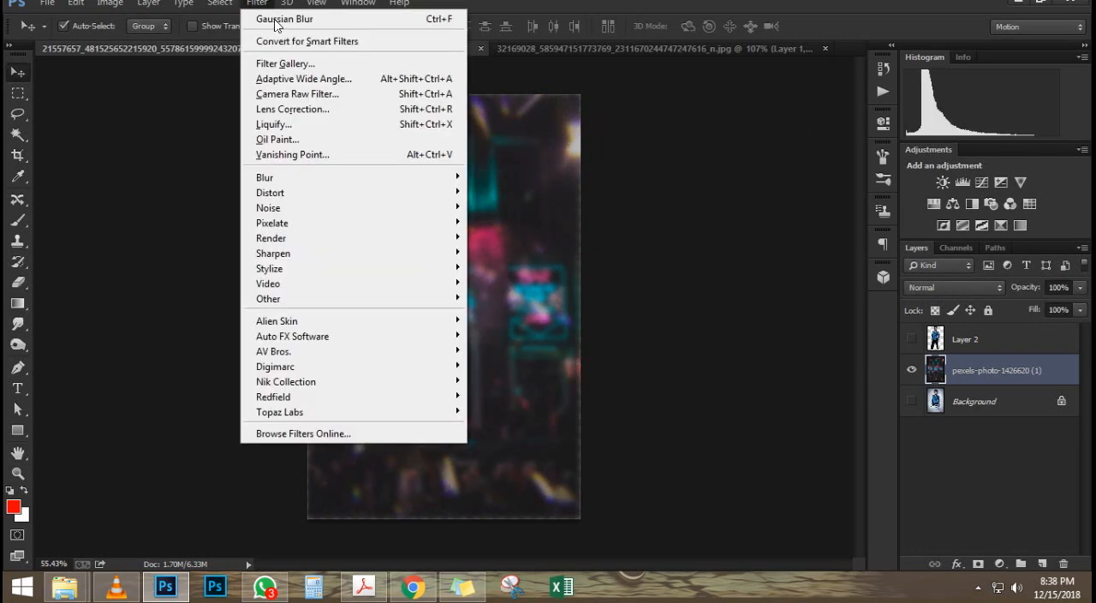
click(336, 100)
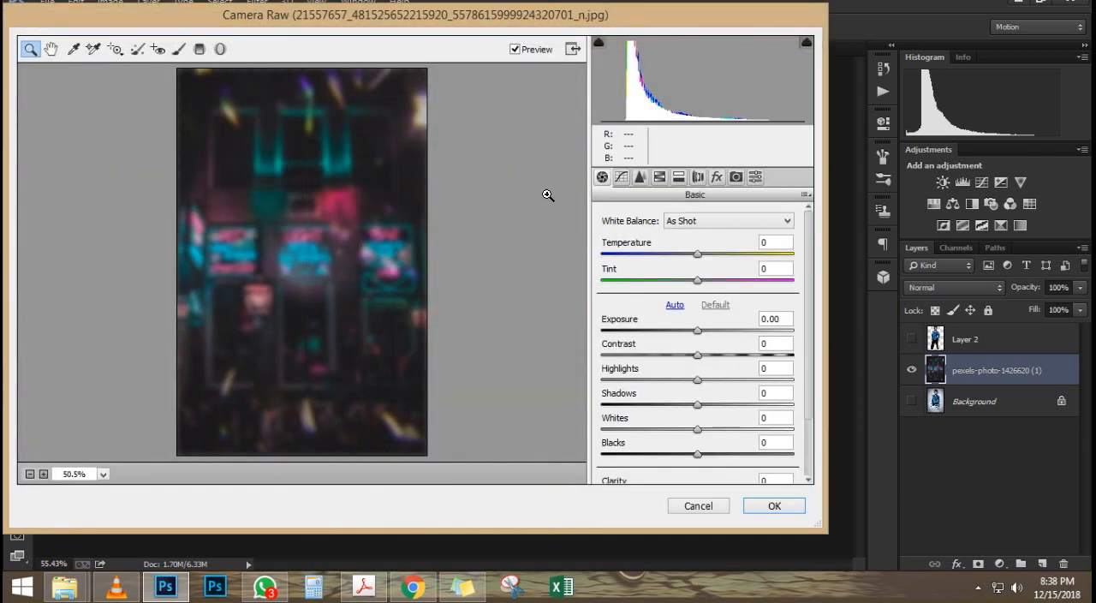
drag(699, 330, 760, 384)
drag(698, 404, 757, 443)
Step: Set Vibrance to +30, Saturation to +43 and Clarity to +83, and apply the Camera Raw adjustments
scroll(697, 443, down, 3)
drag(821, 456, 750, 469)
drag(686, 451, 738, 475)
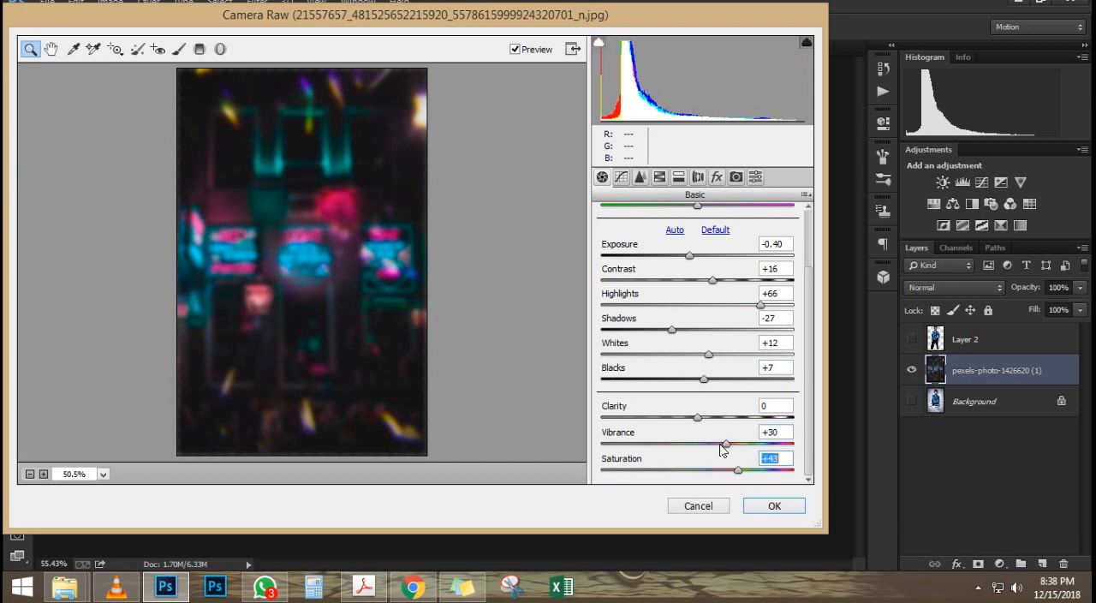
drag(698, 419, 771, 431)
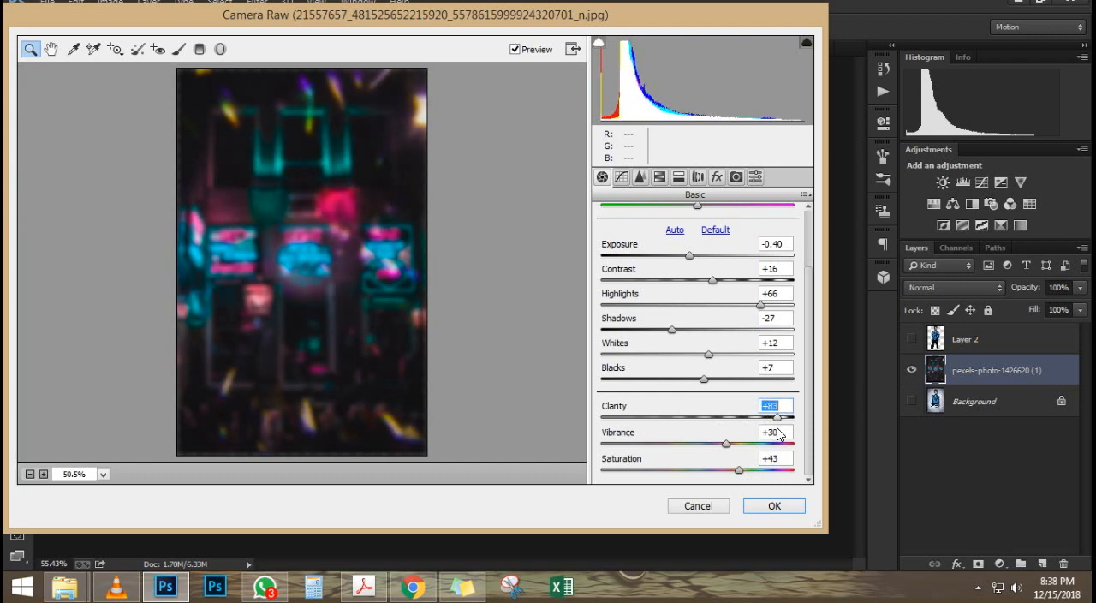
click(768, 505)
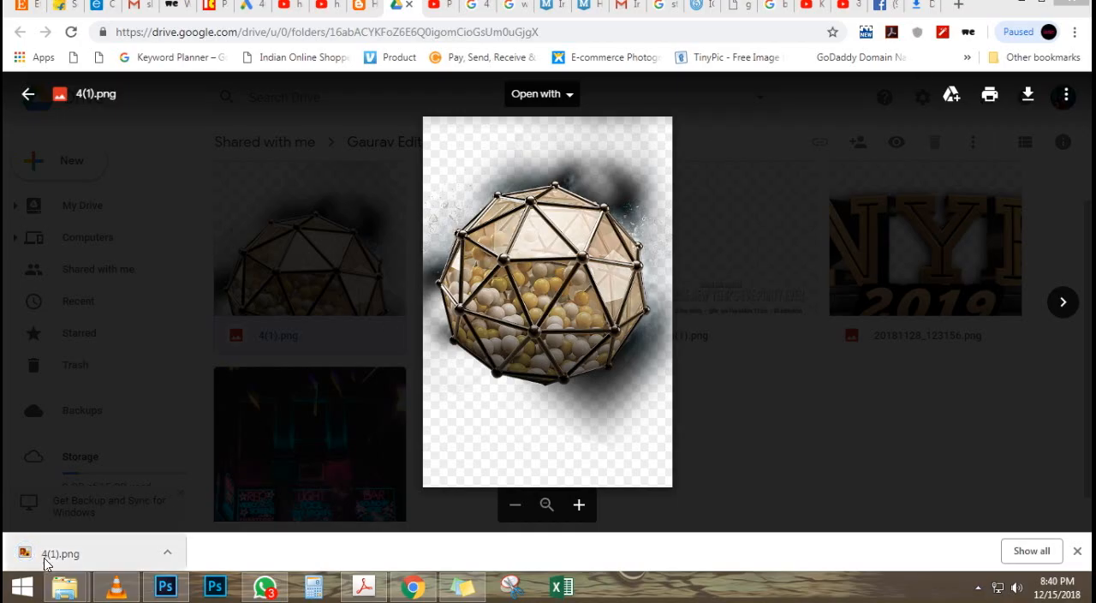
Step: Place the downloaded 4(1).png sphere image above the blurred photo and scale it to about 41.4% around its centre
drag(42, 554, 457, 408)
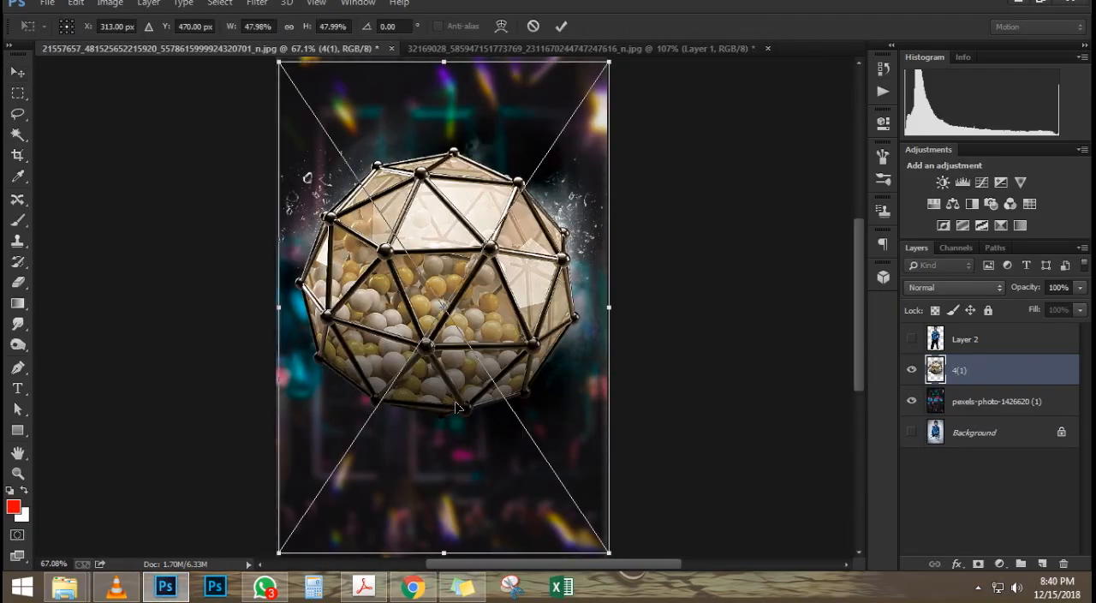
key(Return)
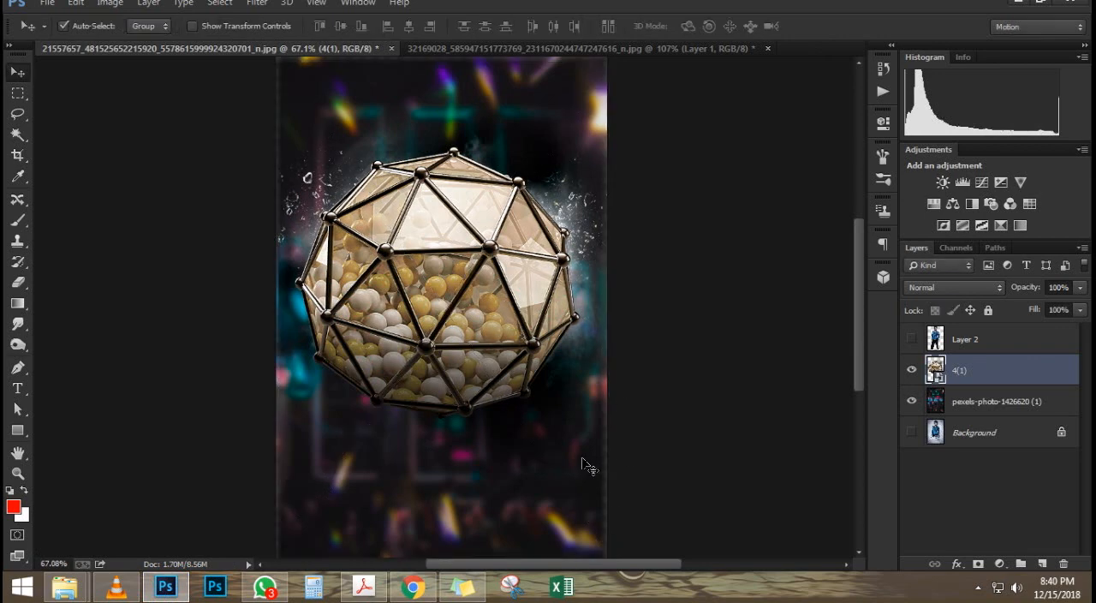
key(ctrl+t)
drag(612, 545, 586, 519)
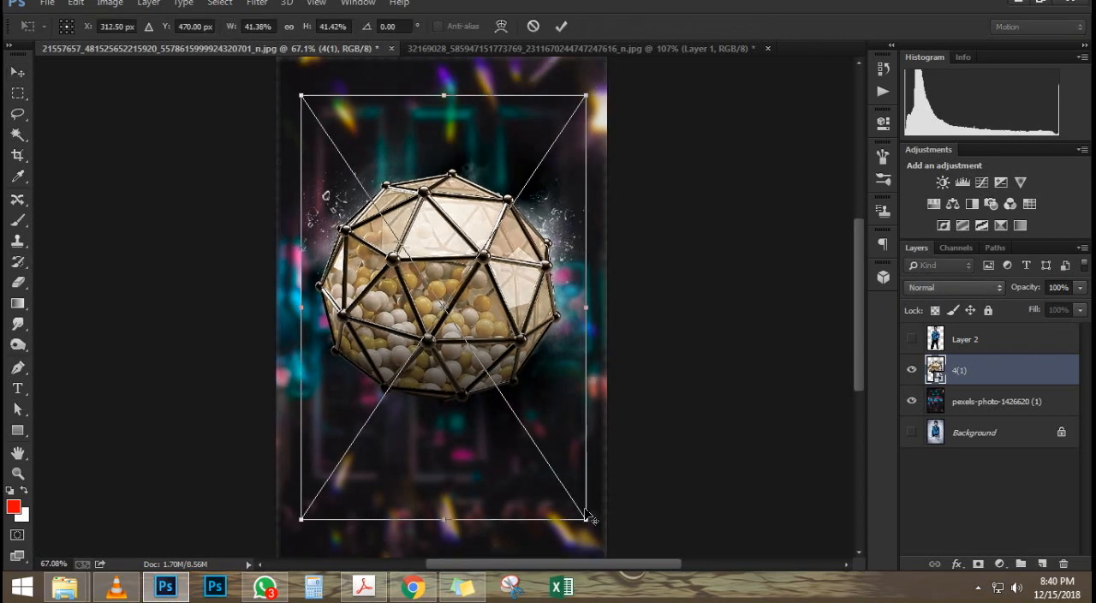
key(Return)
Step: Widen the canvas equally on both sides of the blurred background with the Crop tool
key(c)
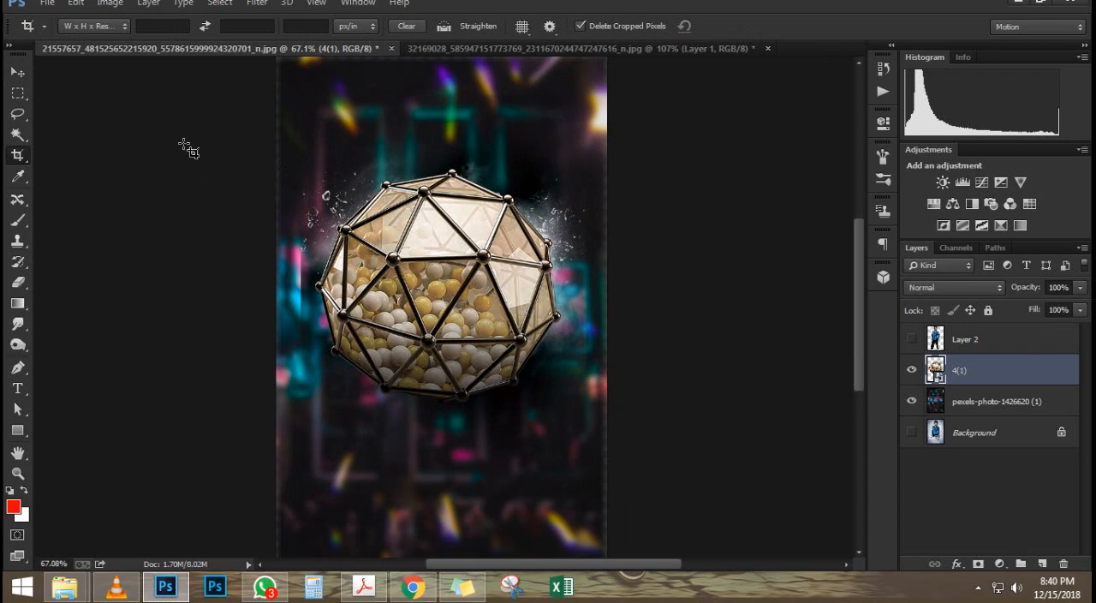
scroll(286, 105, down, 1)
drag(294, 75, 691, 559)
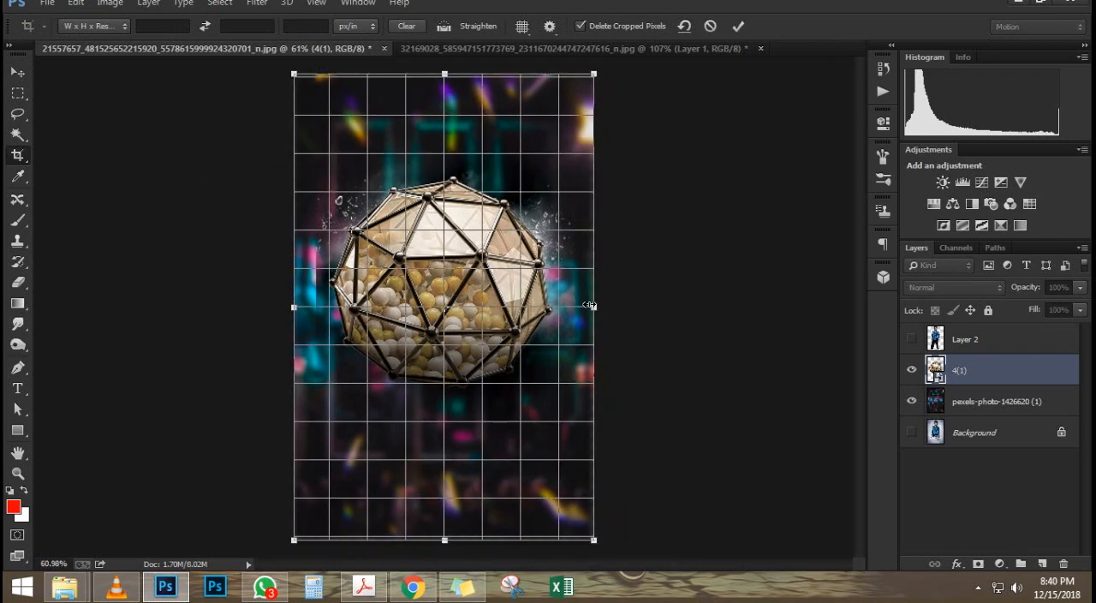
drag(589, 305, 623, 307)
key(Return)
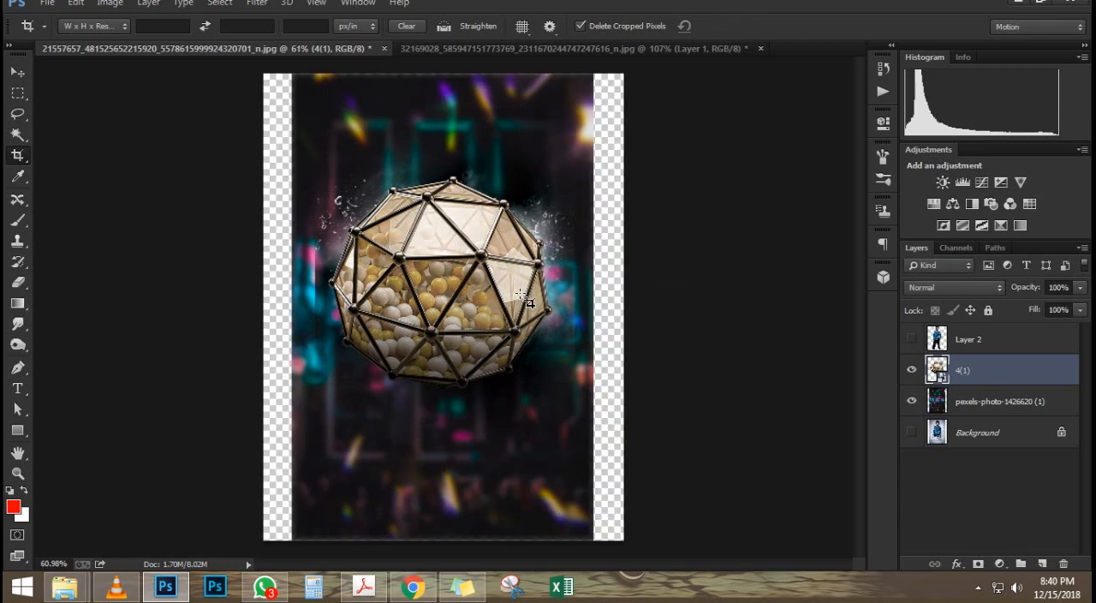
Step: Stretch the blurred neon photo layer horizontally on both sides to fill the widened canvas
key(v)
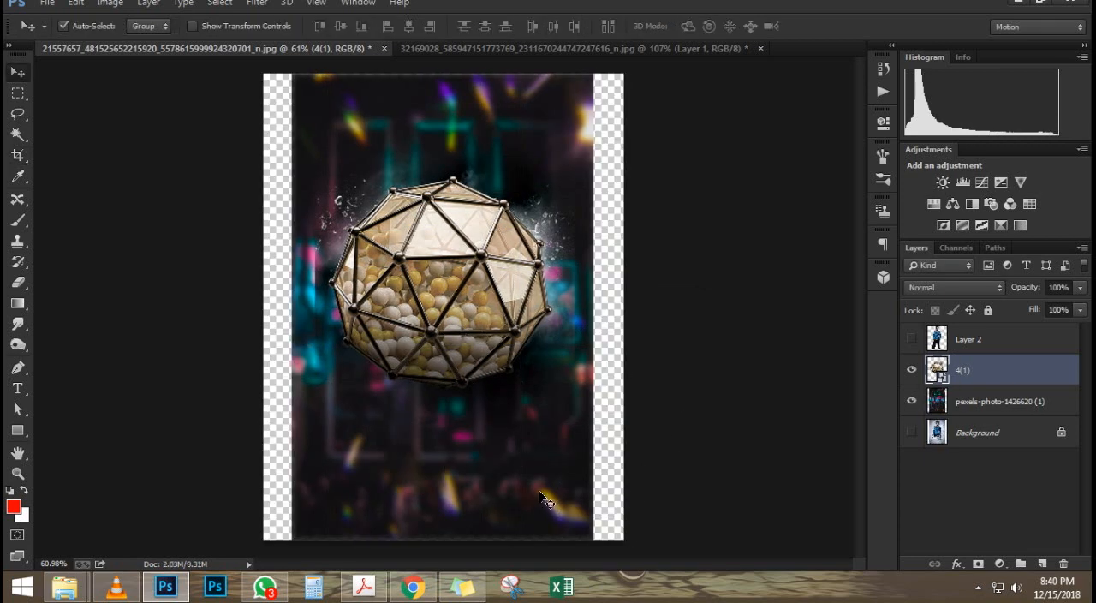
key(ctrl+t)
key(Return)
click(985, 400)
key(ctrl+t)
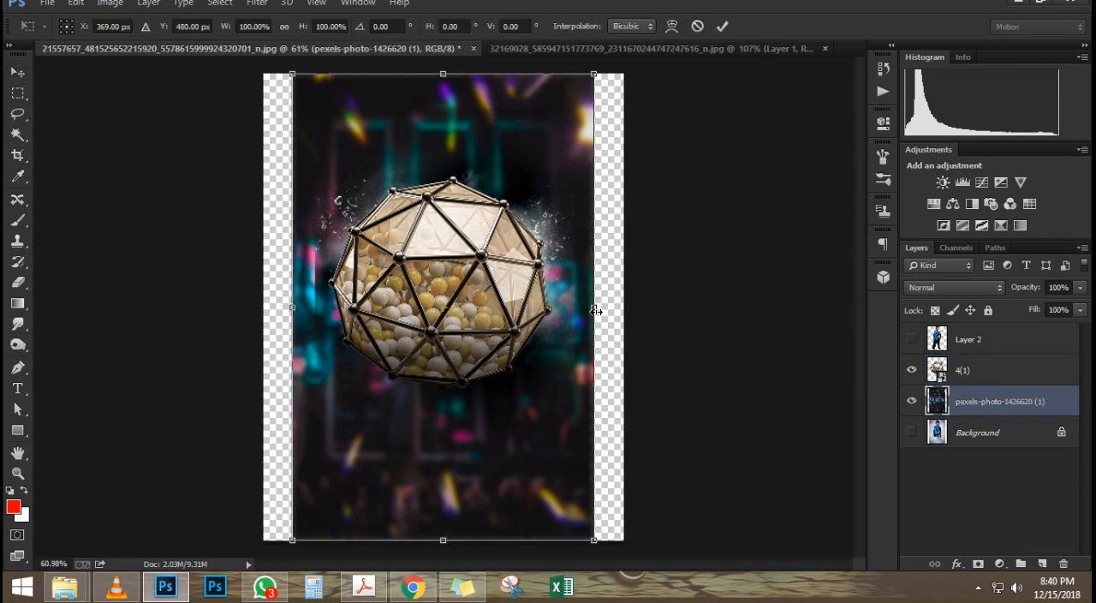
drag(596, 311, 625, 310)
key(Return)
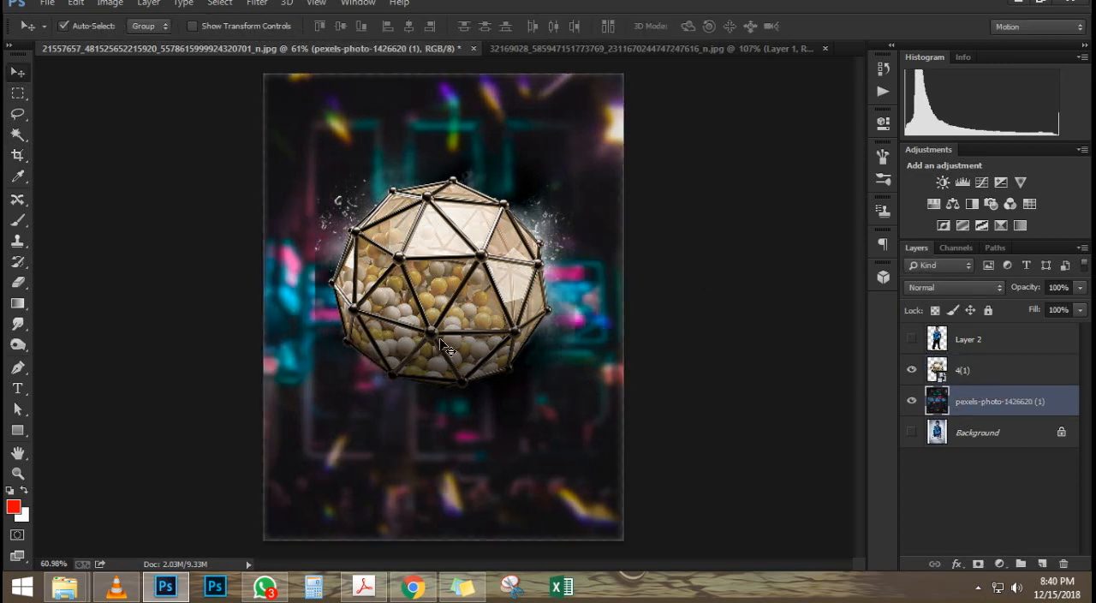
scroll(442, 346, up, 1)
scroll(442, 346, down, 1)
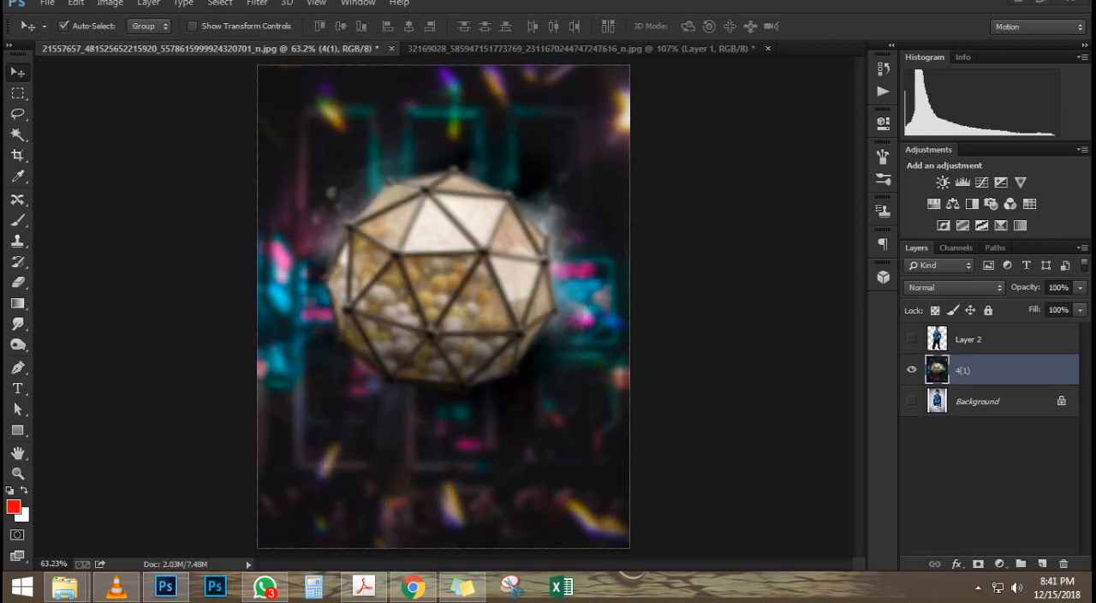
Step: Show the man's cutout on Layer 2 and move it down and to the left in front of the blurred sphere
scroll(567, 212, down, 1)
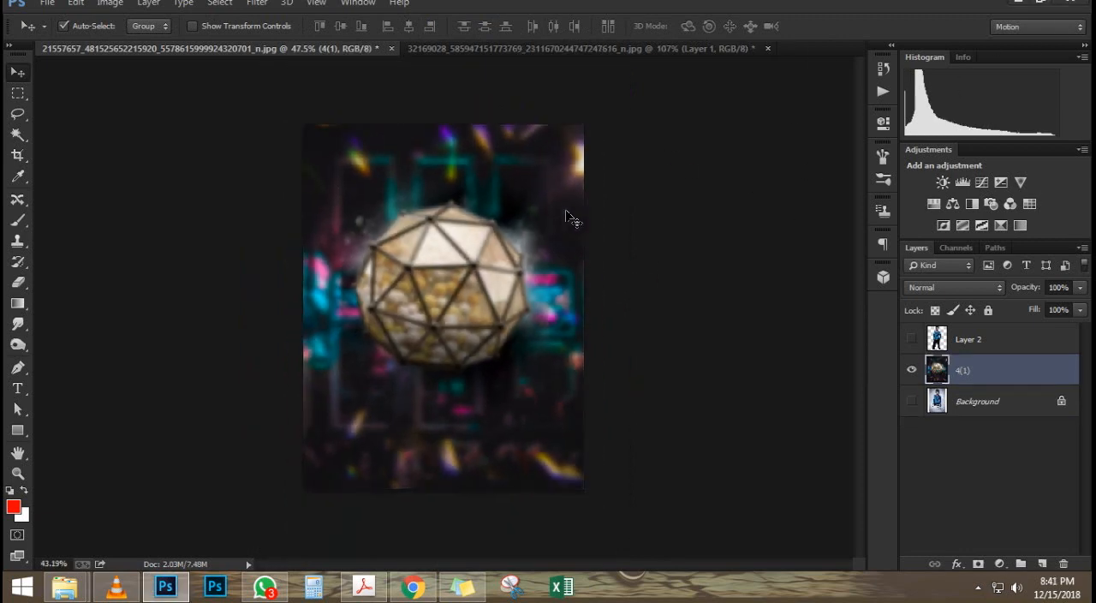
scroll(567, 212, up, 2)
scroll(566, 210, down, 1)
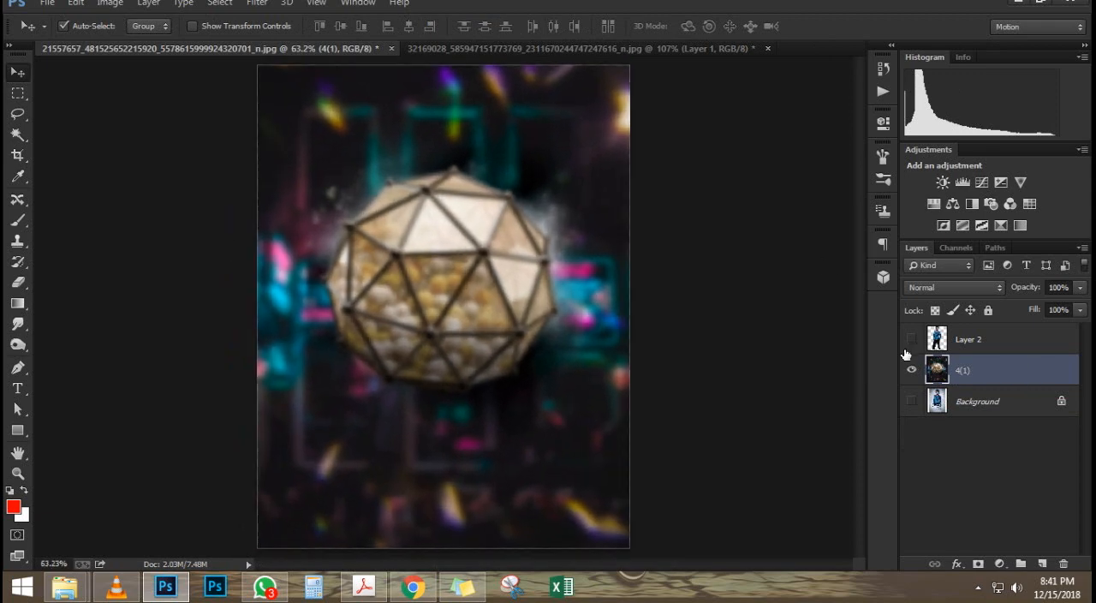
click(911, 339)
drag(420, 243, 375, 290)
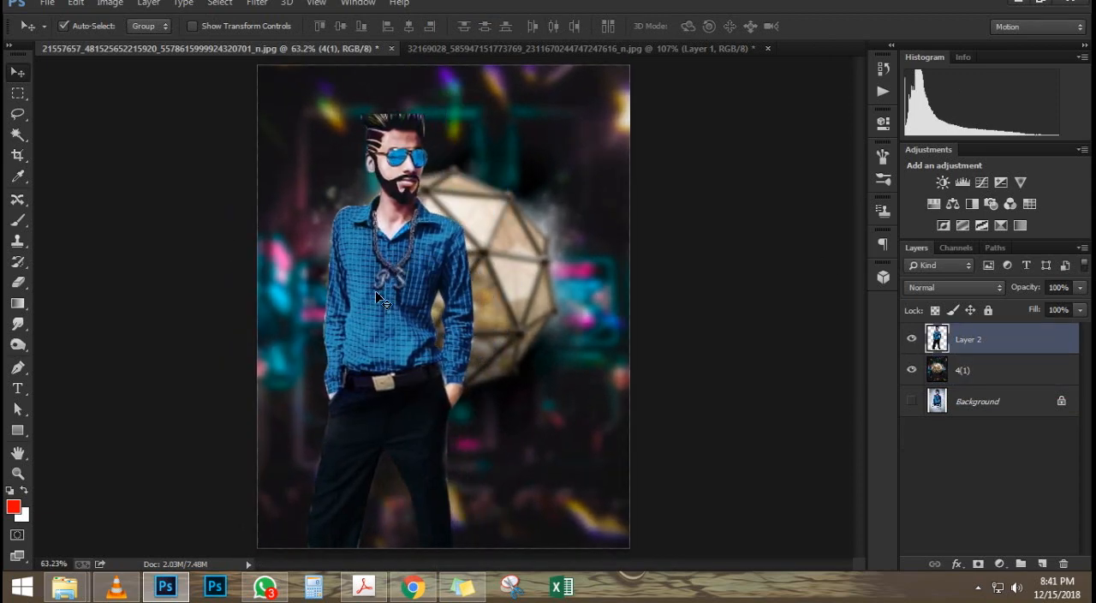
Step: Undo the edits back to the blurred neon photo with the two champagne bottles, before the sphere was placed
key(ctrl+z)
key(ctrl+alt+z)
key(ctrl+alt+z)
key(ctrl+alt+z)
key(ctrl+alt+z)
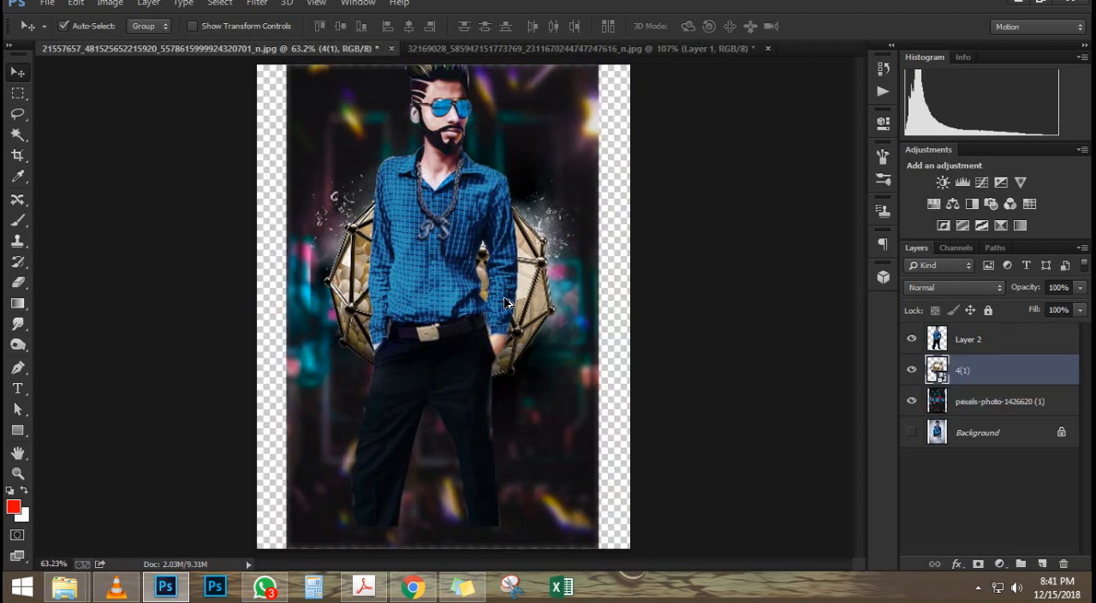
key(ctrl+alt+z)
key(ctrl+alt+z)
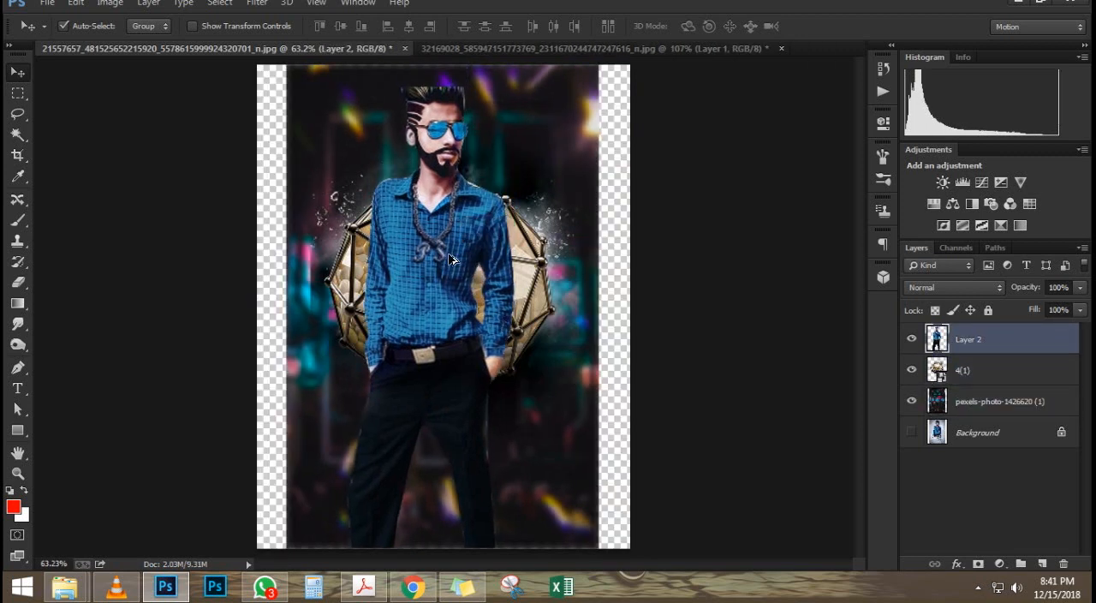
key(ctrl+alt+z)
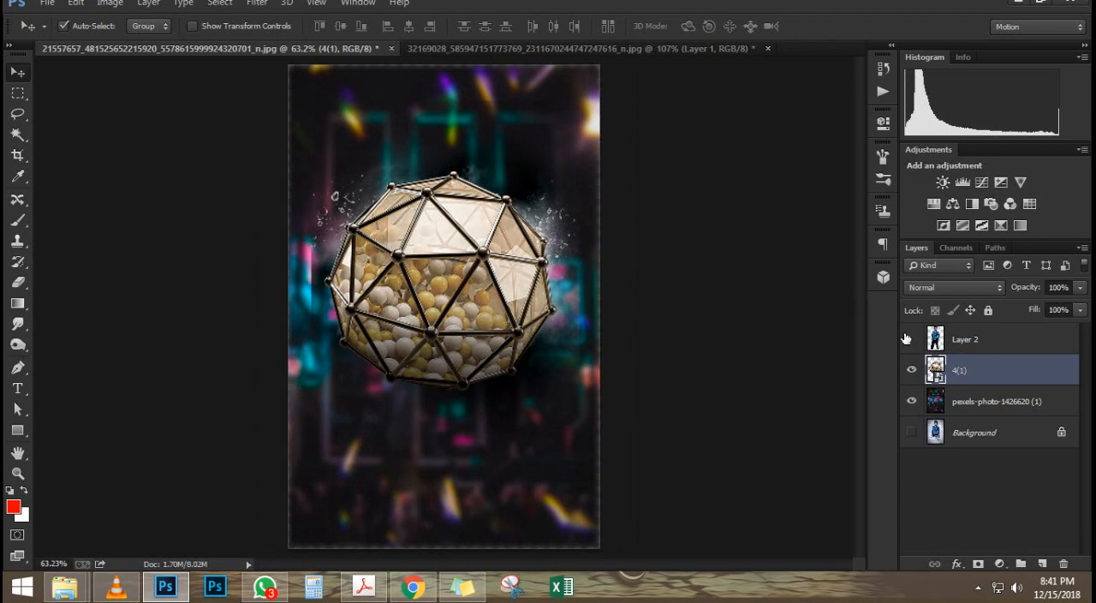
key(ctrl+alt+z)
key(ctrl+alt+z)
key(ctrl+alt+z)
key(ctrl+alt+z)
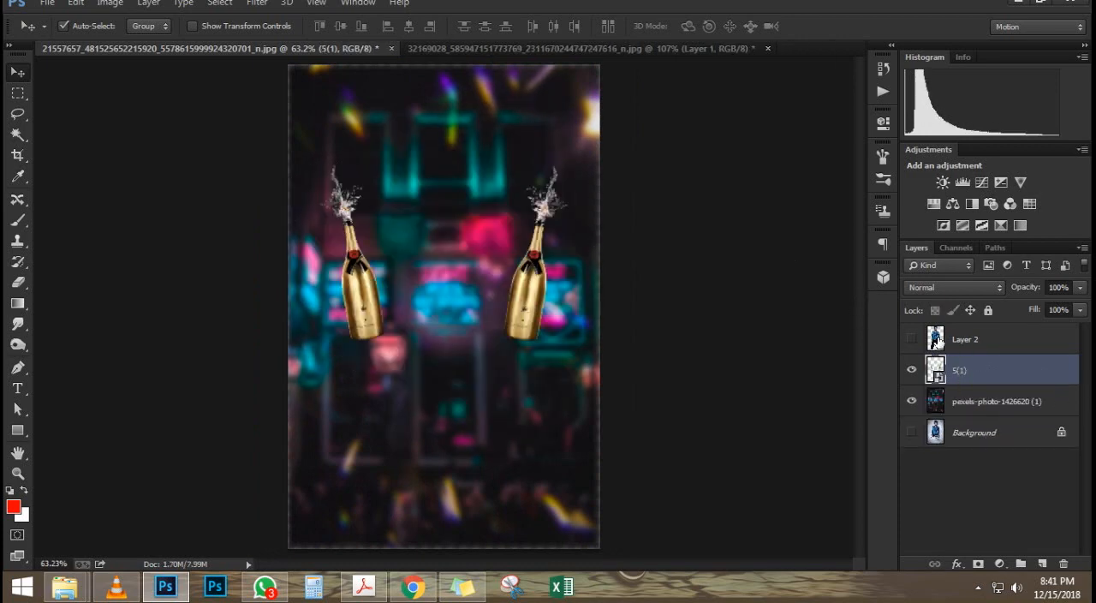
Step: Show the man's cutout on Layer 2, move it down between the bottles, and hide the 5(1) bottles layer
click(936, 340)
click(912, 339)
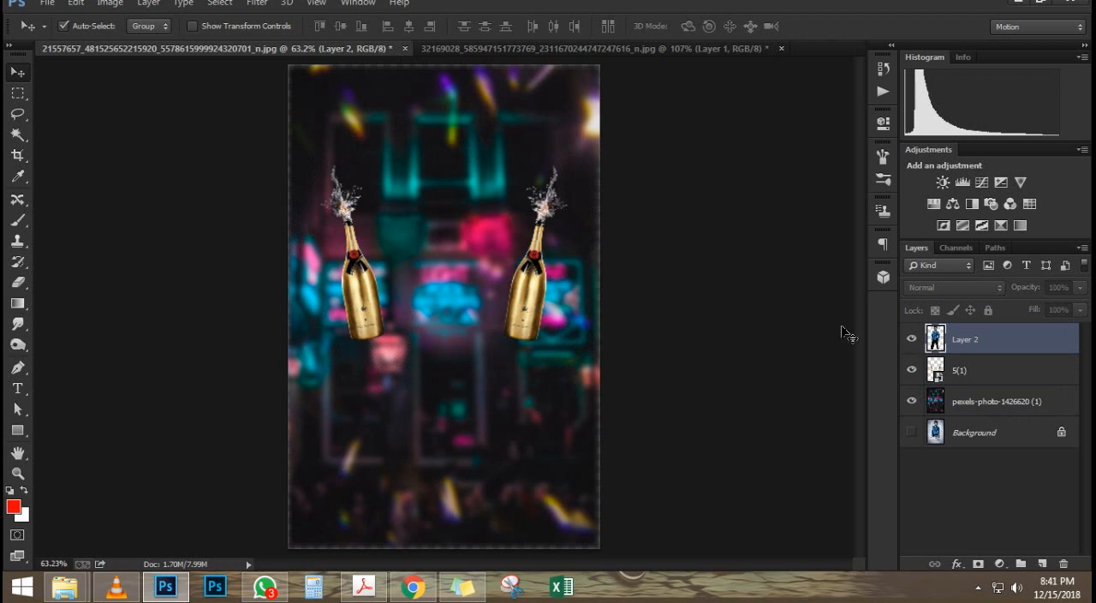
drag(375, 169, 414, 240)
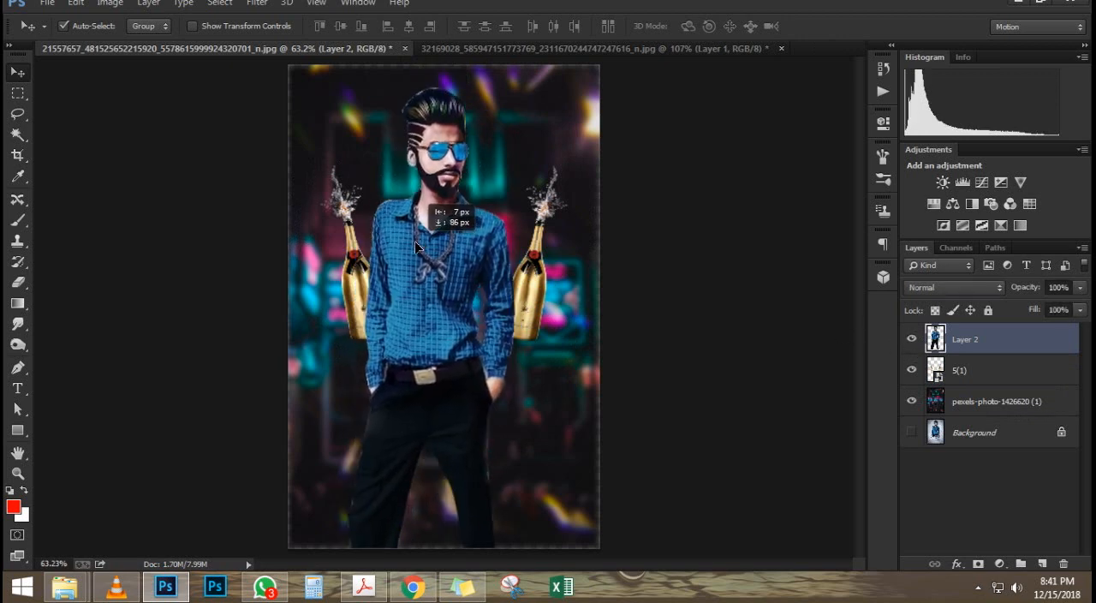
click(911, 370)
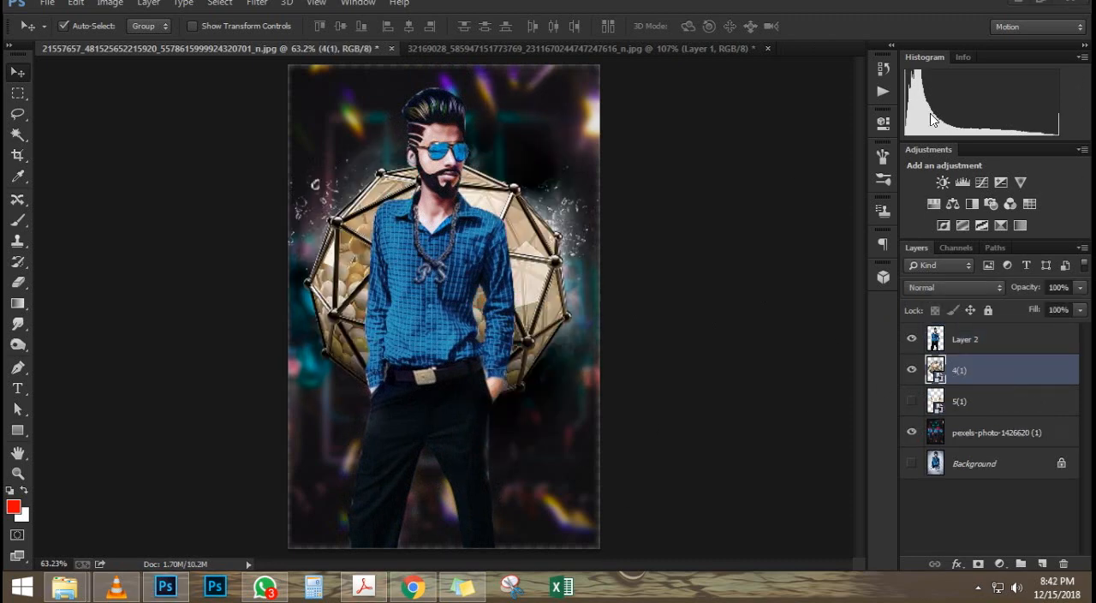
Step: Move the man's cutout further down so his head sits in front of the sphere
scroll(448, 247, down, 2)
scroll(448, 246, up, 2)
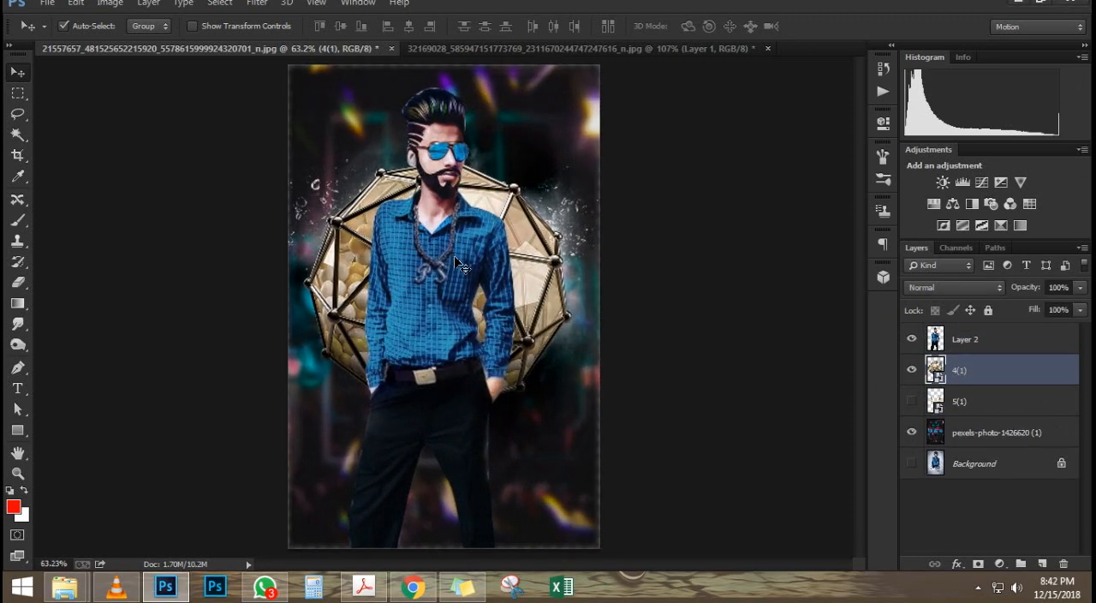
drag(460, 265, 464, 310)
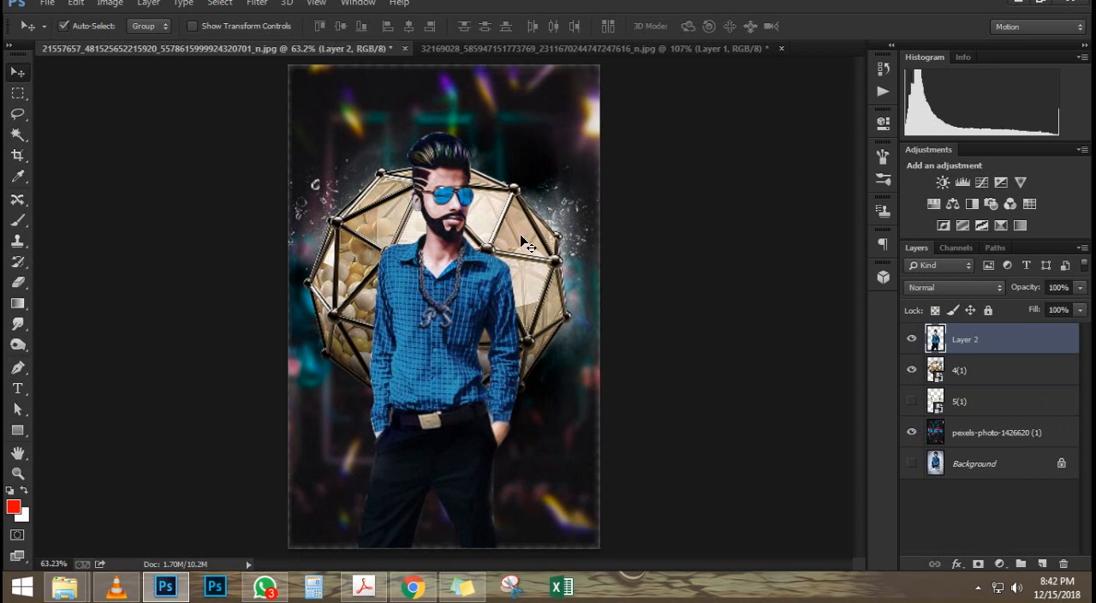
drag(521, 236, 524, 247)
Step: Rasterize the 4(1) sphere layer and merge it with the pexels-photo-1426620 (1) background layer
click(984, 364)
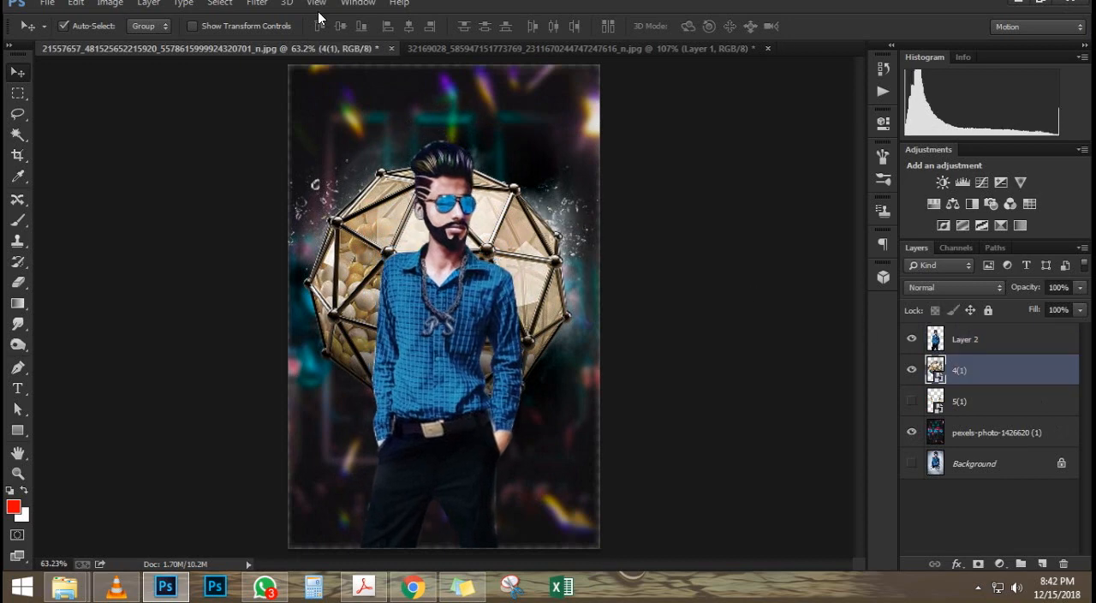
right_click(956, 357)
click(677, 228)
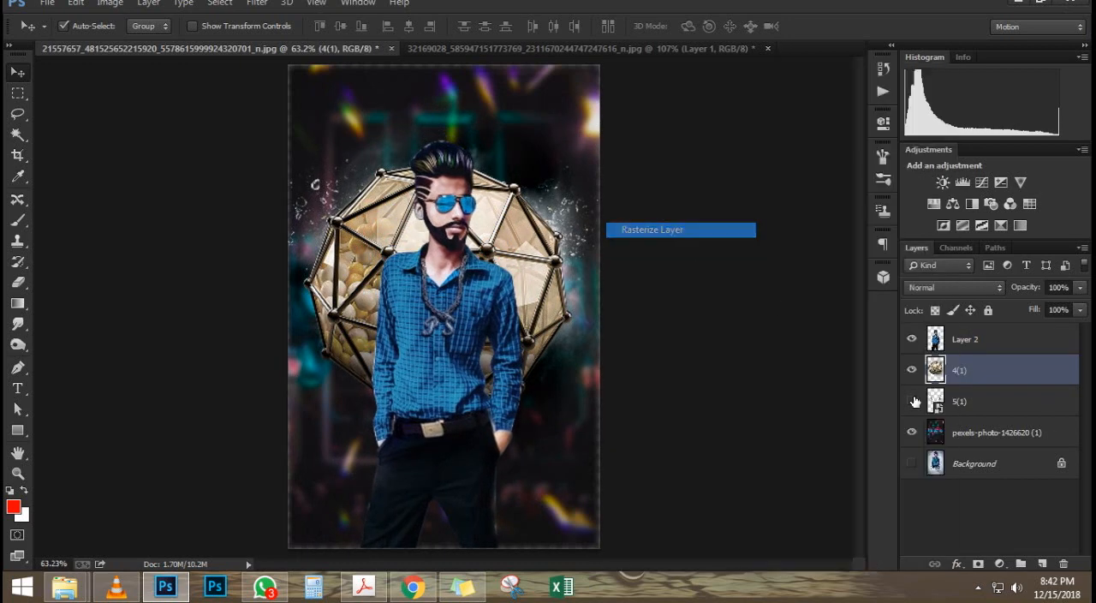
click(1019, 435)
ctrl+click(992, 375)
key(ctrl+e)
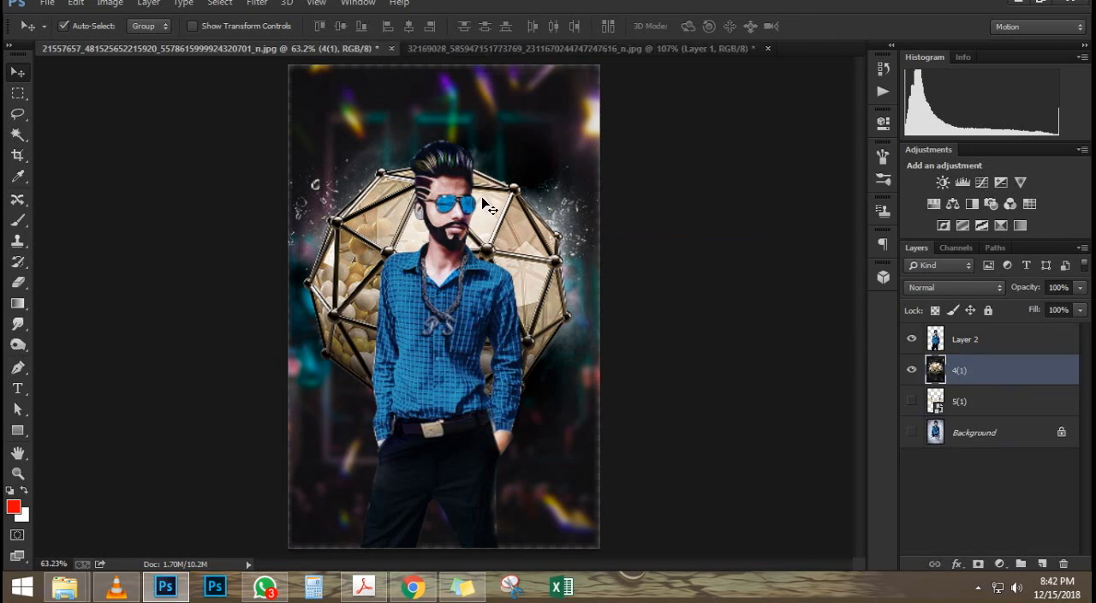
Step: Apply a Gaussian Blur with a 4.2-pixel radius to the merged sphere and neon background layer
click(259, 6)
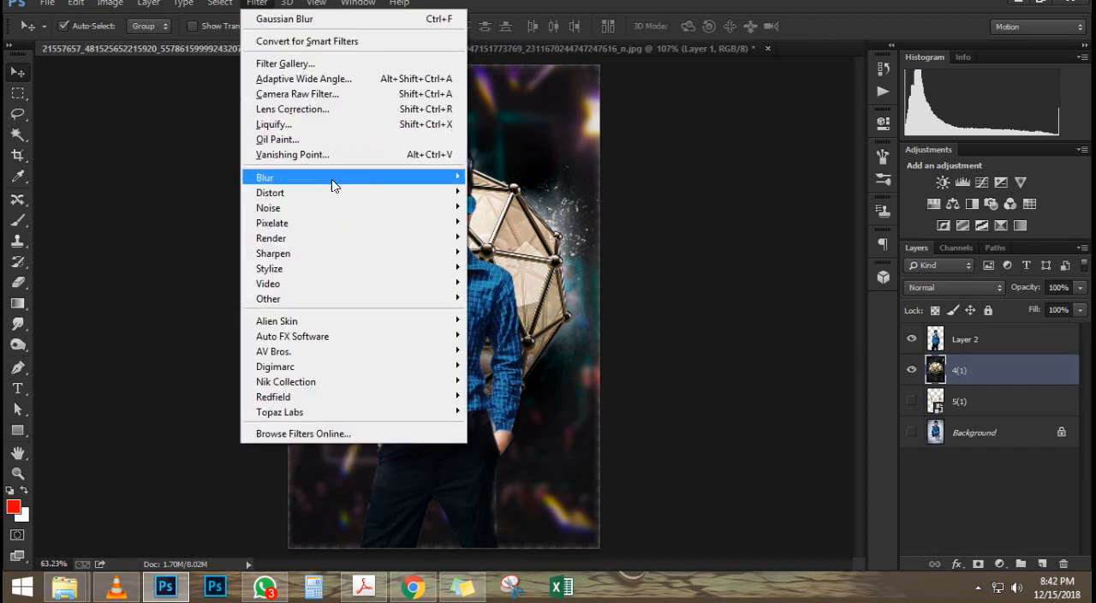
mouse_move(332, 179)
click(496, 292)
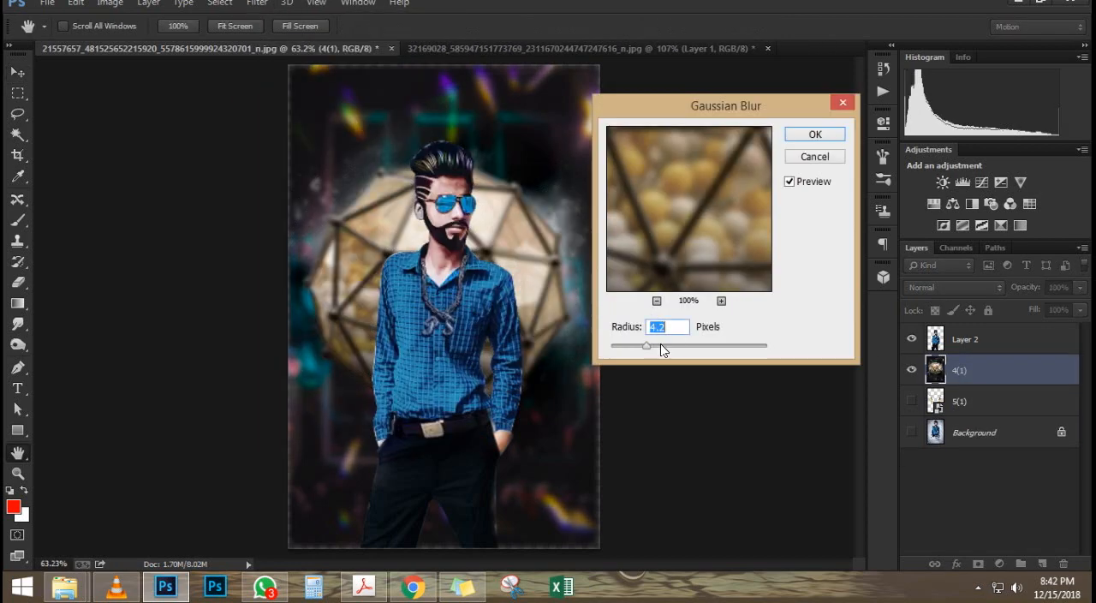
click(830, 131)
scroll(466, 201, down, 1)
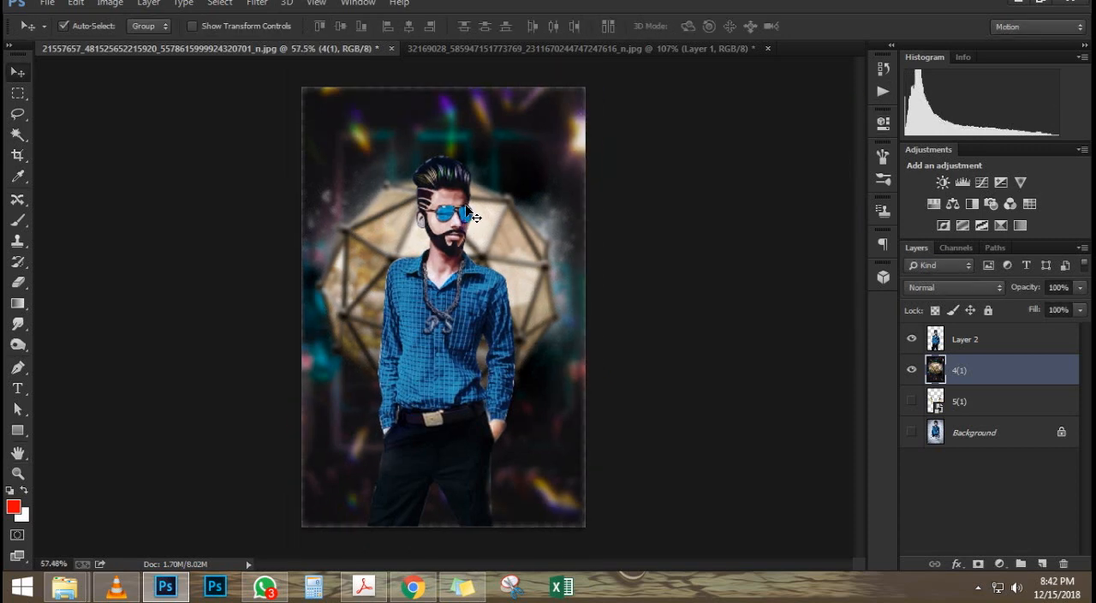
scroll(466, 201, up, 3)
scroll(466, 201, down, 2)
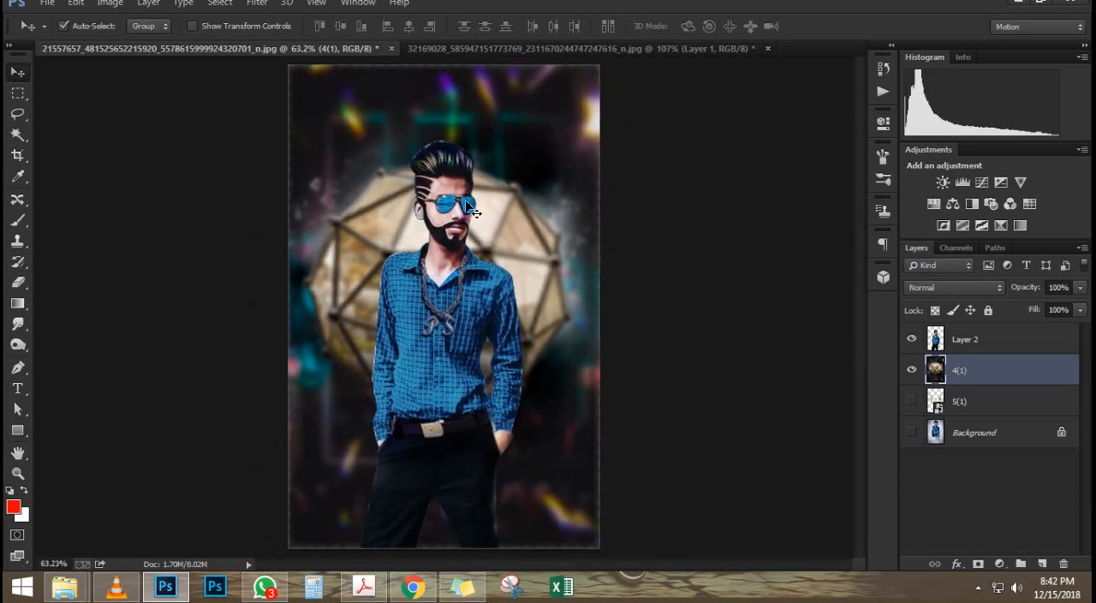
scroll(469, 207, down, 1)
scroll(470, 207, up, 2)
Step: Nudge the man's cutout slightly to the right in front of the blurred sphere
click(462, 282)
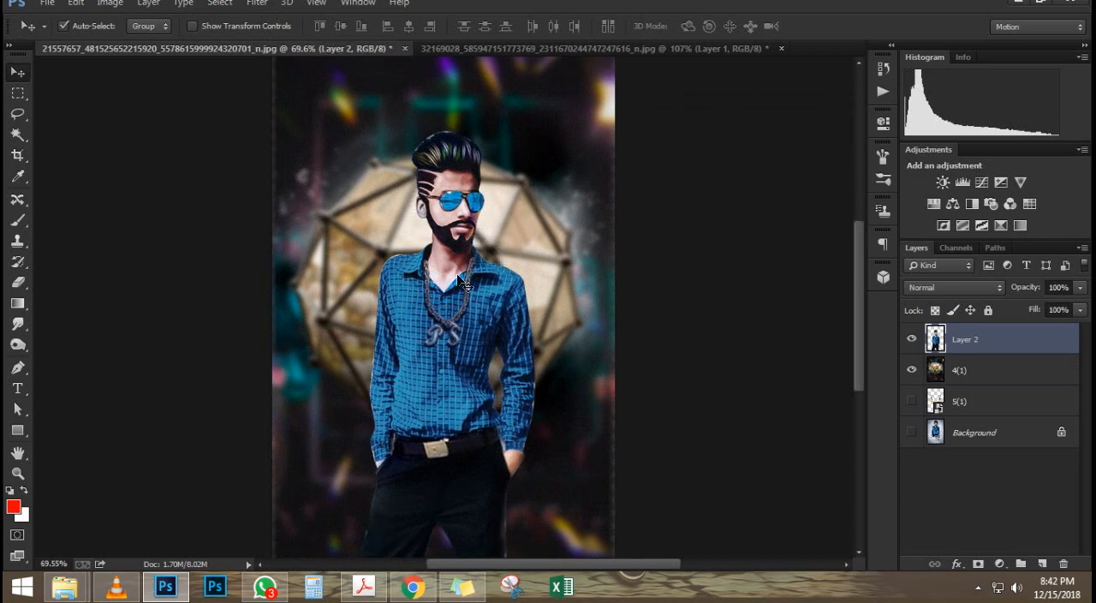
scroll(496, 222, down, 3)
scroll(496, 222, up, 1)
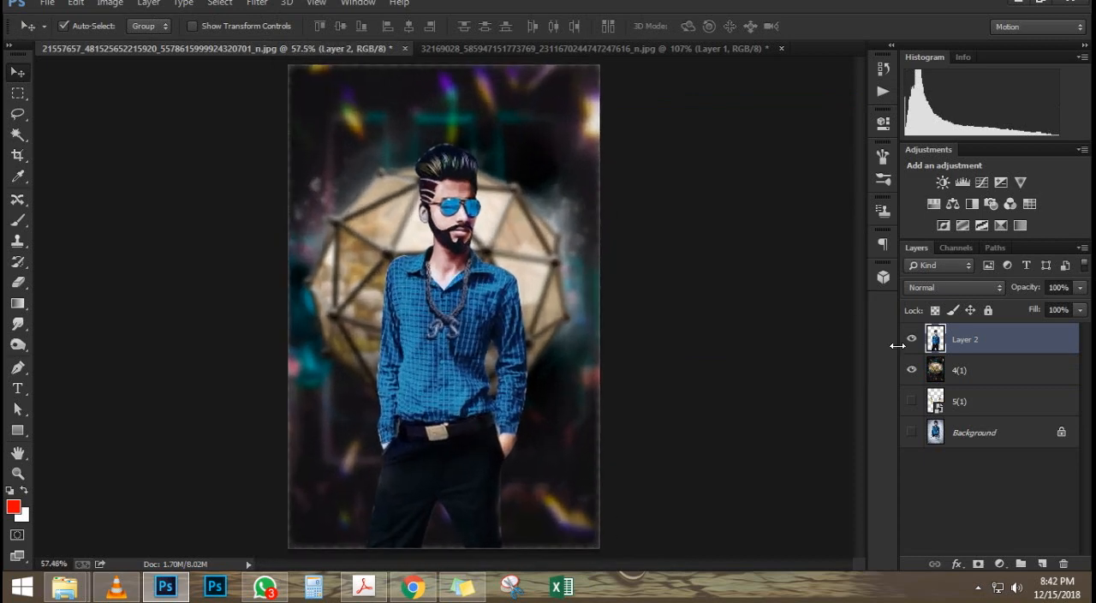
Step: Make the 5(1) champagne bottles layer visible and move it between Layer 2 and the 4(1) layer
click(987, 375)
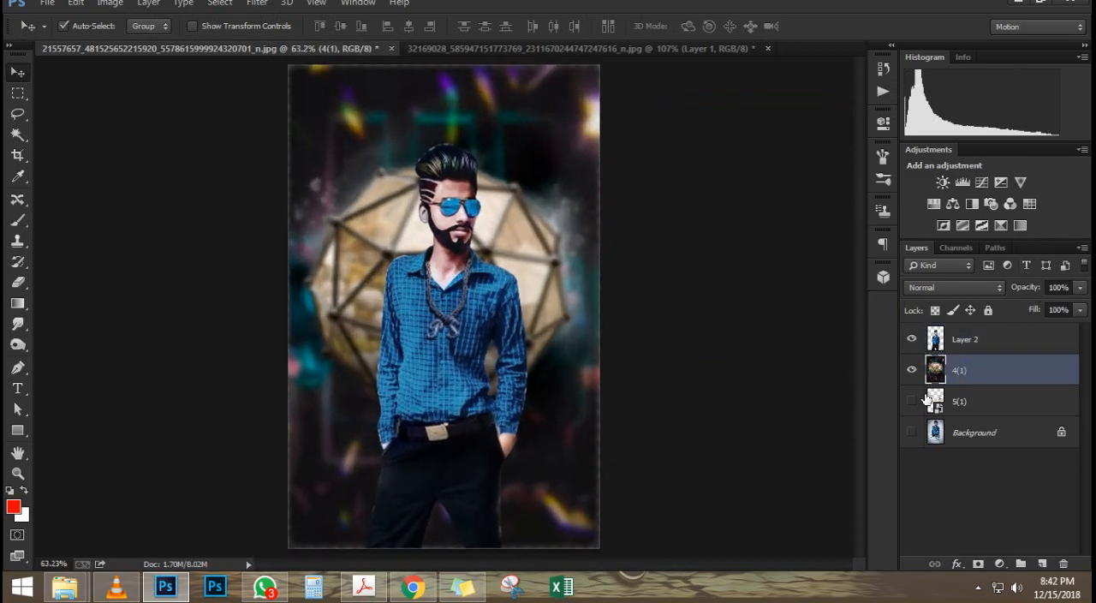
click(913, 401)
click(967, 403)
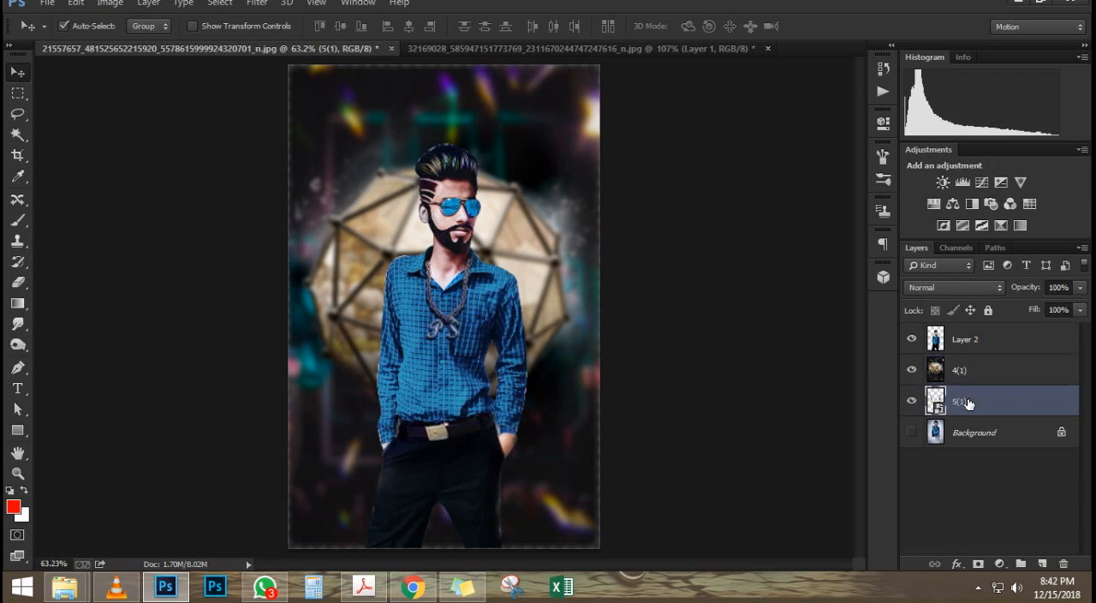
click(1043, 404)
double_click(1033, 392)
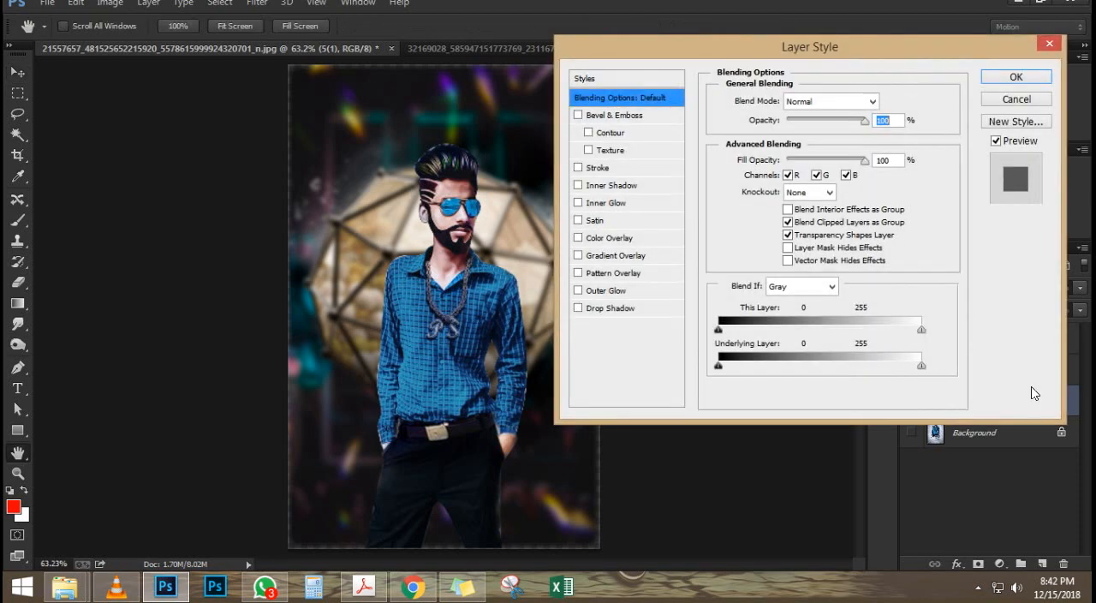
click(1019, 100)
drag(1037, 412, 951, 357)
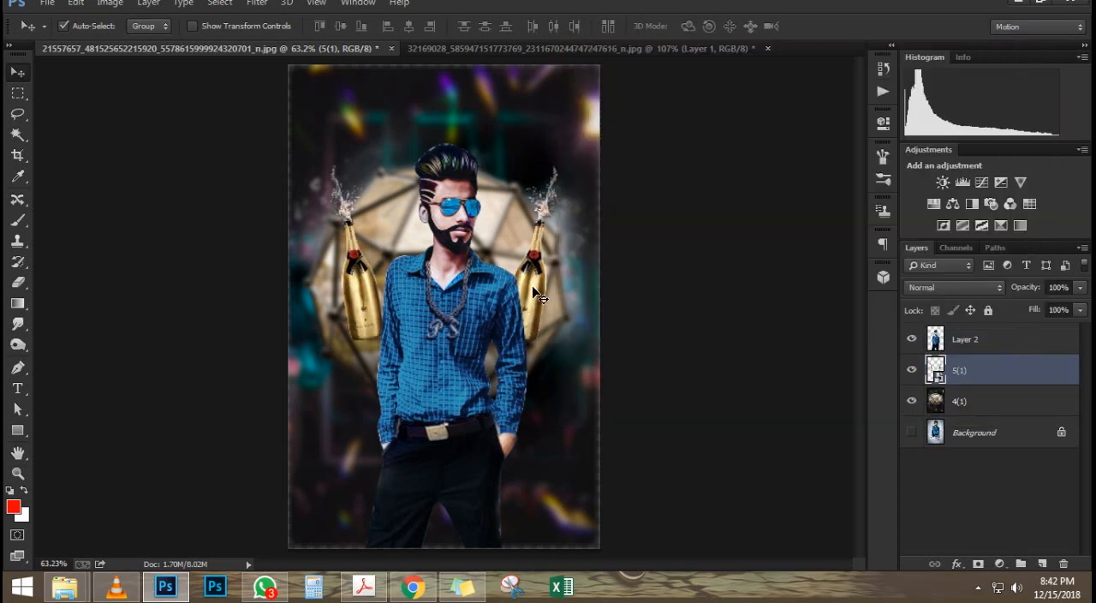
Step: Scale the champagne bottles to about 37% width and 40.4% height and position them behind the man's shoulders
key(ctrl+t)
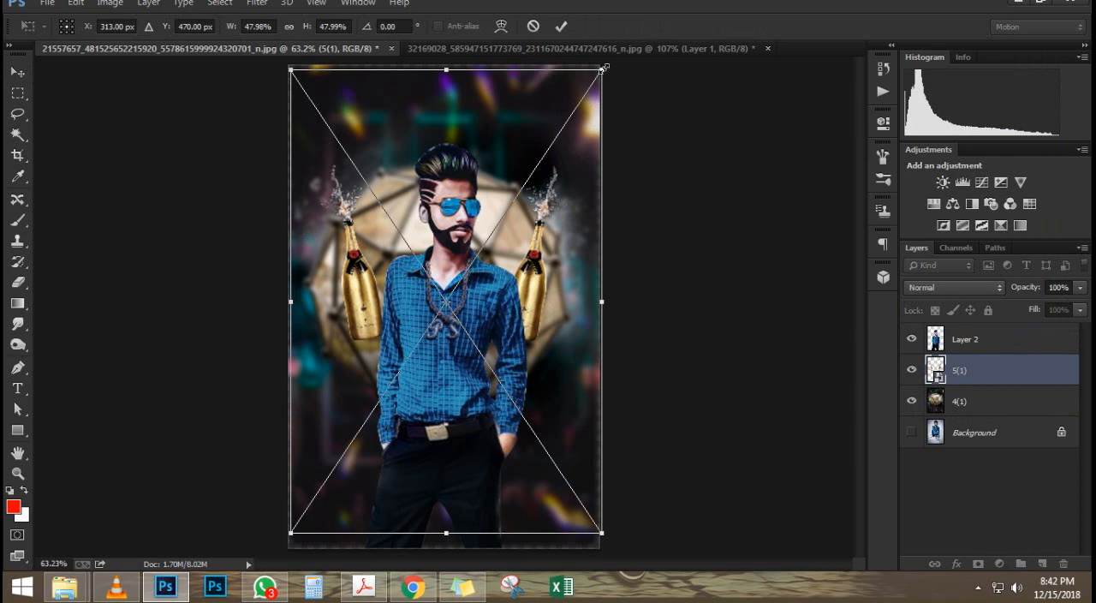
drag(603, 69, 578, 105)
drag(515, 230, 523, 219)
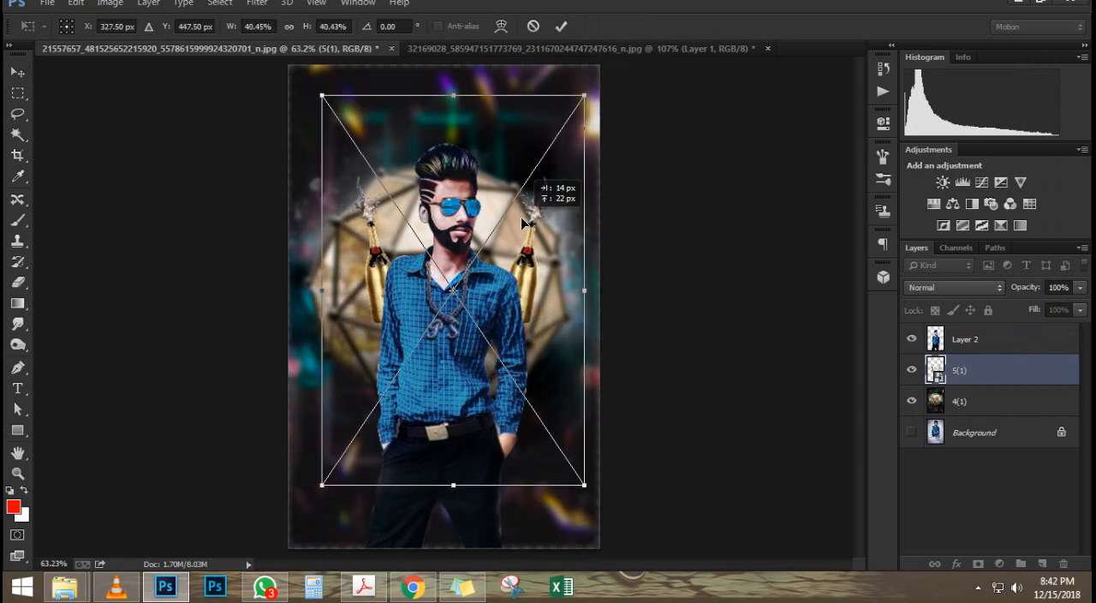
mouse_move(572, 290)
mouse_down()
mouse_move(565, 283)
mouse_move(571, 297)
mouse_up()
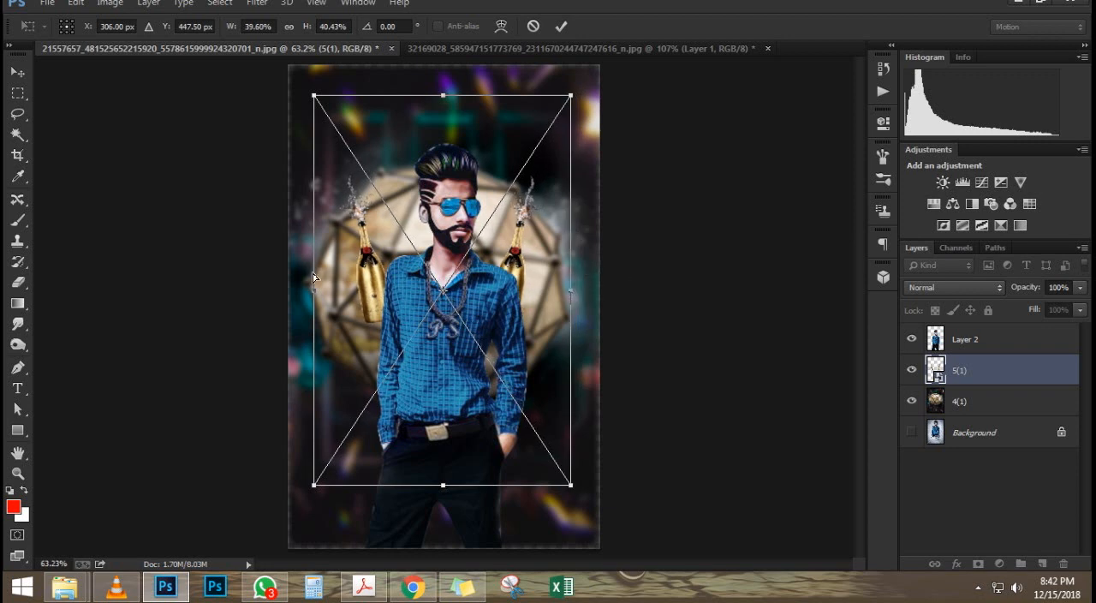
drag(316, 291, 330, 291)
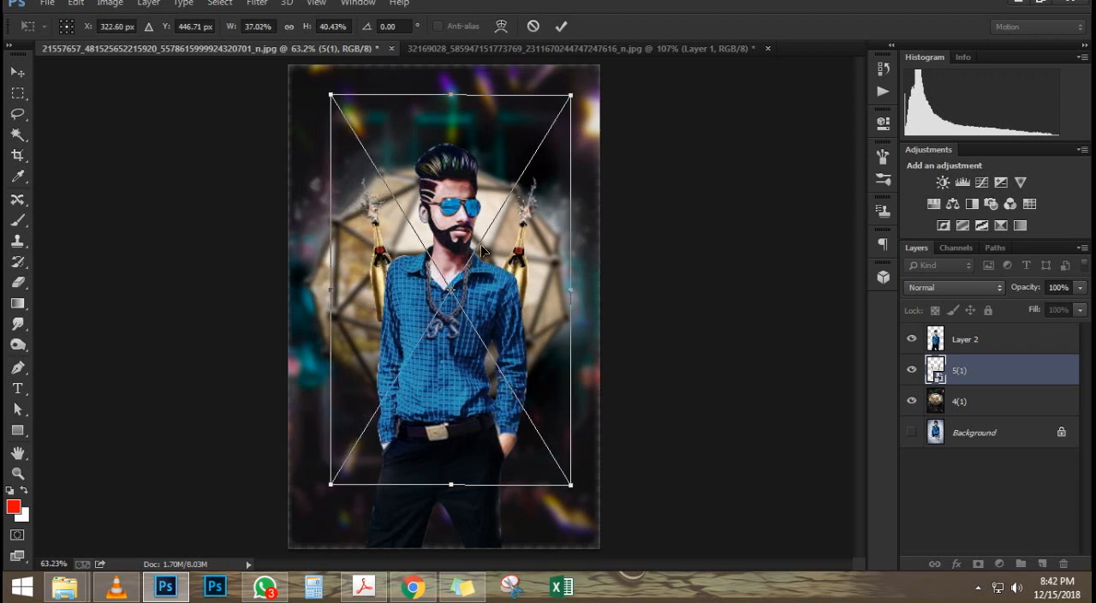
drag(704, 180, 711, 165)
drag(507, 277, 512, 275)
key(Return)
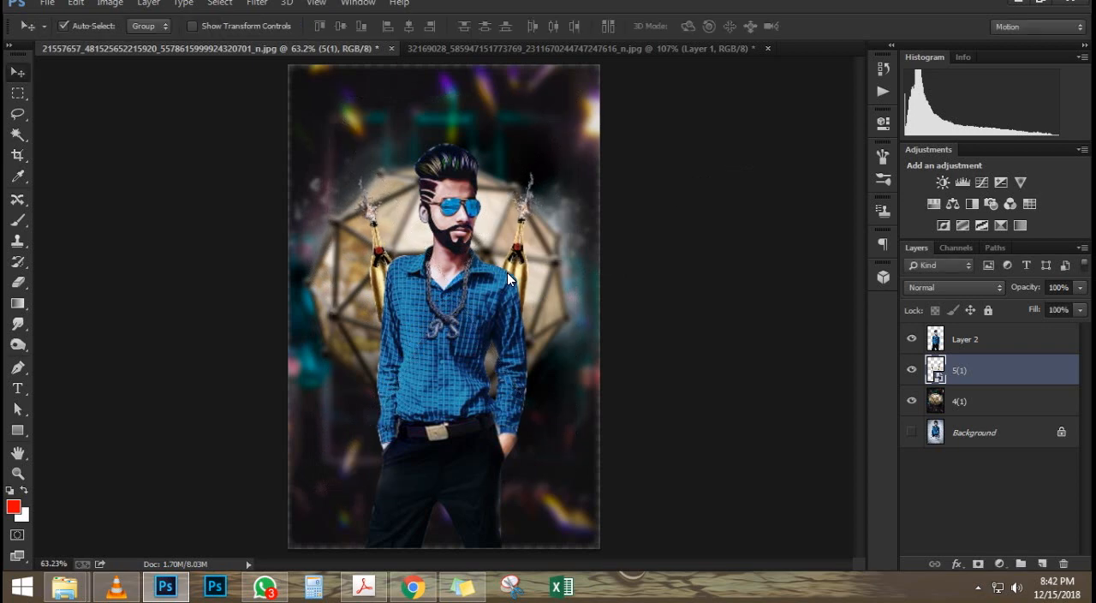
Step: Put the 20181128_123156 NYE 2019 title above the man's cutout layer and move it down over his legs
scroll(444, 212, down, 2)
scroll(445, 212, up, 2)
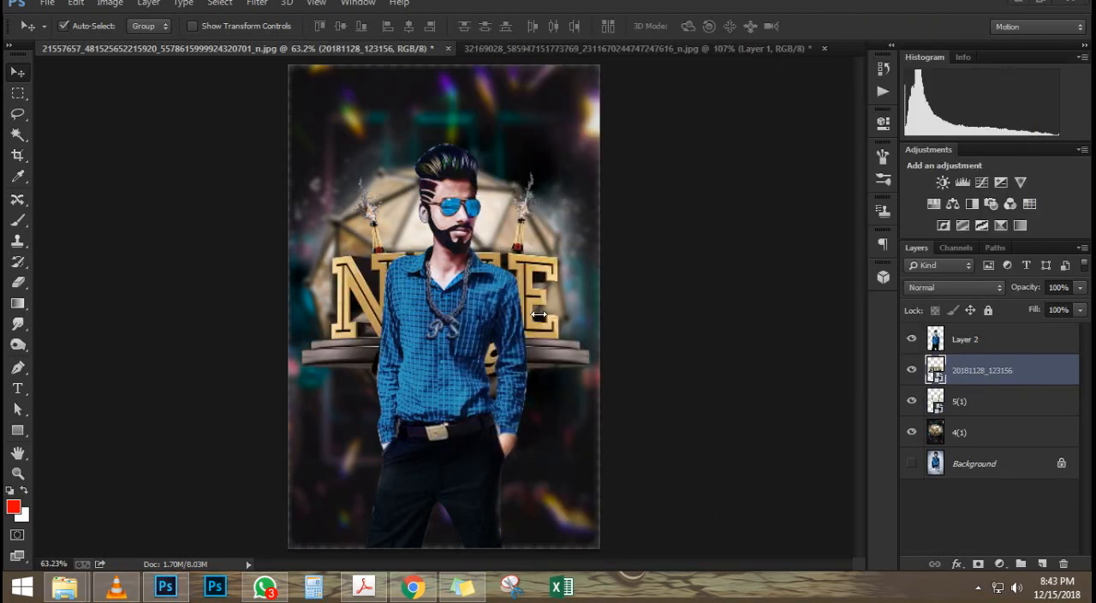
drag(1007, 367, 1007, 330)
drag(443, 350, 441, 480)
Step: Scale the NYE 2019 title to 14.15% and position it across the man's waist
key(ctrl+t)
drag(598, 371, 554, 382)
drag(514, 473, 509, 423)
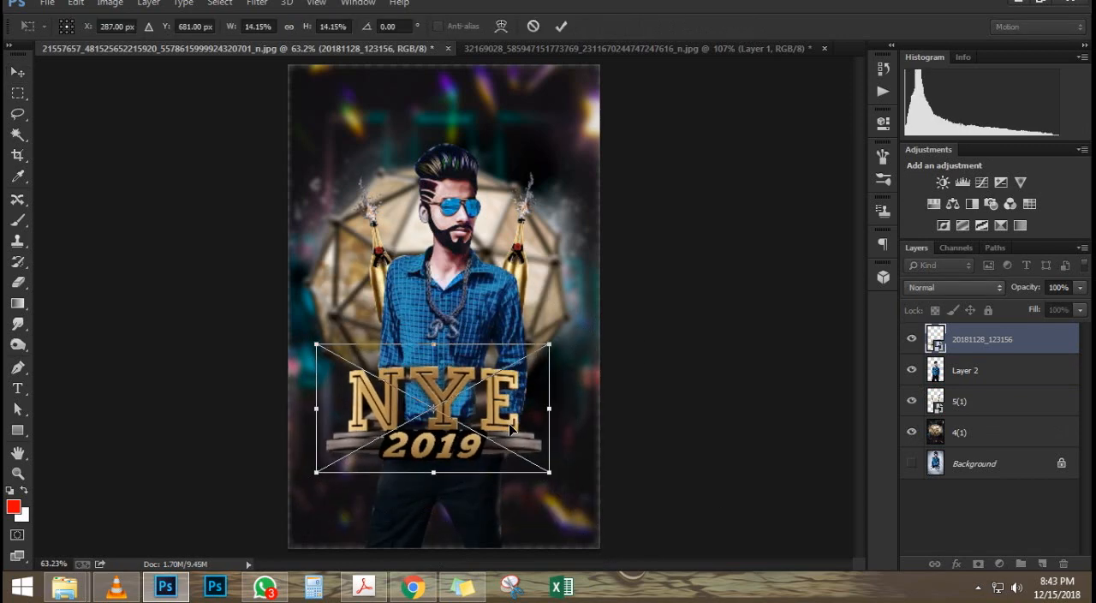
key(Return)
scroll(514, 420, up, 3)
scroll(514, 420, down, 3)
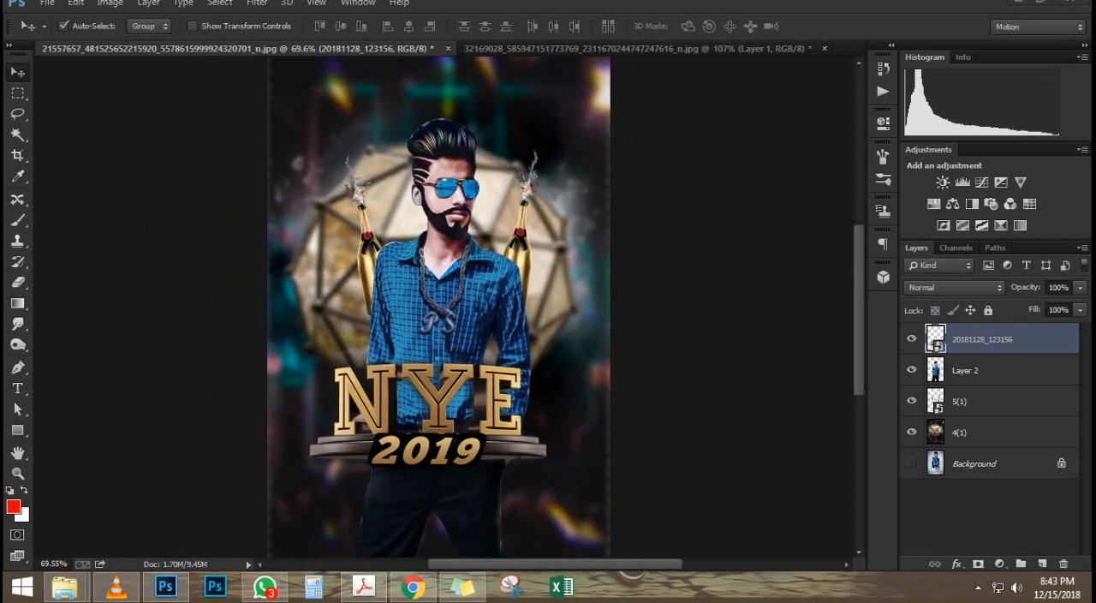
Step: Place 8(1).png from the browser's downloads into the poster and scale it to about 51.4% just below the NYE 2019 title
click(412, 586)
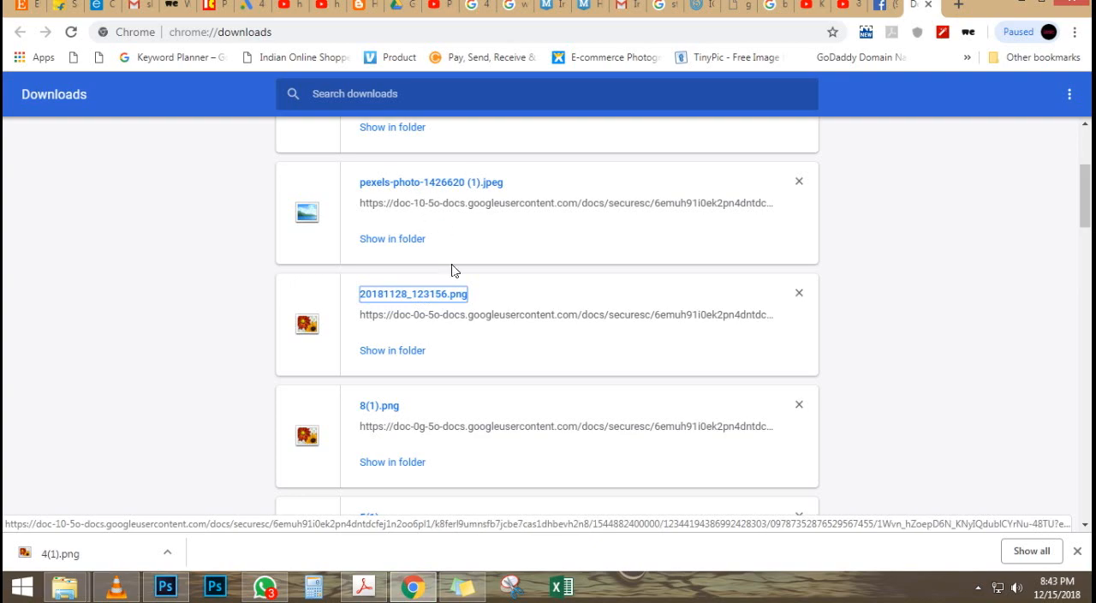
drag(382, 415, 365, 476)
drag(426, 457, 419, 497)
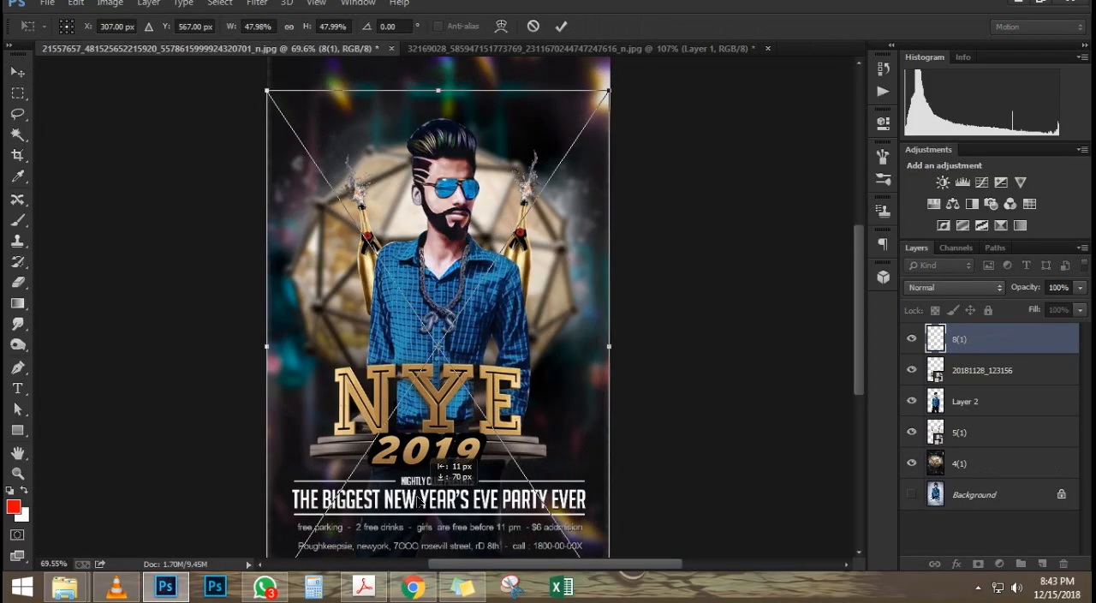
scroll(518, 472, down, 1)
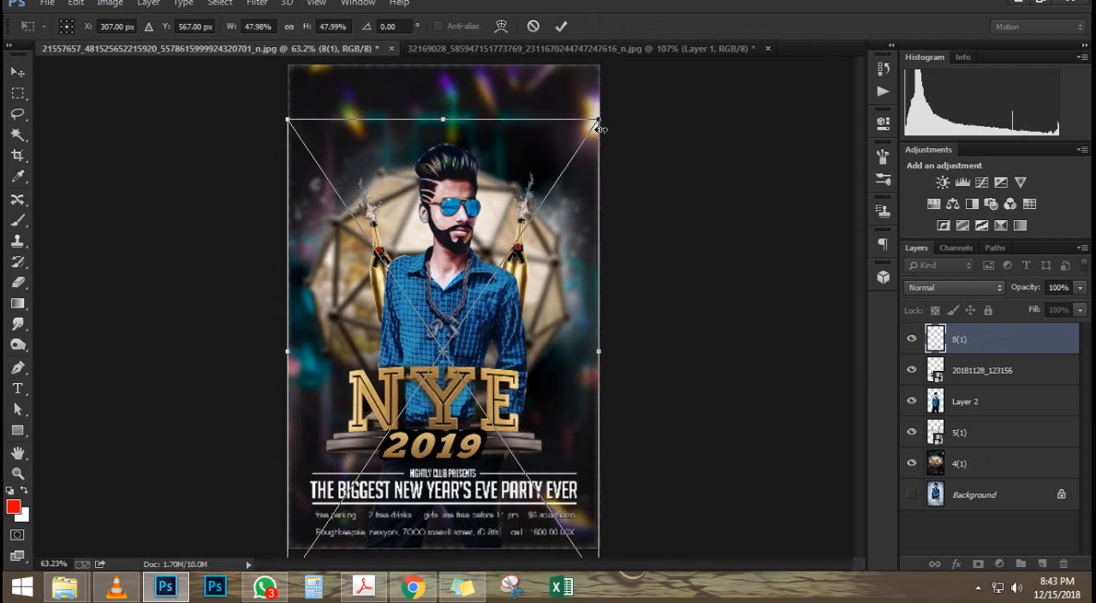
drag(599, 119, 610, 104)
drag(479, 478, 473, 466)
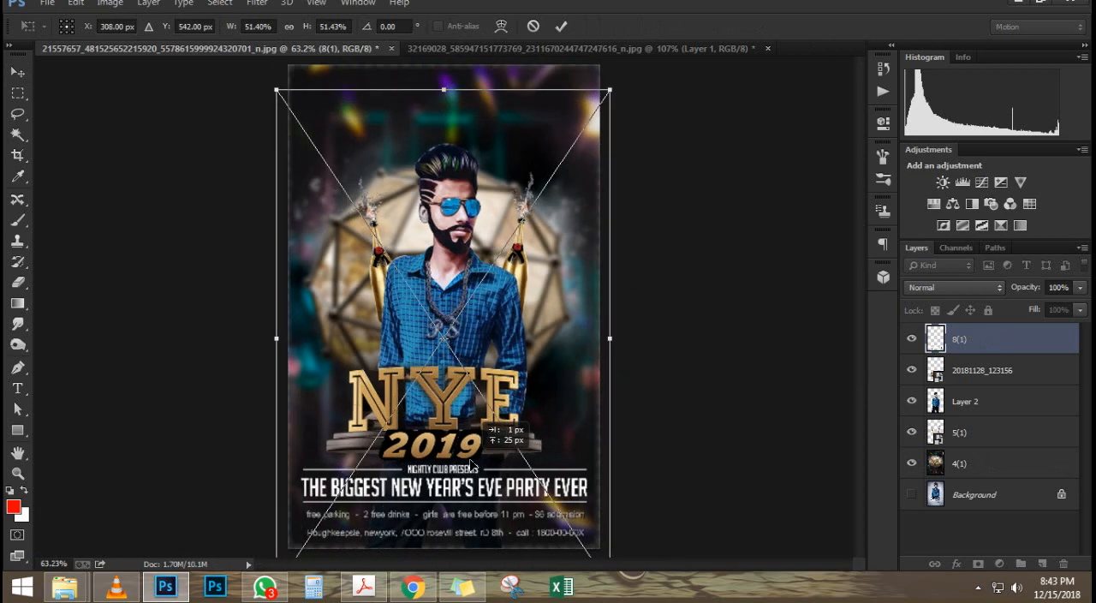
key(Return)
Step: Enlarge the 4(1) background layer slightly so it extends past the canvas edges
click(580, 226)
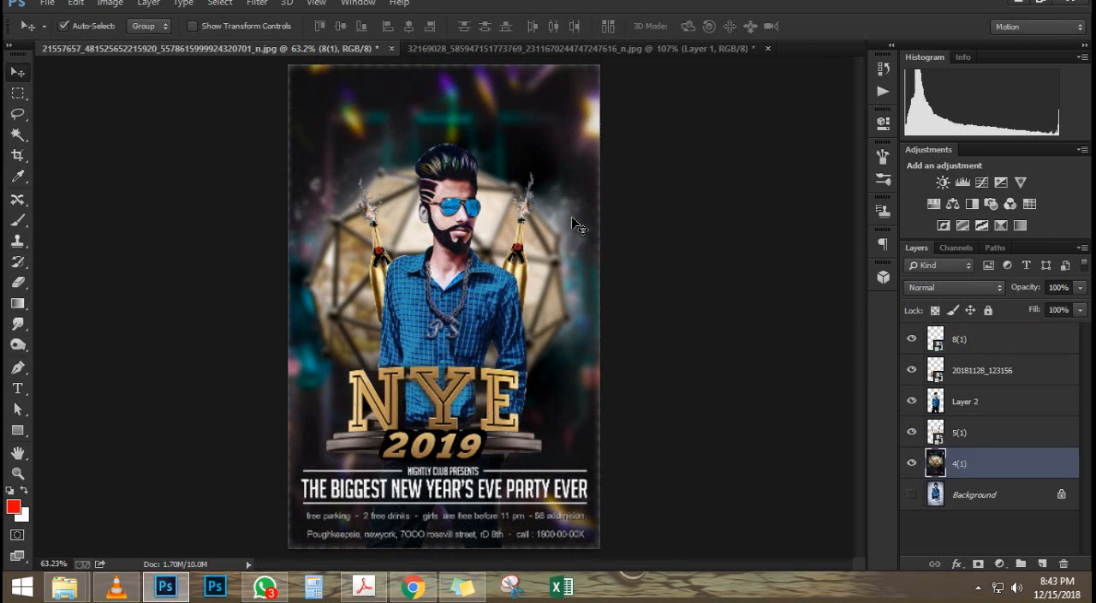
key(ctrl+t)
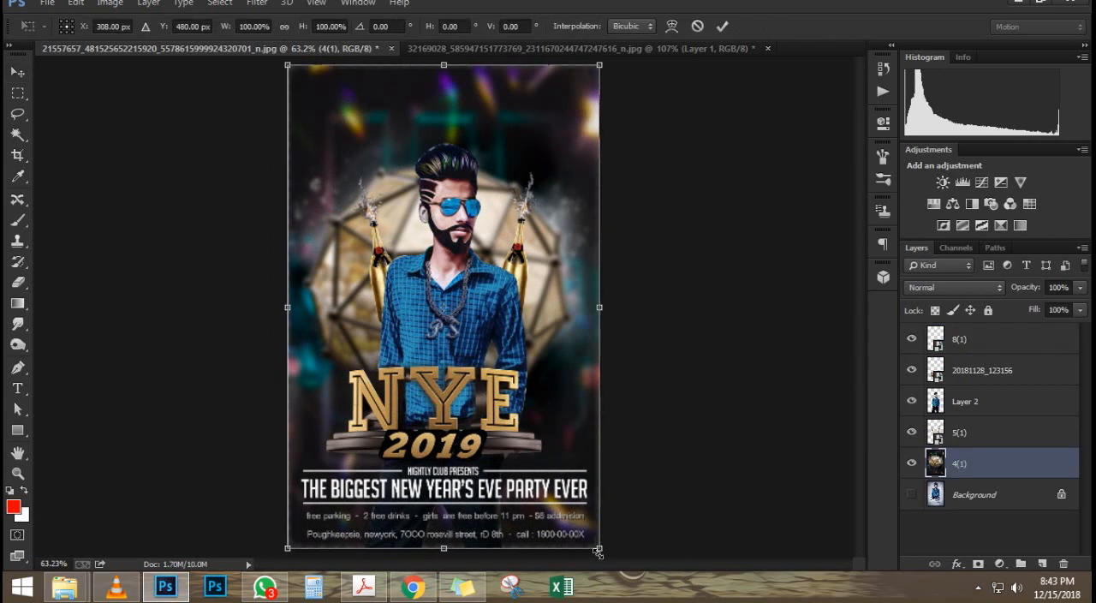
drag(601, 549, 610, 557)
key(Return)
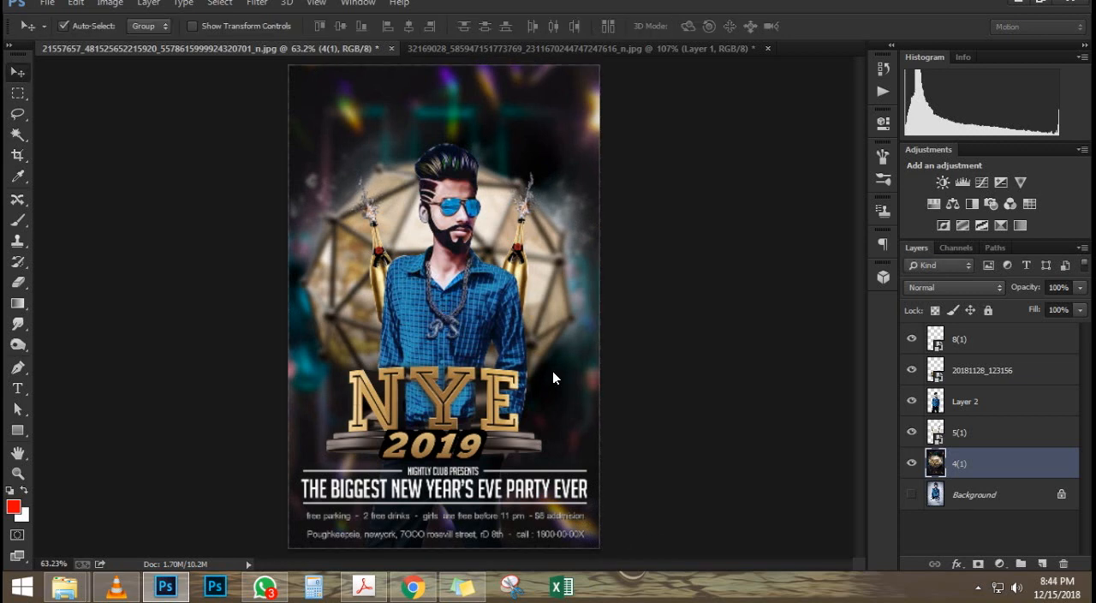
Step: Scale the man's cutout on Layer 2 to about 114.8% and shift it about 25 px left and 16 px down
scroll(494, 114, up, 5)
scroll(412, 334, down, 6)
click(446, 335)
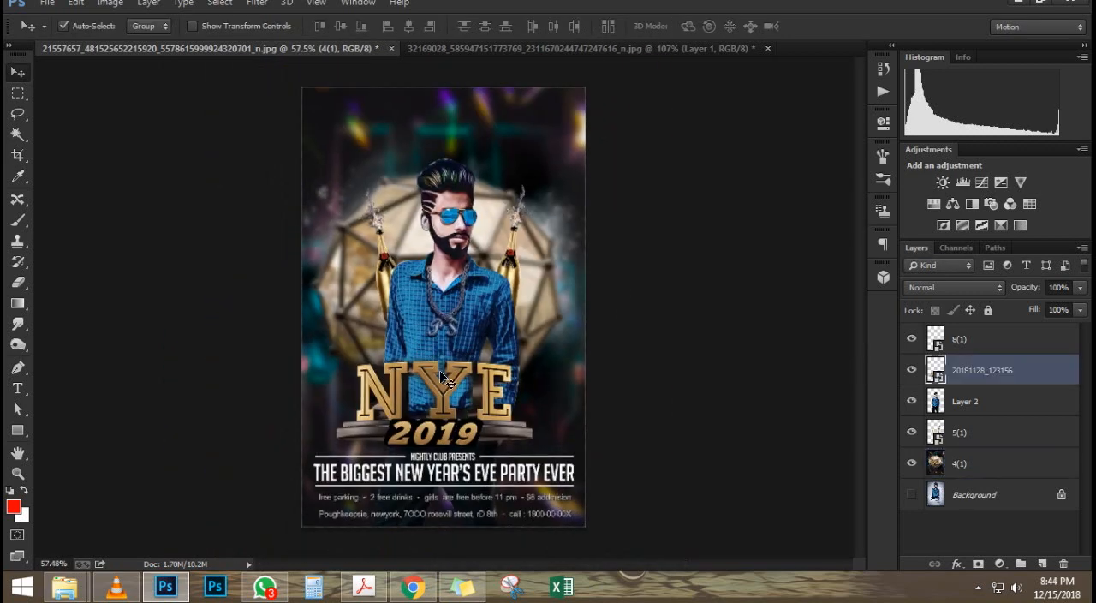
click(445, 316)
key(ctrl+t)
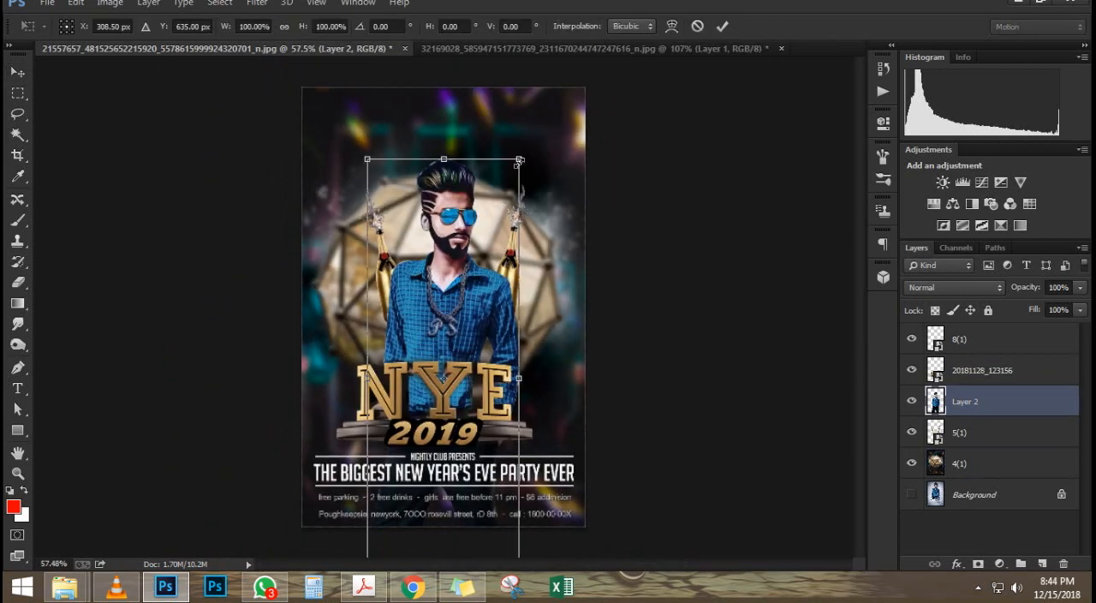
drag(519, 160, 561, 136)
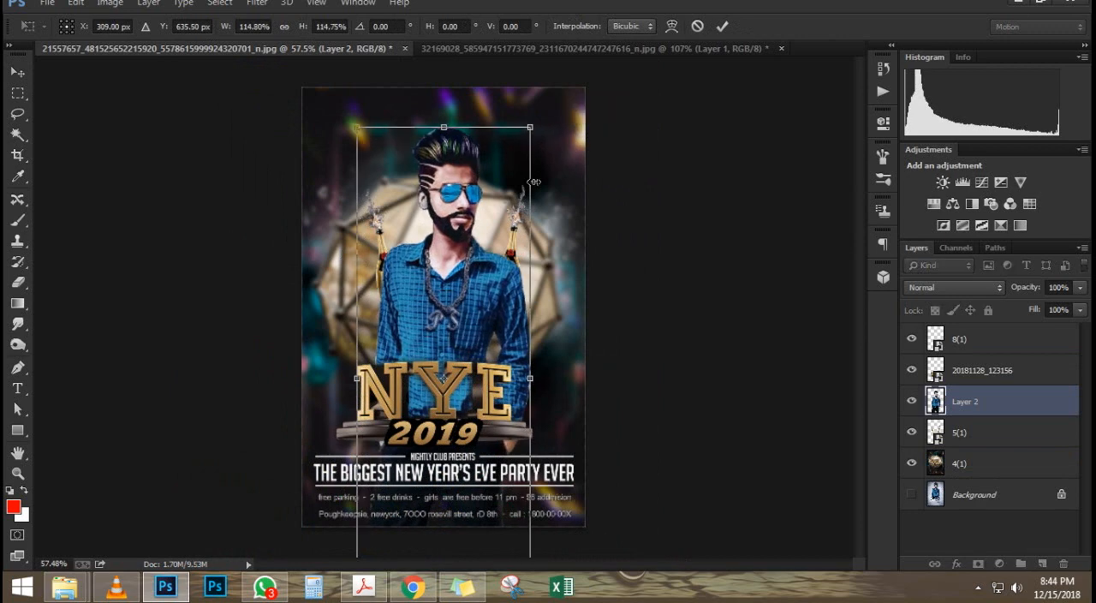
drag(454, 279, 446, 287)
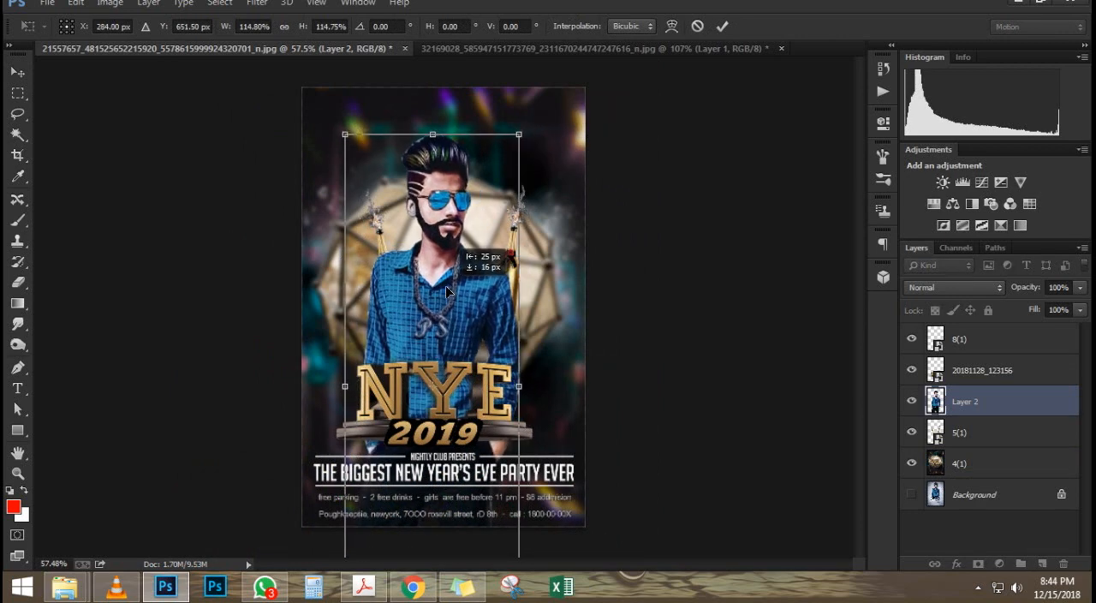
key(Return)
alt+scroll(457, 289, down, 2)
alt+scroll(456, 210, up, 2)
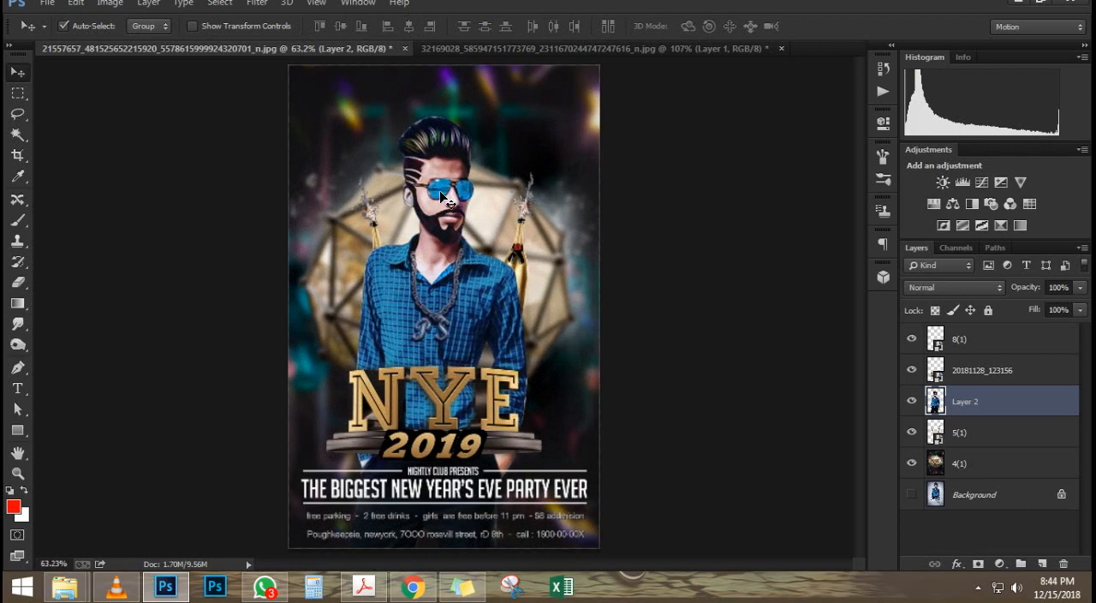
scroll(446, 184, up, 3)
scroll(450, 172, down, 3)
scroll(460, 165, up, 1)
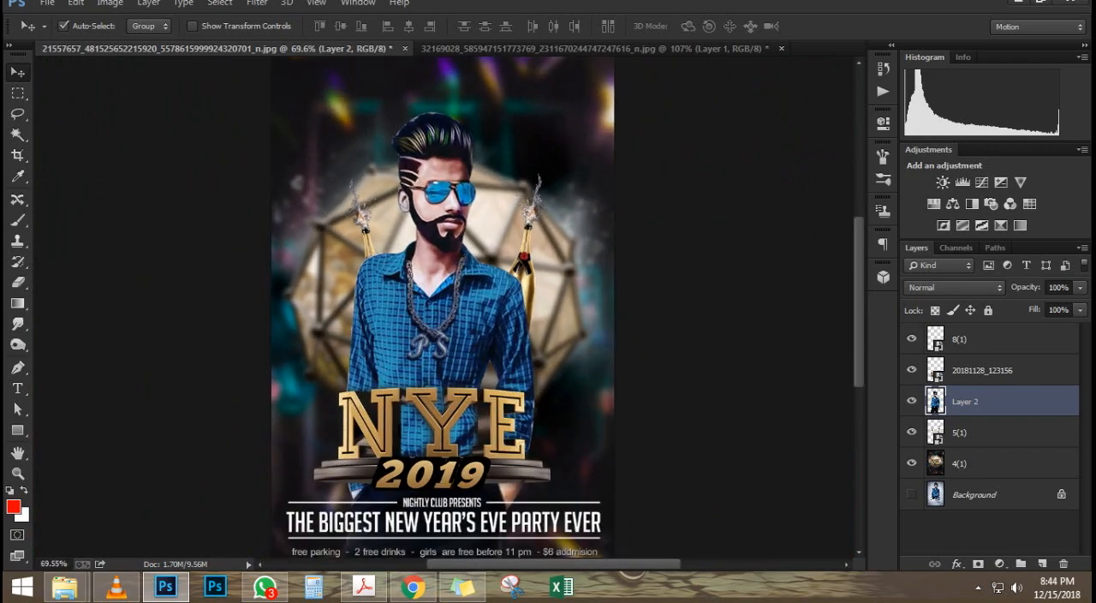
scroll(439, 240, down, 2)
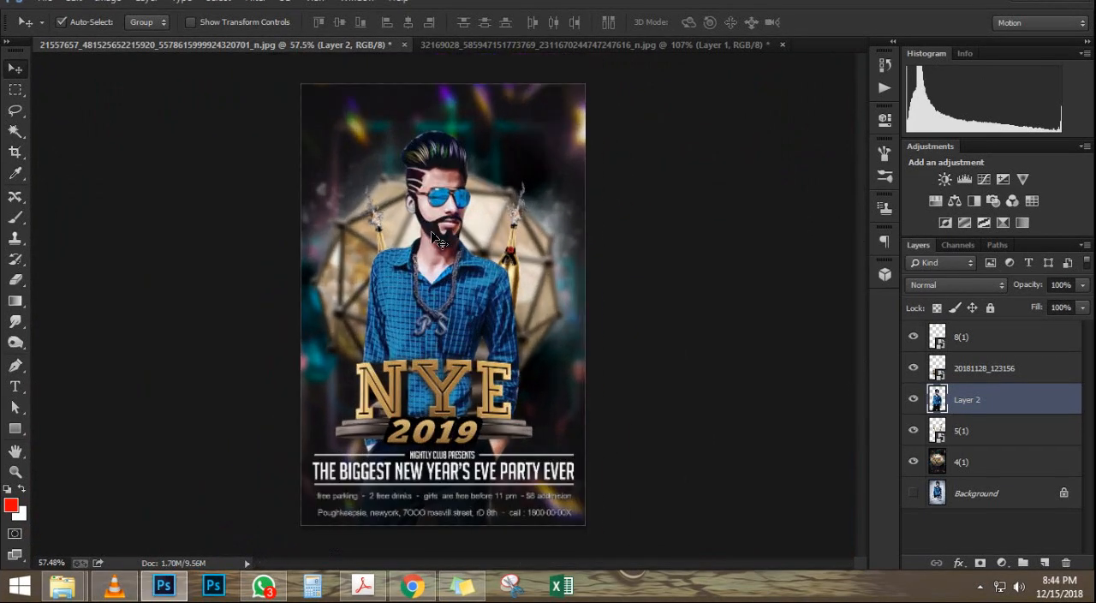
Step: Place images.png from the happy indpendes day folder above Layer 2, scaled to 260% and rotated counterclockwise into a diagonal
mouse_move(62, 586)
click(274, 505)
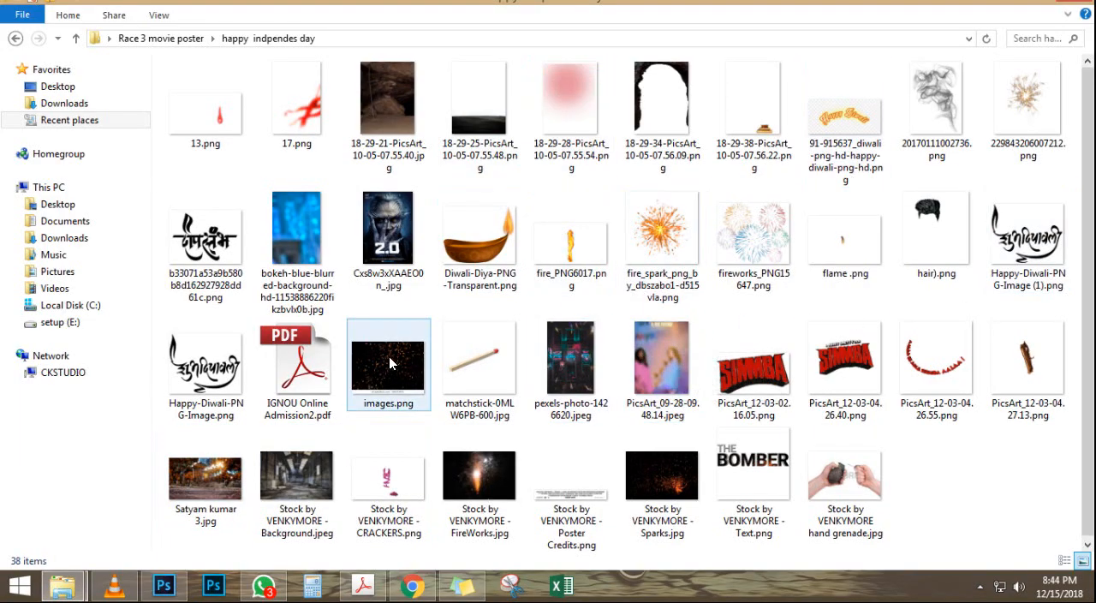
drag(390, 364, 543, 313)
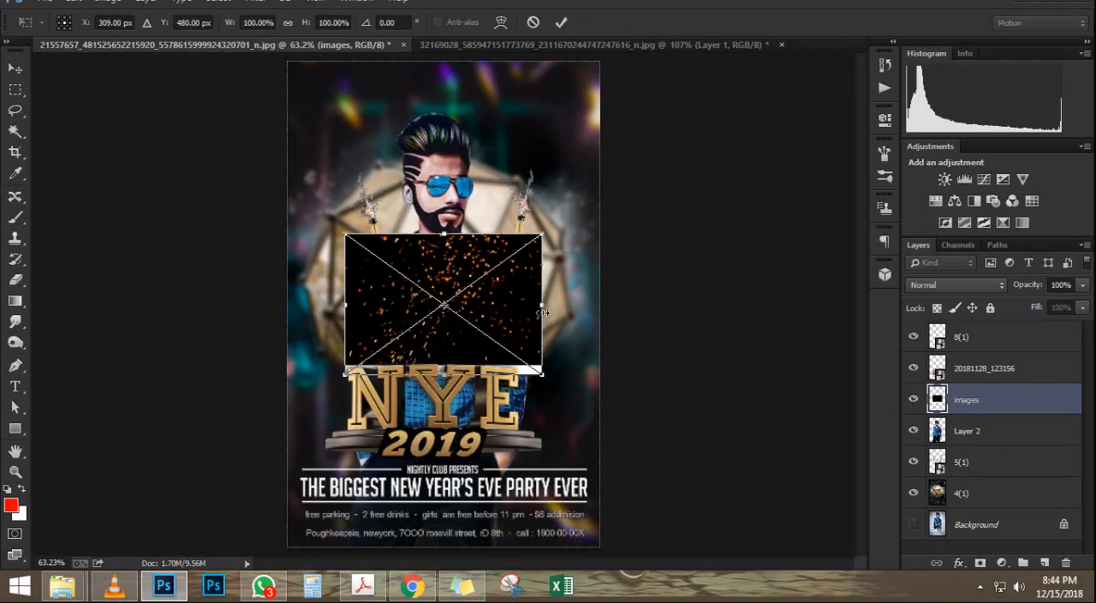
drag(543, 378, 702, 420)
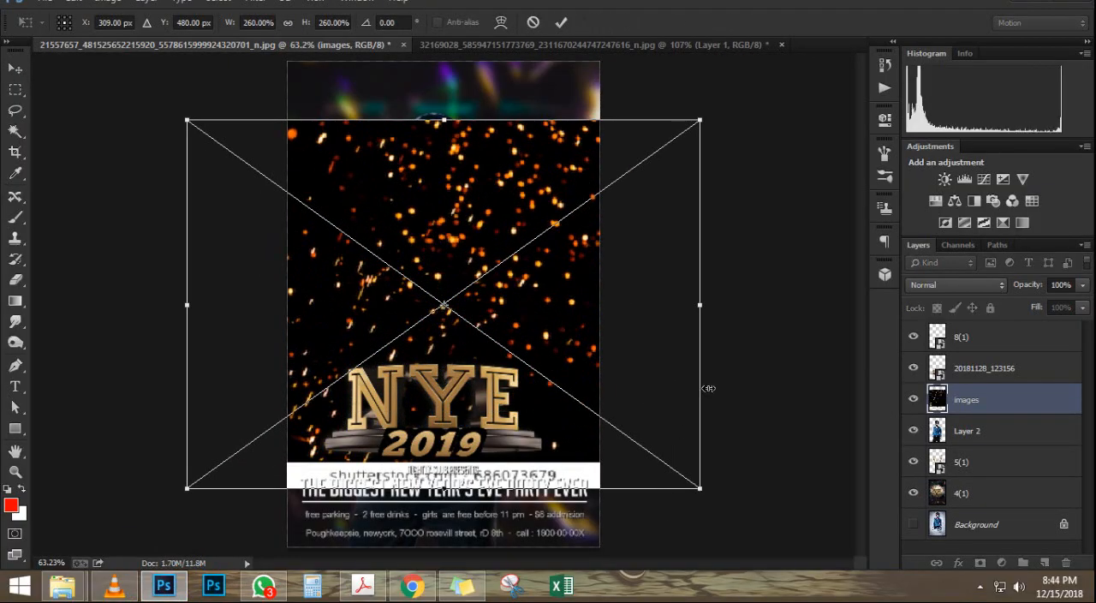
drag(758, 302, 685, 103)
key(Return)
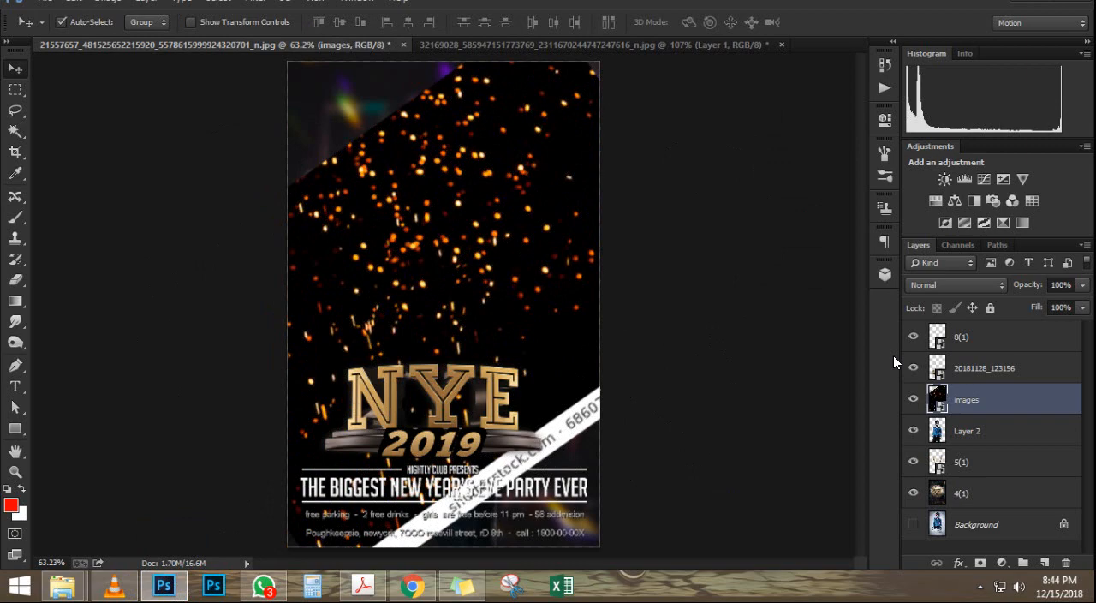
Step: Set the sparks layer's blend mode to Screen and move it toward the poster's upper-left corner
click(950, 286)
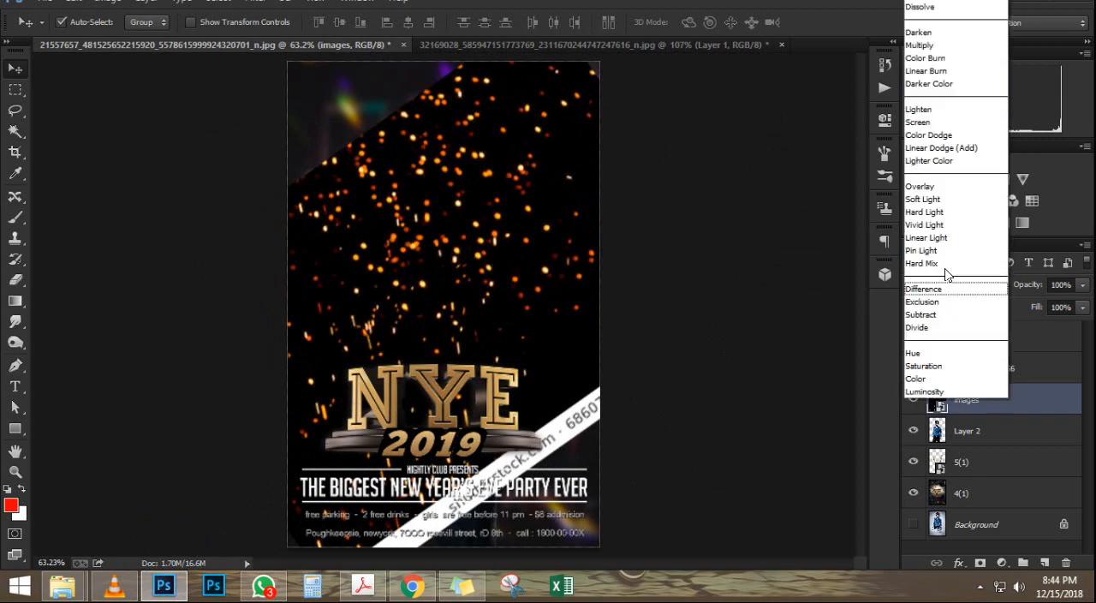
click(937, 125)
mouse_move(511, 247)
mouse_down()
mouse_move(479, 150)
mouse_move(336, 134)
mouse_up()
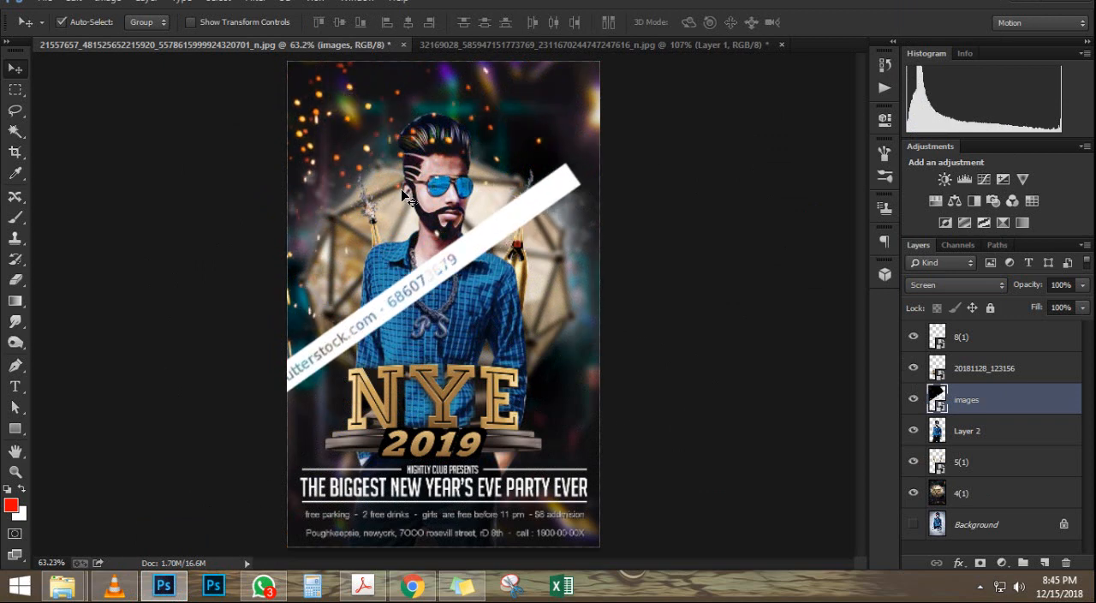
Step: Rasterize the sparks layer and erase its white watermark strip across the man with a 150 px eraser
key(e)
click(566, 222)
click(516, 227)
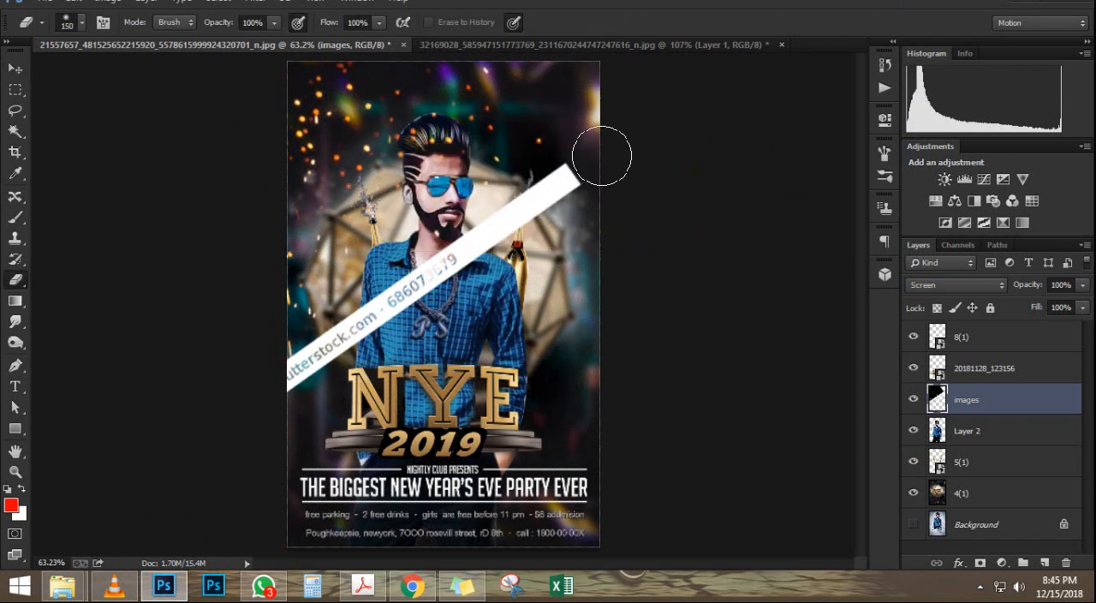
mouse_move(602, 156)
mouse_down()
mouse_move(483, 262)
mouse_move(360, 279)
mouse_move(624, 178)
mouse_move(544, 252)
mouse_move(274, 403)
mouse_up()
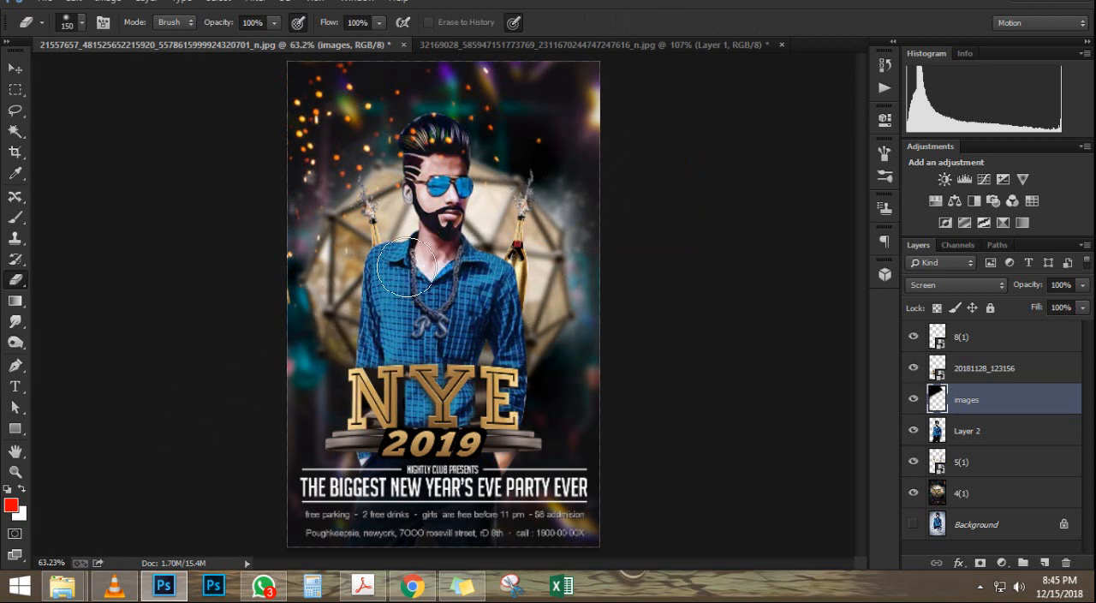
Step: Transform the sparks layer to spread the sparks across the poster's top, and erase leftovers beside the NYE title
key(ctrl+t)
mouse_move(461, 321)
mouse_down()
mouse_move(548, 336)
mouse_move(578, 315)
mouse_move(569, 295)
mouse_move(694, 257)
mouse_move(589, 246)
mouse_up()
key(Return)
drag(356, 367, 332, 387)
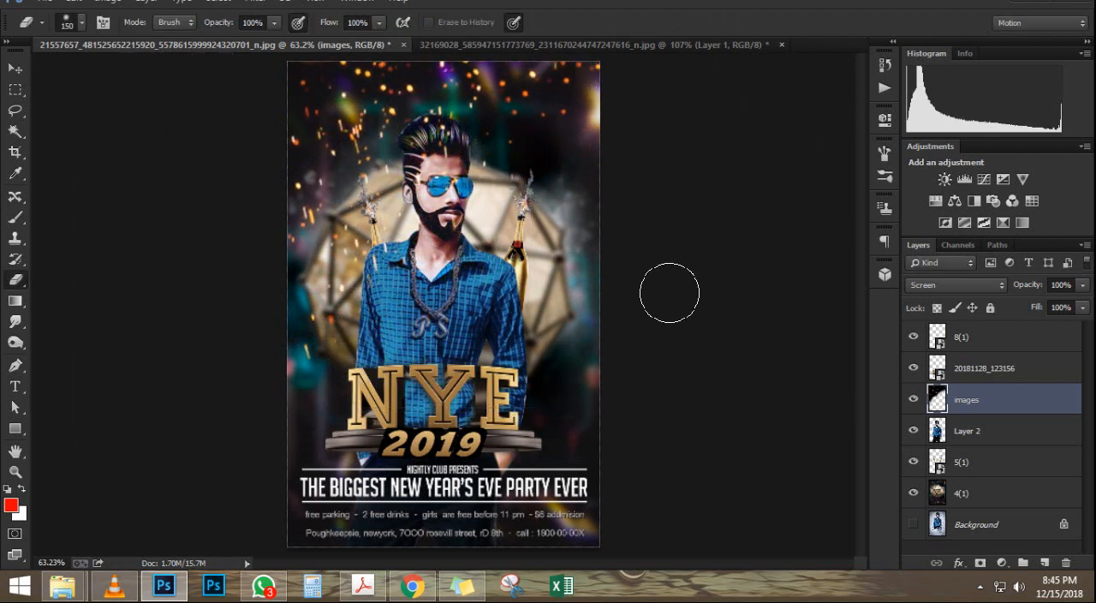
Step: Rotate the sparks layer to about -6.84° and move it left and down, clear of the man's face
scroll(456, 323, down, 4)
scroll(455, 323, up, 3)
click(14, 68)
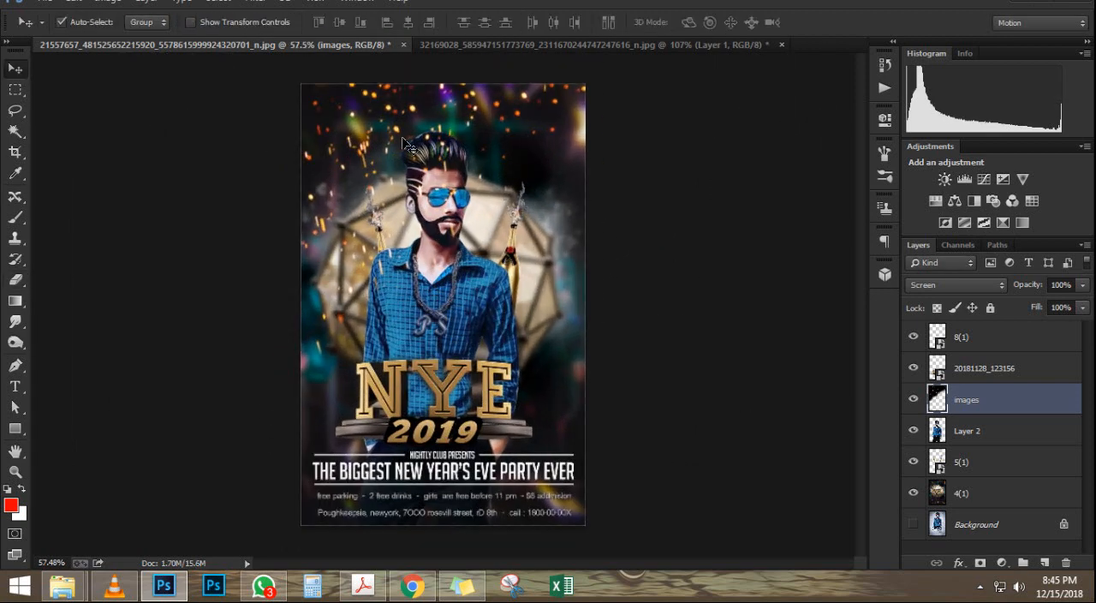
drag(416, 68, 381, 115)
key(ctrl+t)
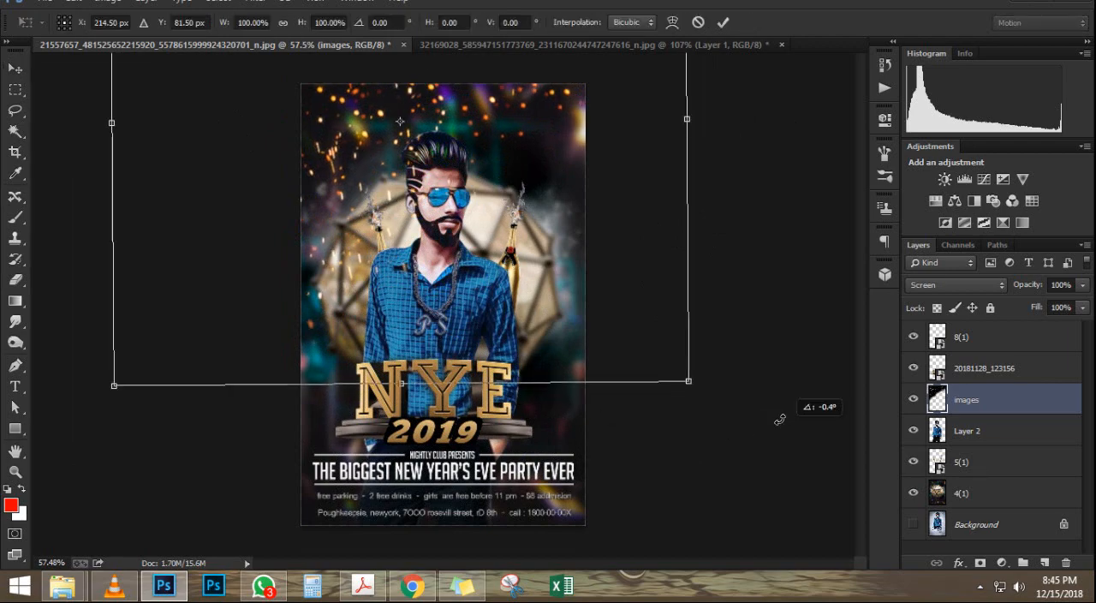
drag(778, 411, 794, 365)
drag(449, 196, 356, 234)
key(Return)
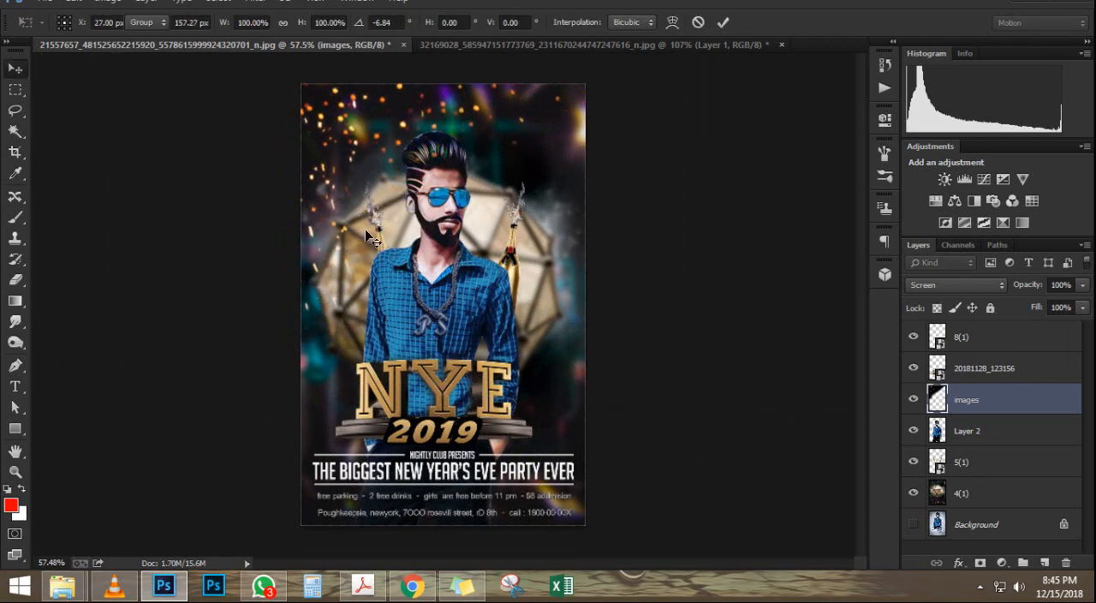
scroll(455, 96, up, 6)
scroll(456, 96, down, 4)
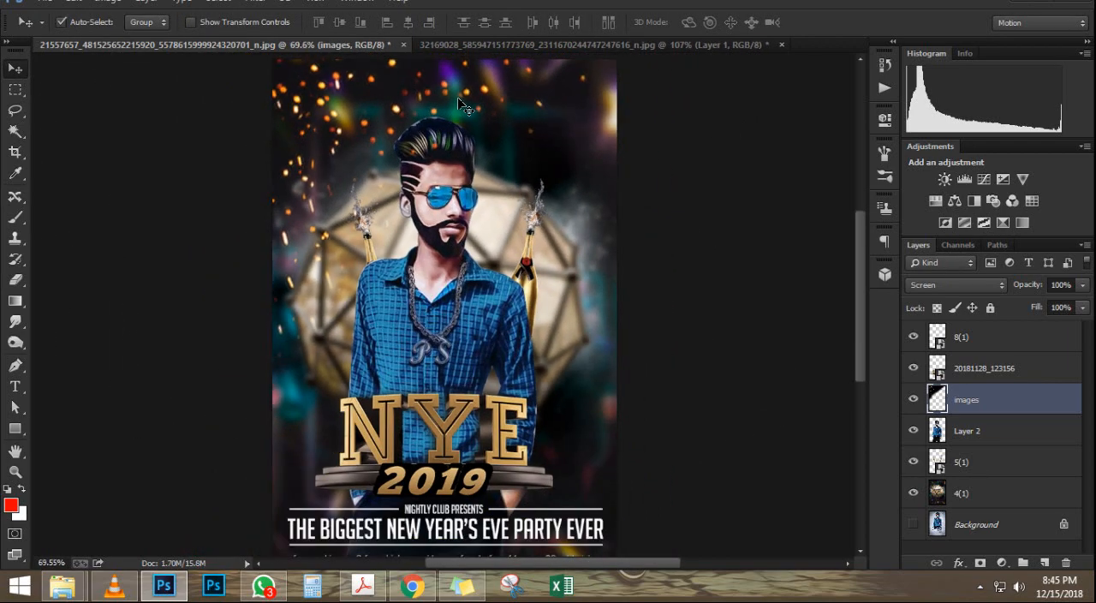
scroll(462, 110, down, 1)
scroll(548, 165, up, 3)
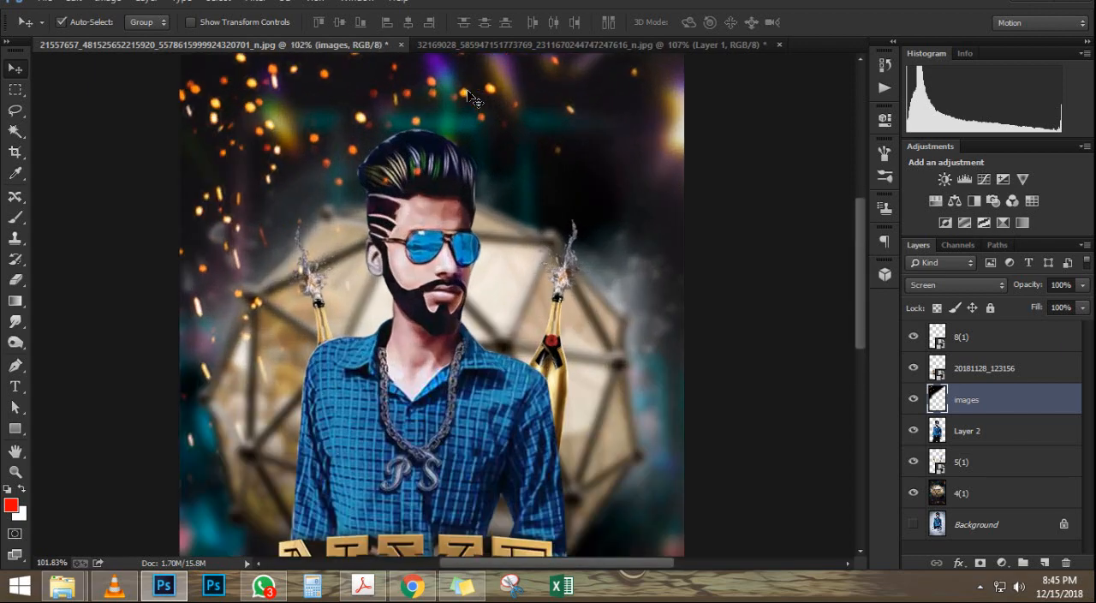
scroll(437, 334, down, 3)
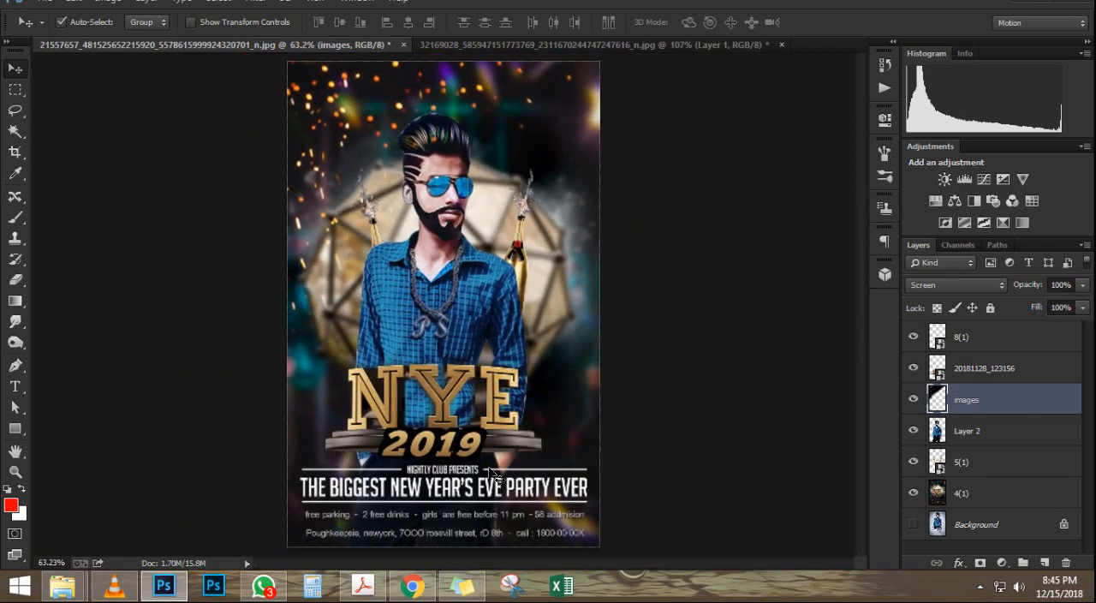
Step: Place the Party_Time_B_and_W_1 image at 100% behind the man's cutout, between Layer 2 and the 5(1) layer
mouse_move(62, 586)
click(274, 506)
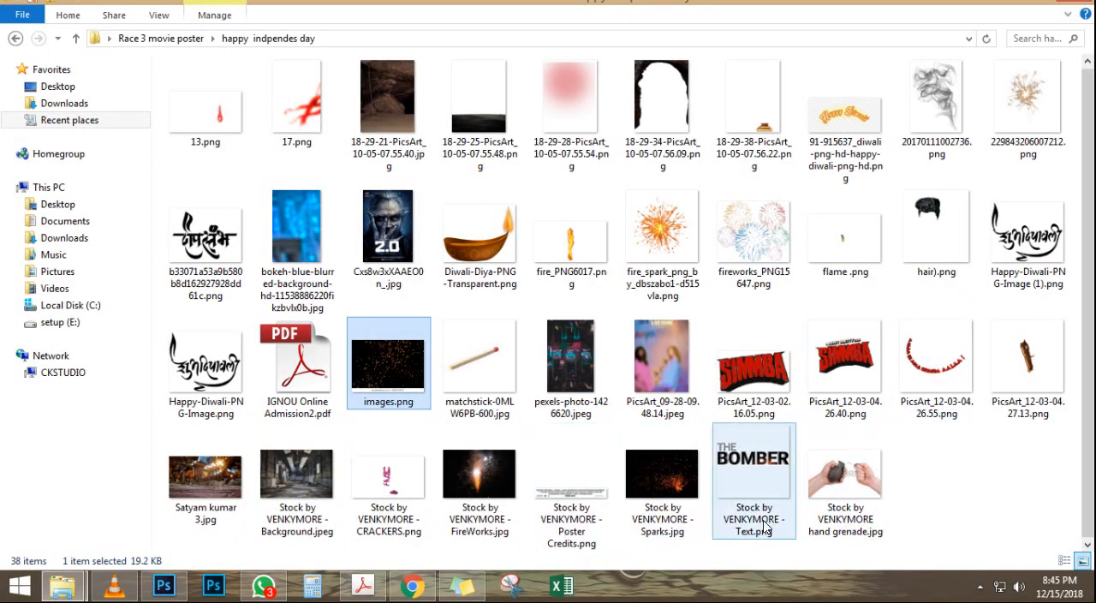
click(937, 112)
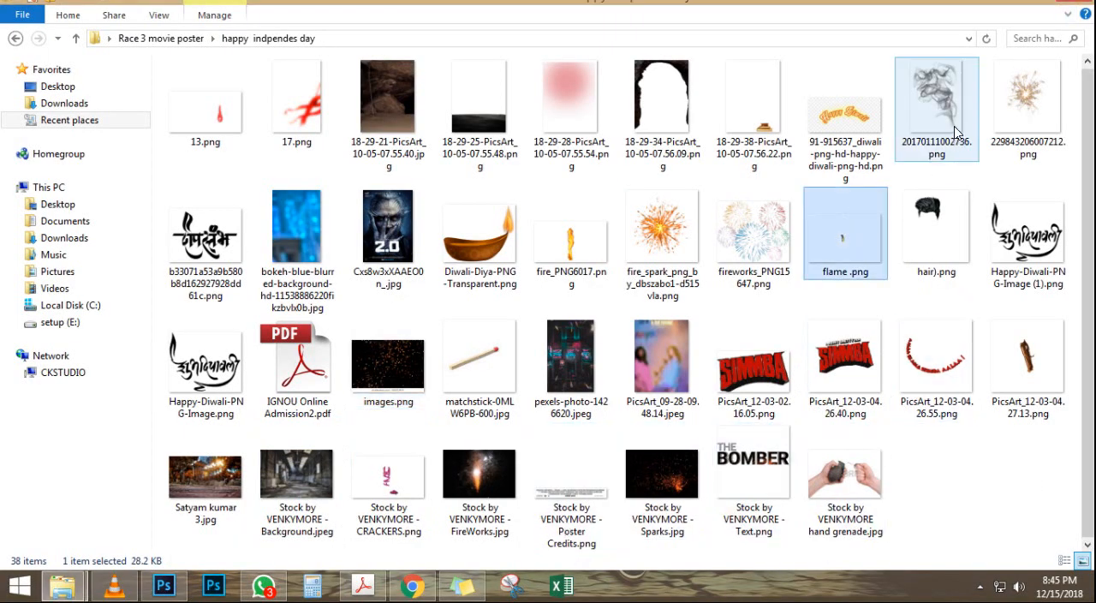
drag(265, 531, 484, 254)
scroll(484, 255, up, 4)
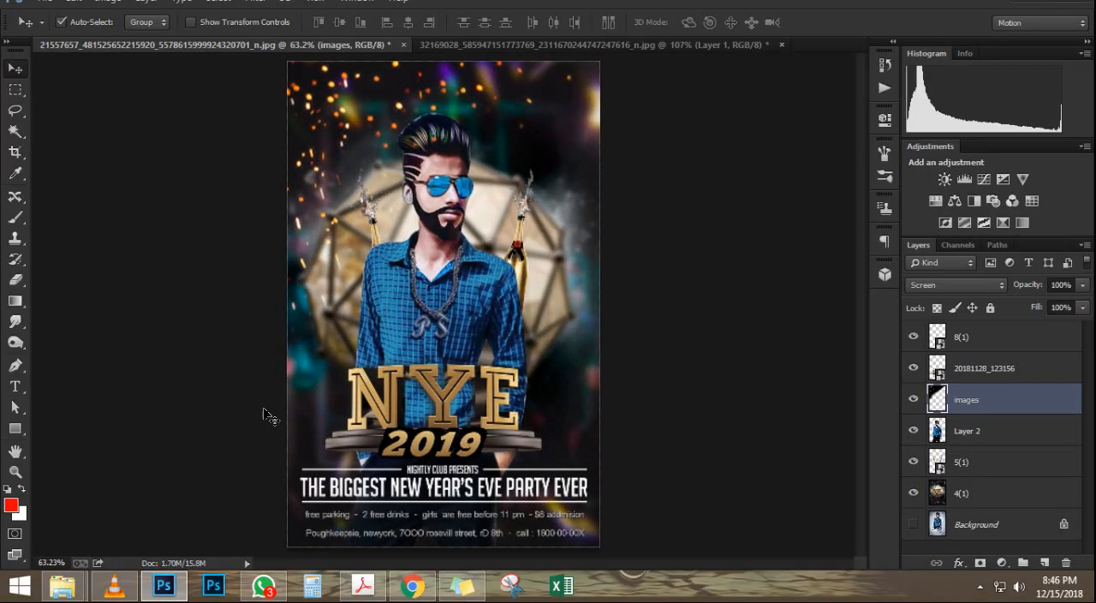
click(80, 586)
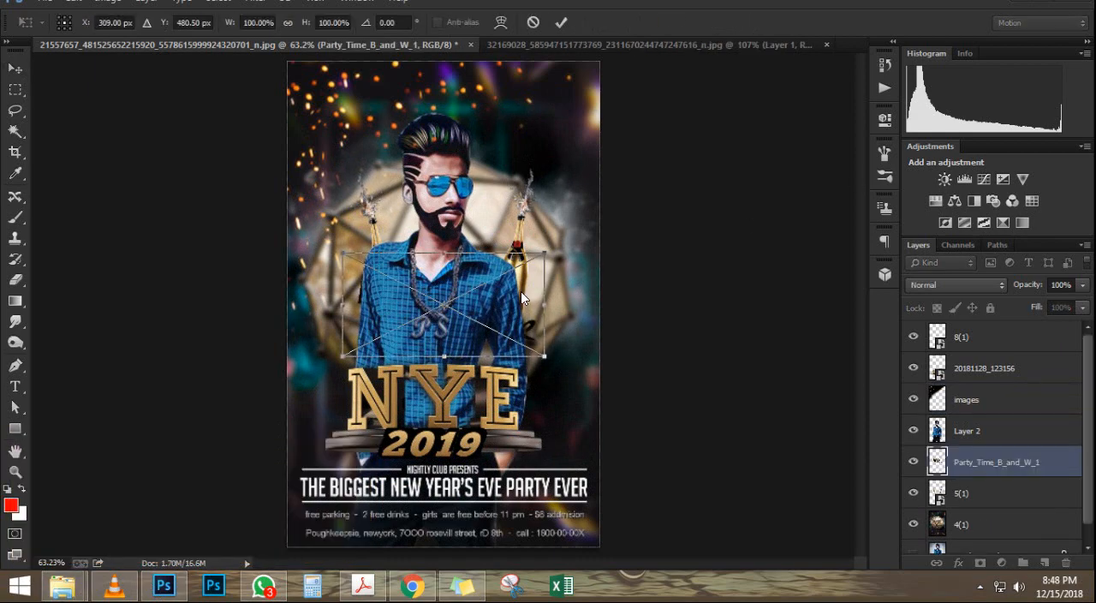
scroll(543, 302, up, 5)
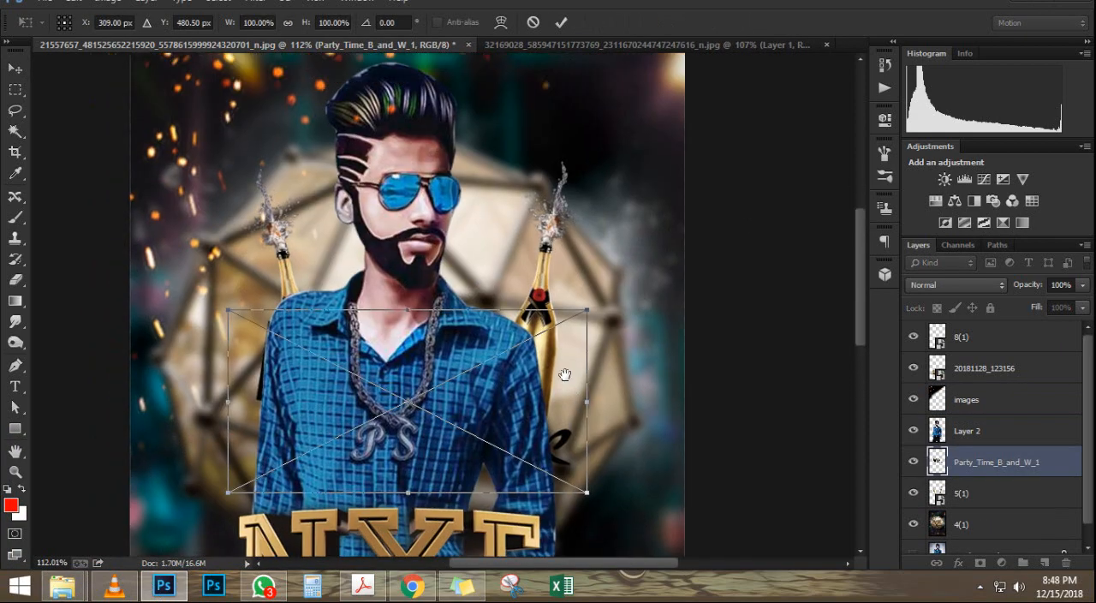
key(Return)
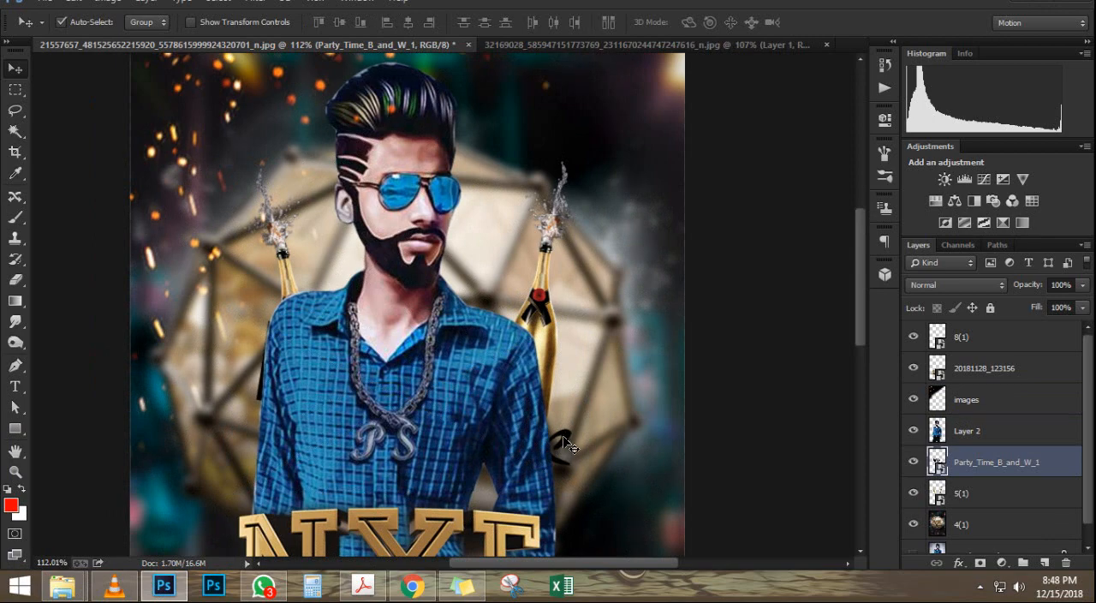
Step: Scale the Party_Time_B_and_W_1 art to about 79.5% and move it to the poster's upper-left corner
scroll(597, 351, up, 5)
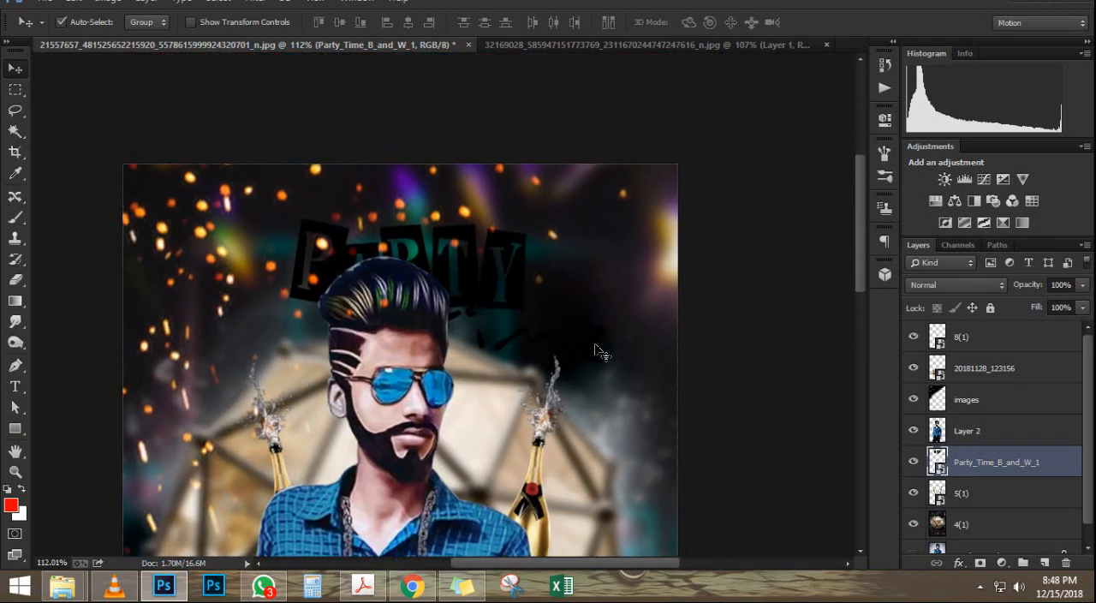
key(ctrl+t)
drag(628, 396, 590, 369)
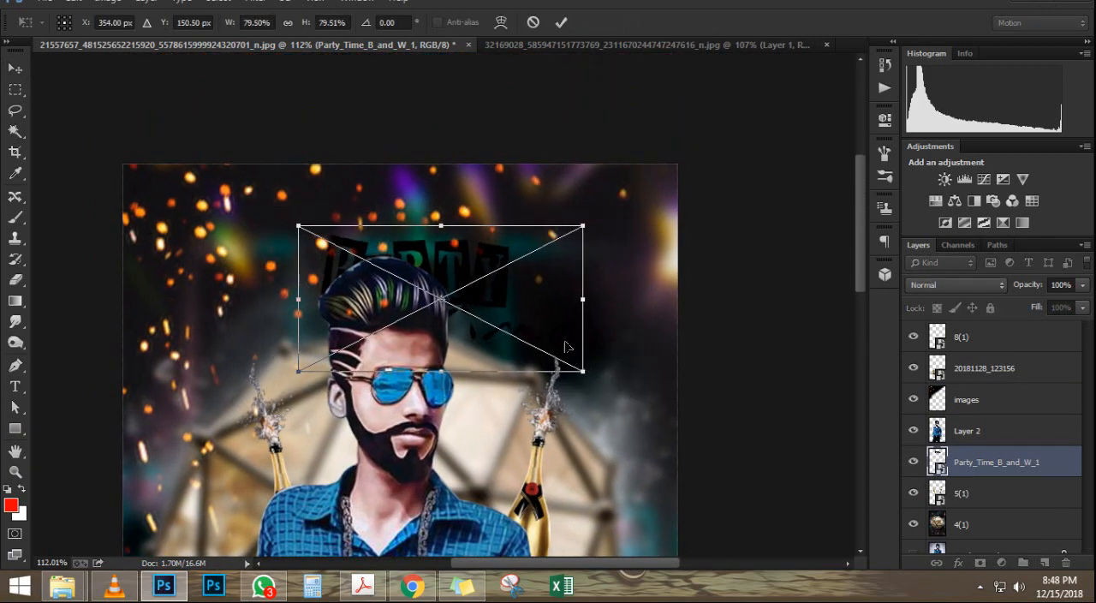
drag(549, 317, 336, 257)
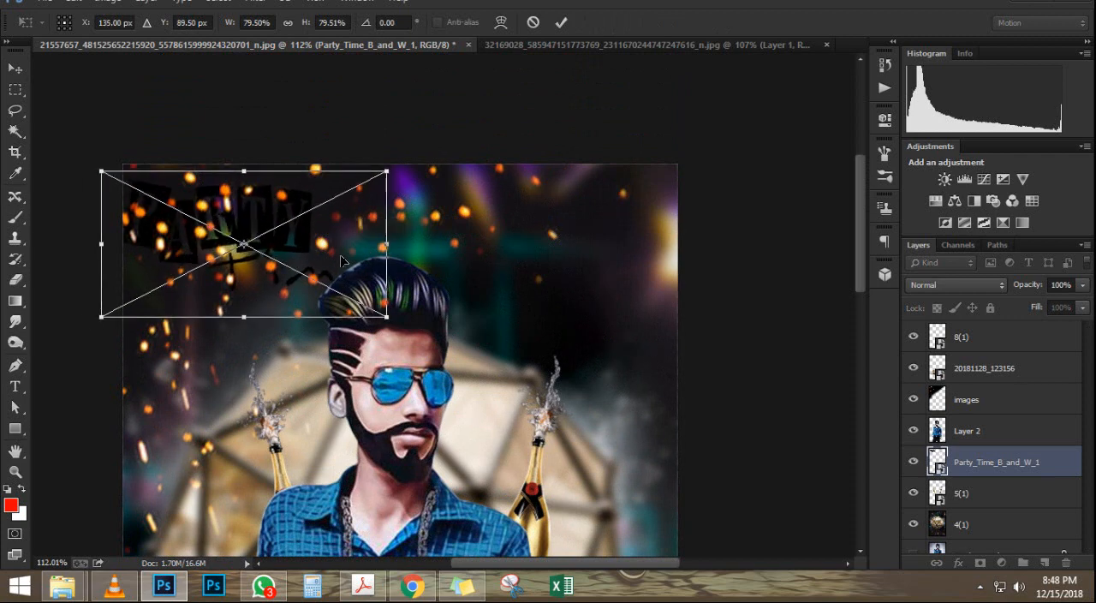
key(Return)
Step: Move the party-time layer to the top of the layer stack and shrink its art to about 71.5% in the poster's upper-left corner
drag(1002, 462, 977, 323)
scroll(262, 204, down, 5)
scroll(279, 202, up, 3)
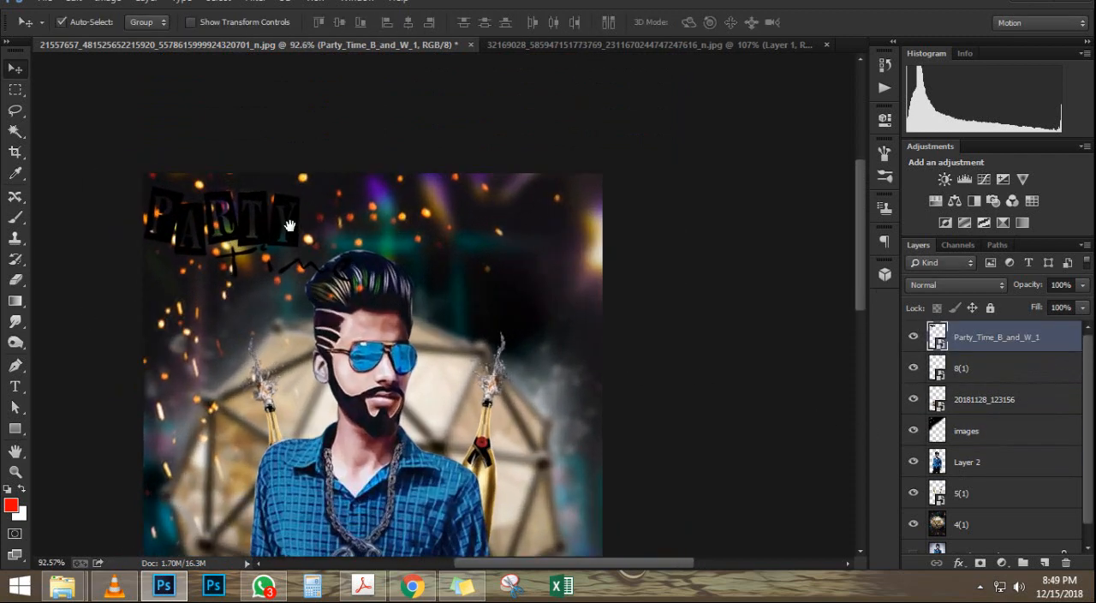
drag(289, 225, 327, 257)
scroll(363, 247, down, 7)
key(ctrl+t)
scroll(363, 246, up, 5)
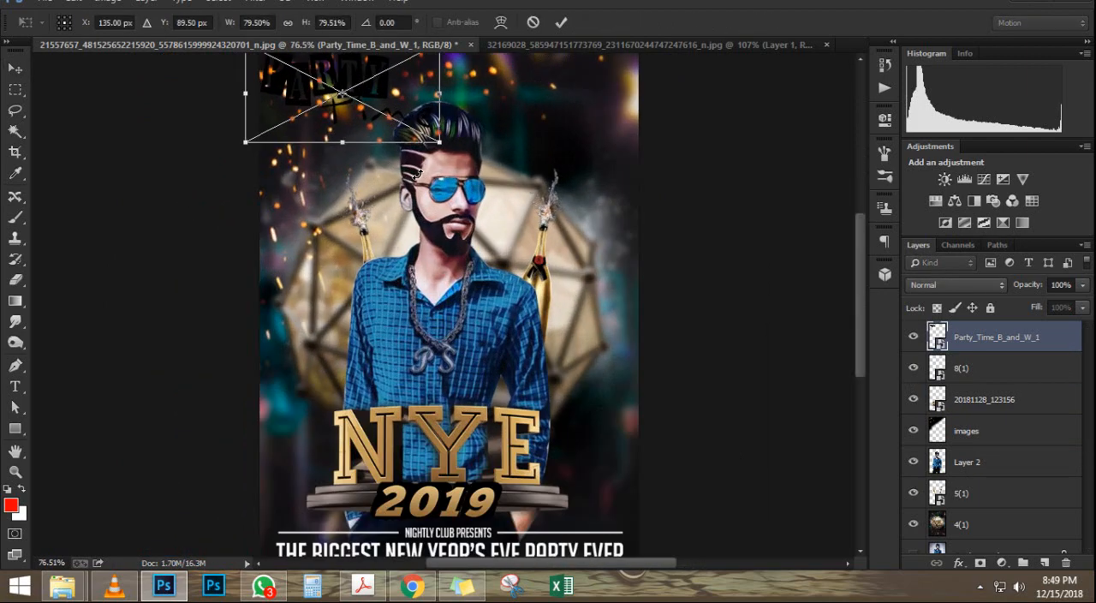
mouse_move(437, 247)
mouse_down()
mouse_move(451, 238)
mouse_move(438, 225)
mouse_move(449, 239)
mouse_up()
drag(513, 166, 507, 170)
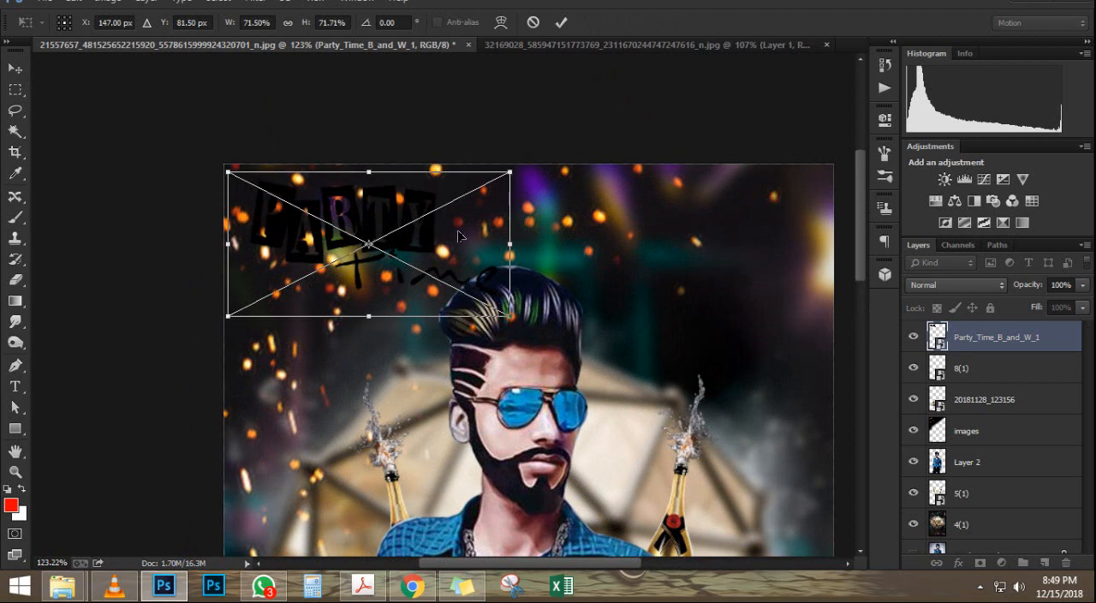
drag(455, 237, 442, 230)
key(Return)
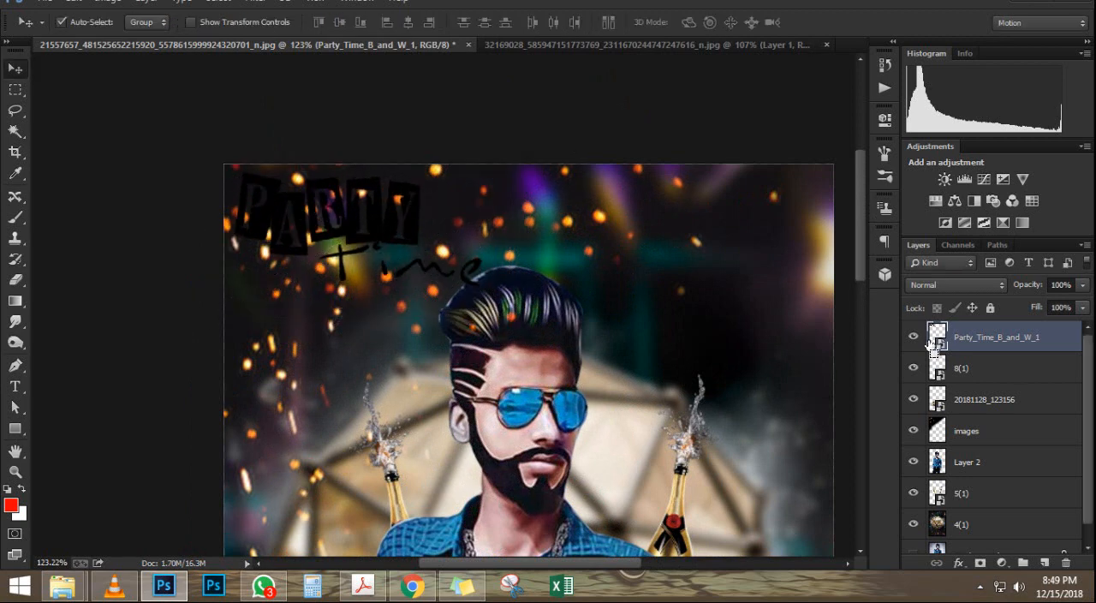
Step: Rasterize the party-time layer, select its pixels and paint the lettering white with an 80 px brush
right_click(958, 343)
click(730, 235)
ctrl+click(938, 336)
key(ctrl+minus)
key(b)
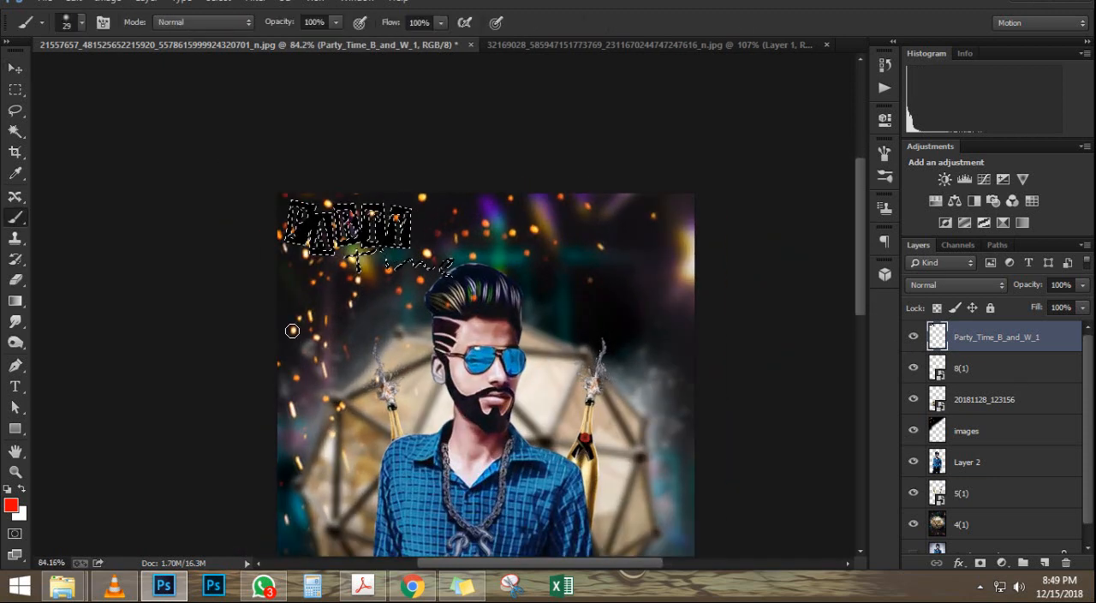
key(x)
scroll(326, 216, up, 6)
key(bracketright)
key(bracketright)
key(bracketright)
key(bracketright)
key(bracketright)
key(bracketright)
mouse_move(300, 224)
mouse_down()
mouse_move(244, 252)
mouse_move(322, 187)
mouse_move(195, 235)
mouse_move(219, 272)
mouse_move(228, 250)
mouse_move(588, 295)
mouse_move(283, 248)
mouse_move(377, 287)
mouse_up()
scroll(565, 328, down, 8)
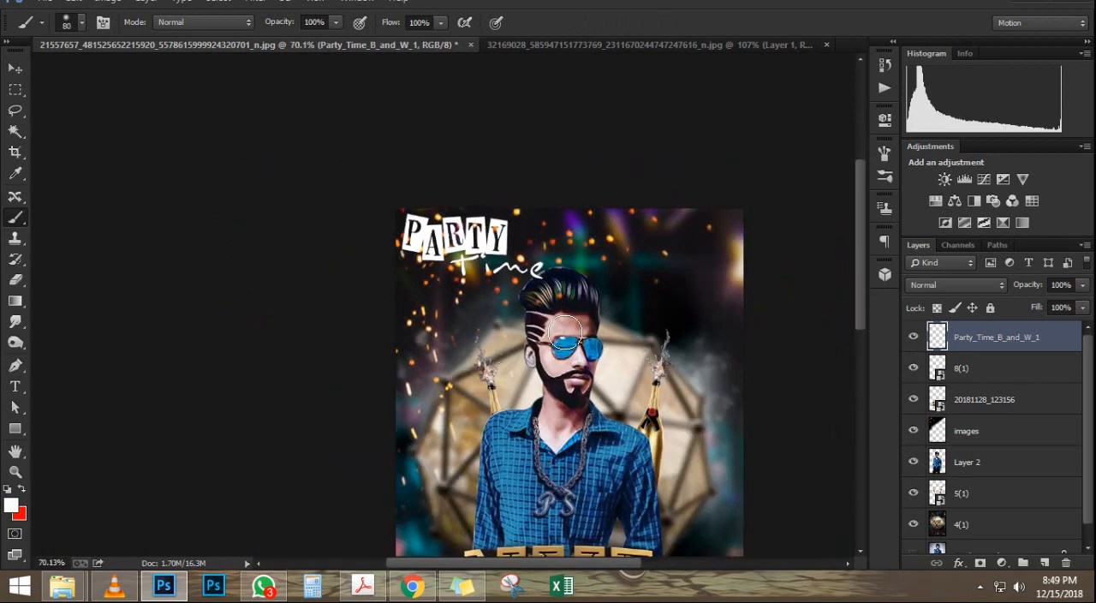
Step: Examine the whole poster and its details, including the man's face, shirt and the party-time lettering
key(ctrl+0)
scroll(604, 338, up, 15)
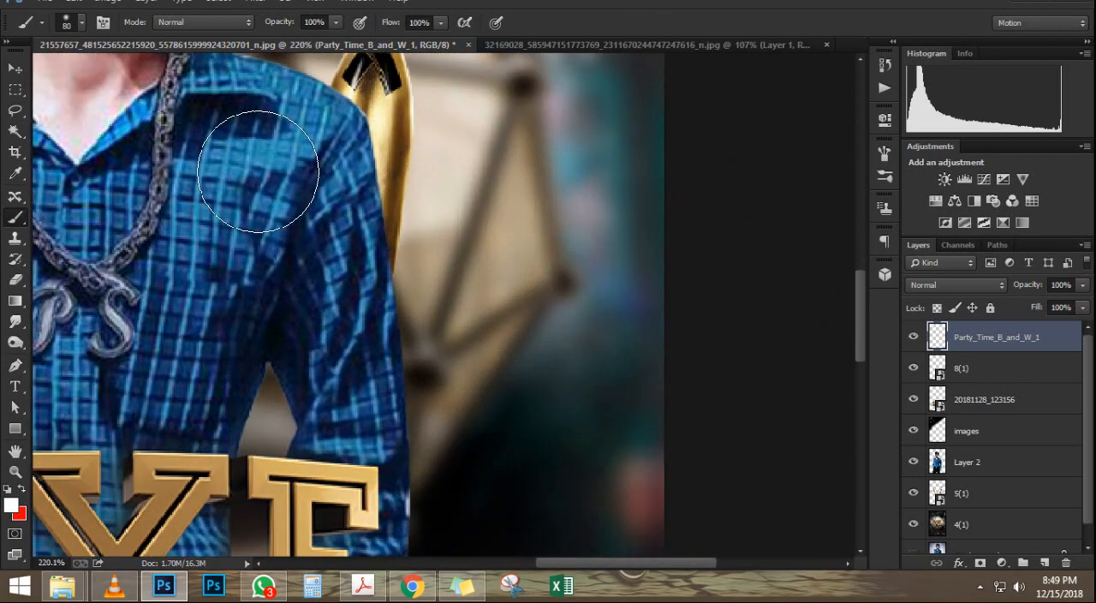
drag(301, 198, 306, 205)
scroll(575, 286, down, 5)
scroll(533, 182, up, 7)
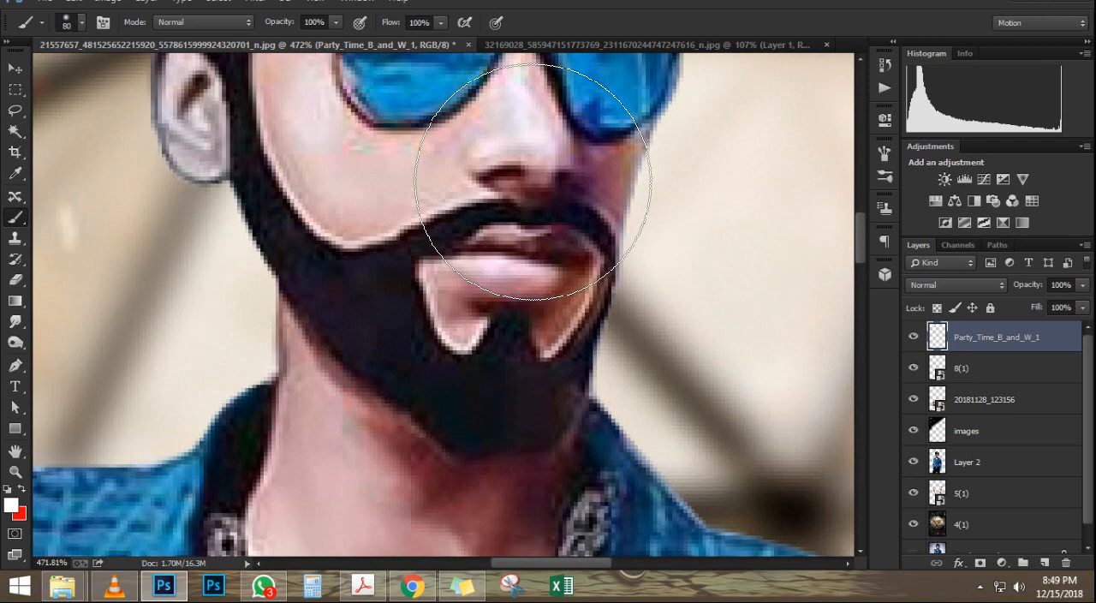
scroll(532, 182, down, 20)
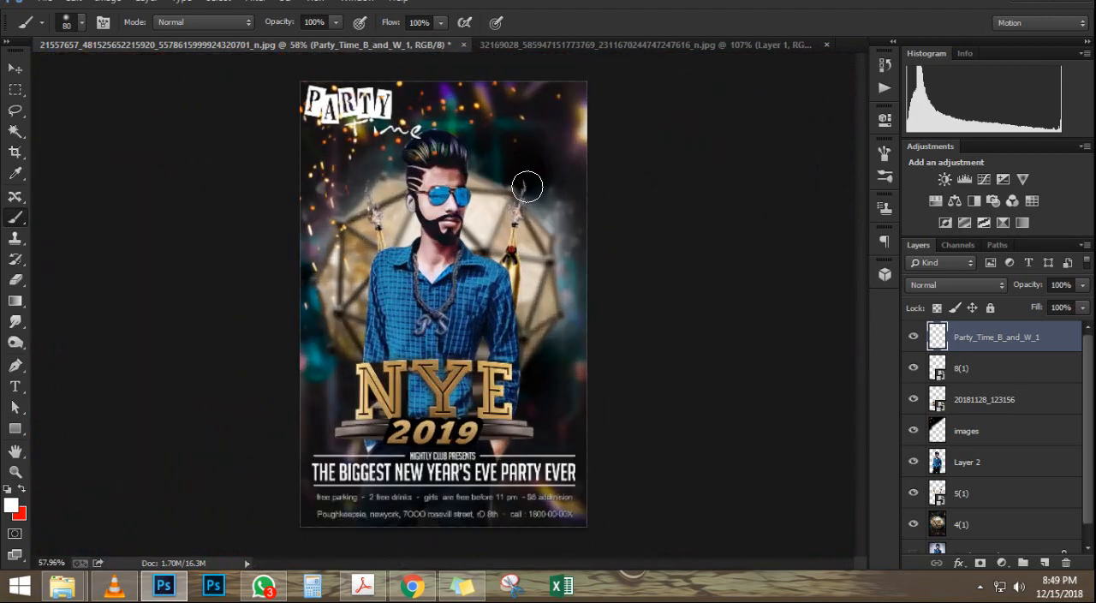
scroll(527, 187, up, 2)
click(15, 69)
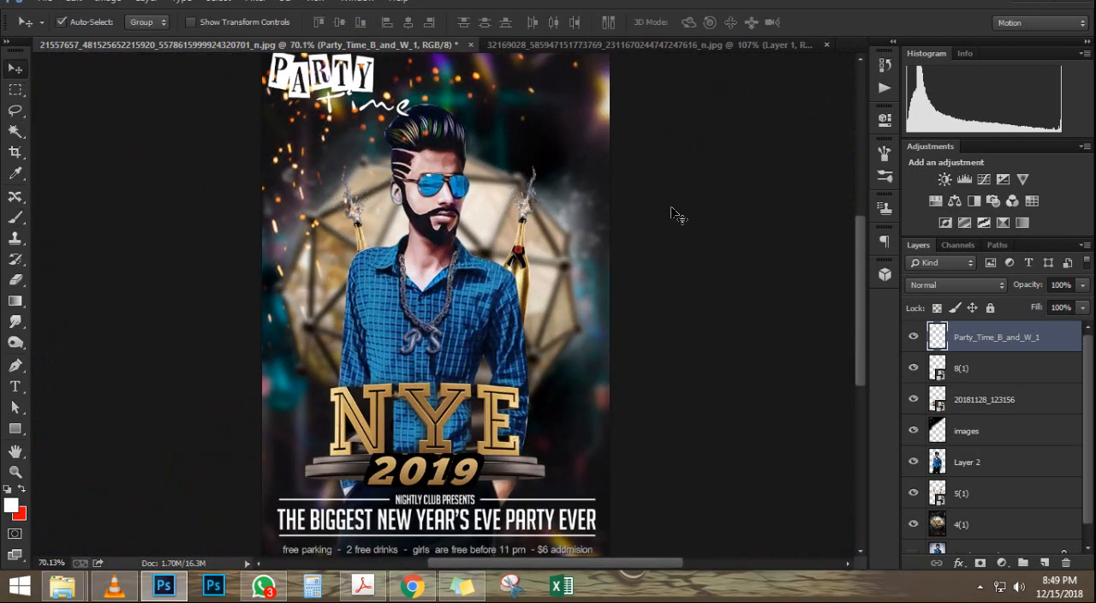
scroll(480, 144, down, 2)
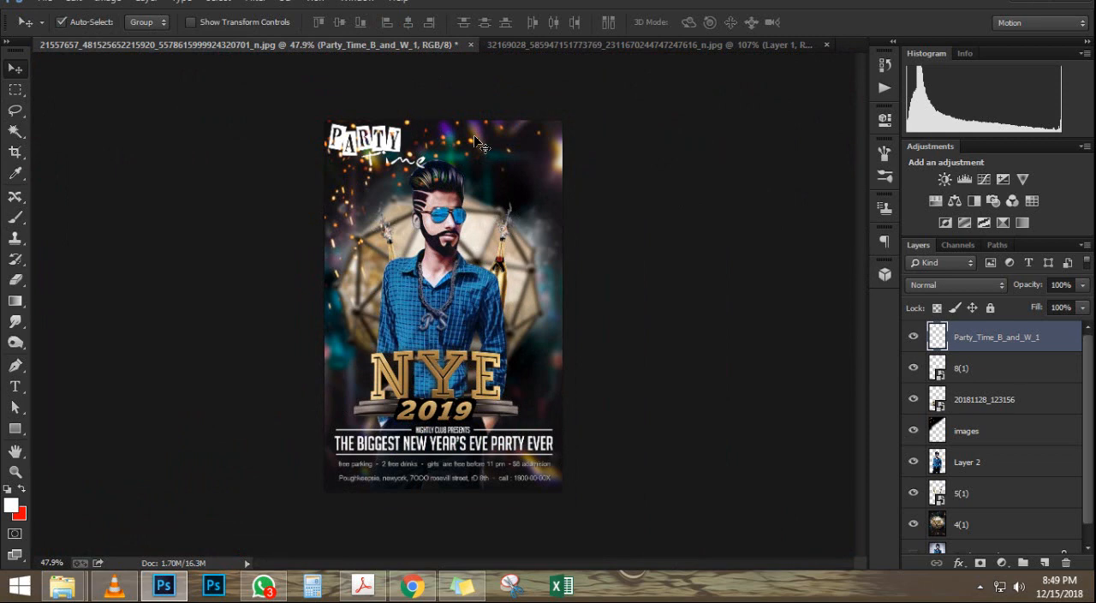
scroll(464, 163, up, 10)
drag(439, 107, 499, 228)
scroll(497, 227, down, 6)
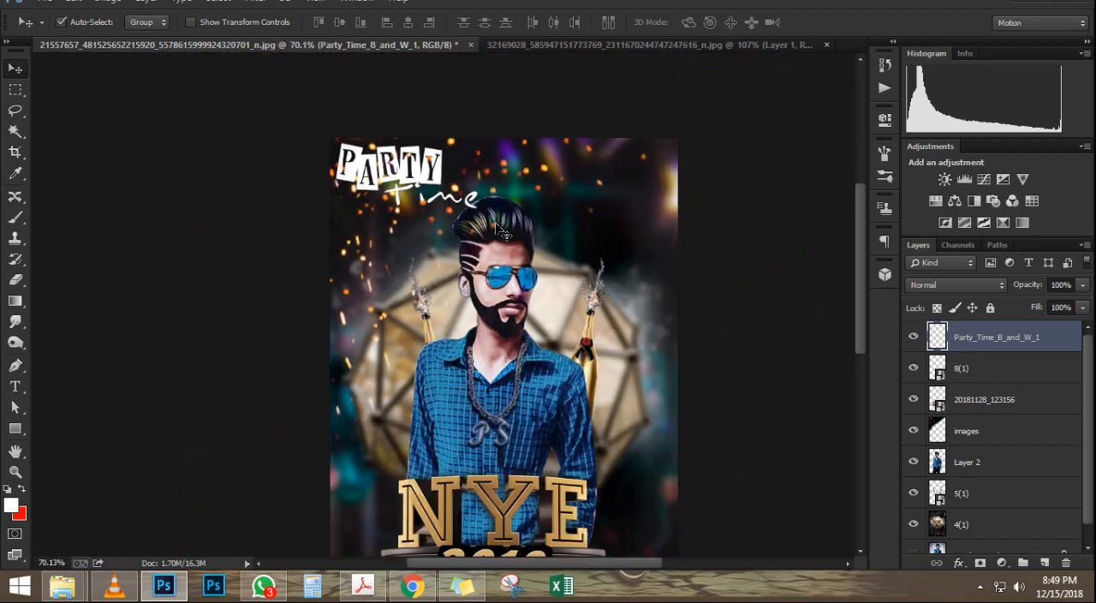
scroll(504, 231, down, 1)
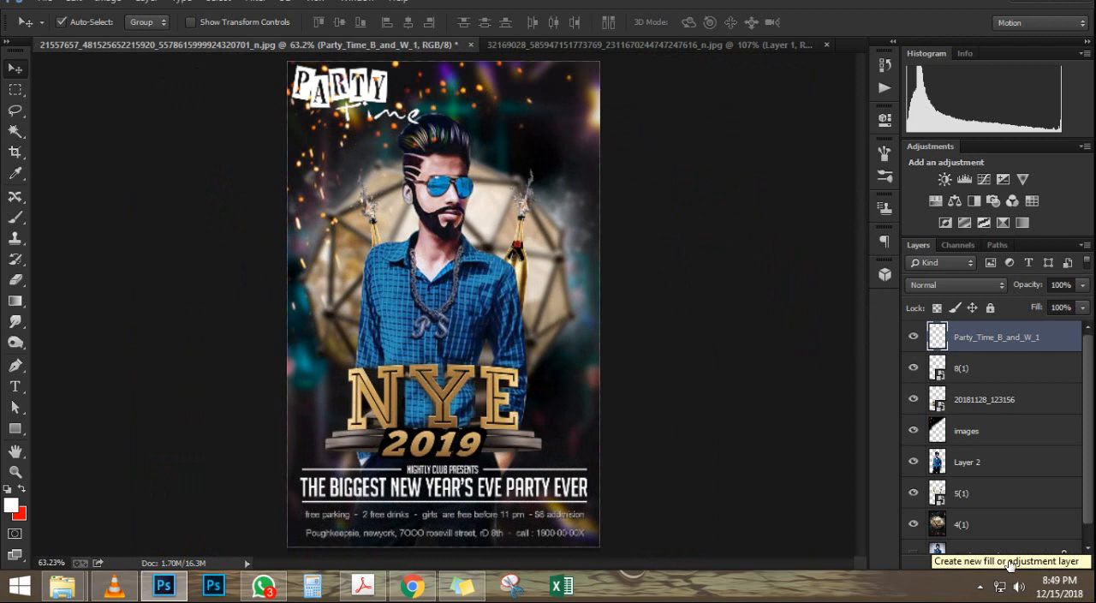
Step: Add a Color Lookup adjustment layer above all layers and set its 3DLUT file to Crisp_Winter.look
click(1001, 564)
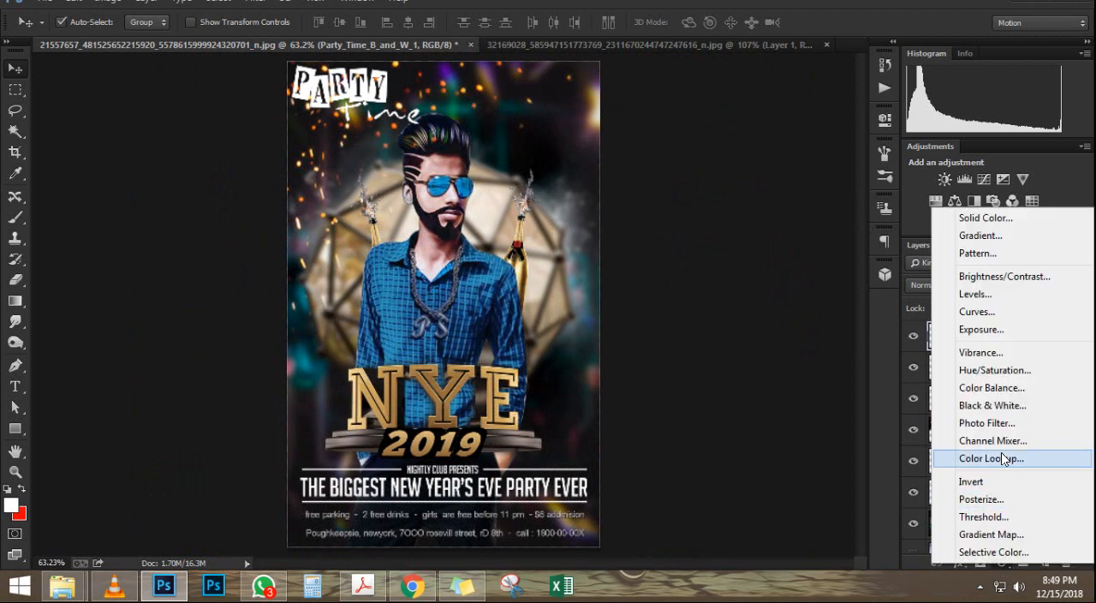
click(882, 244)
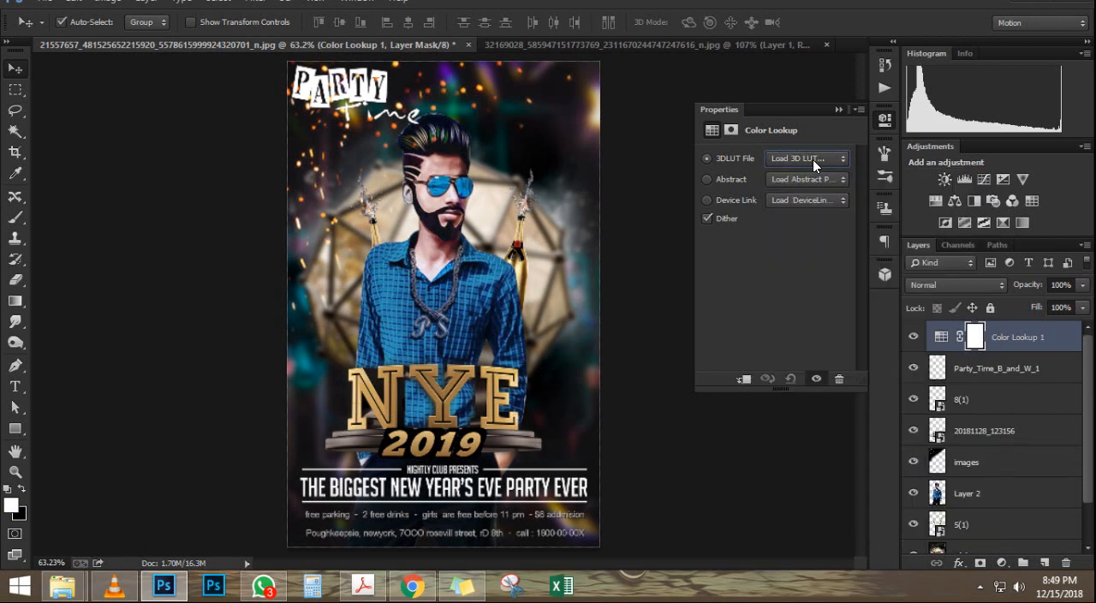
scroll(812, 159, down, 3)
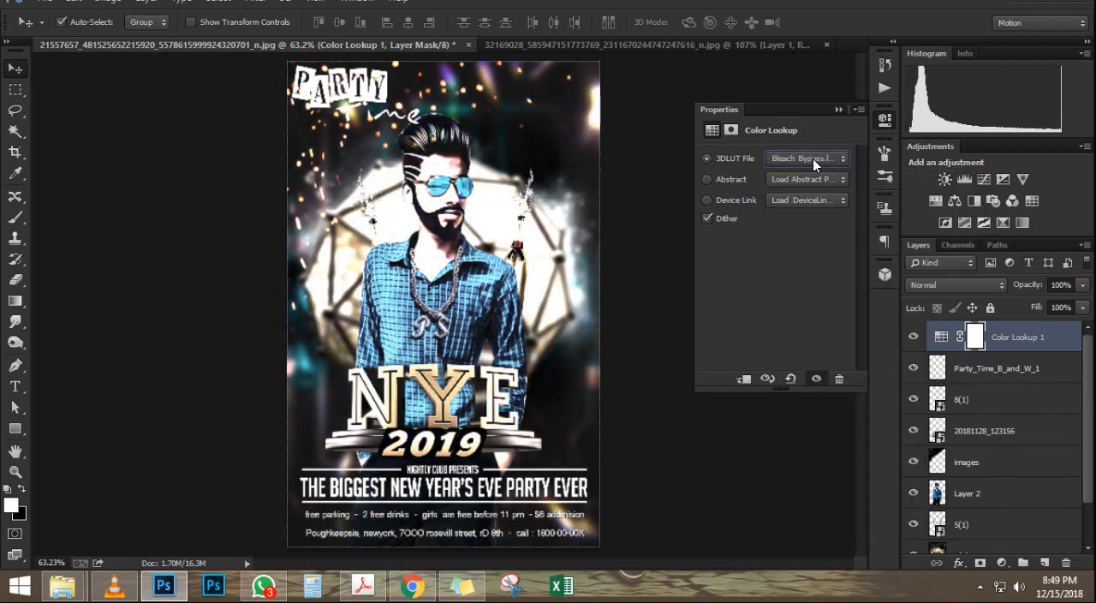
scroll(813, 158, up, 1)
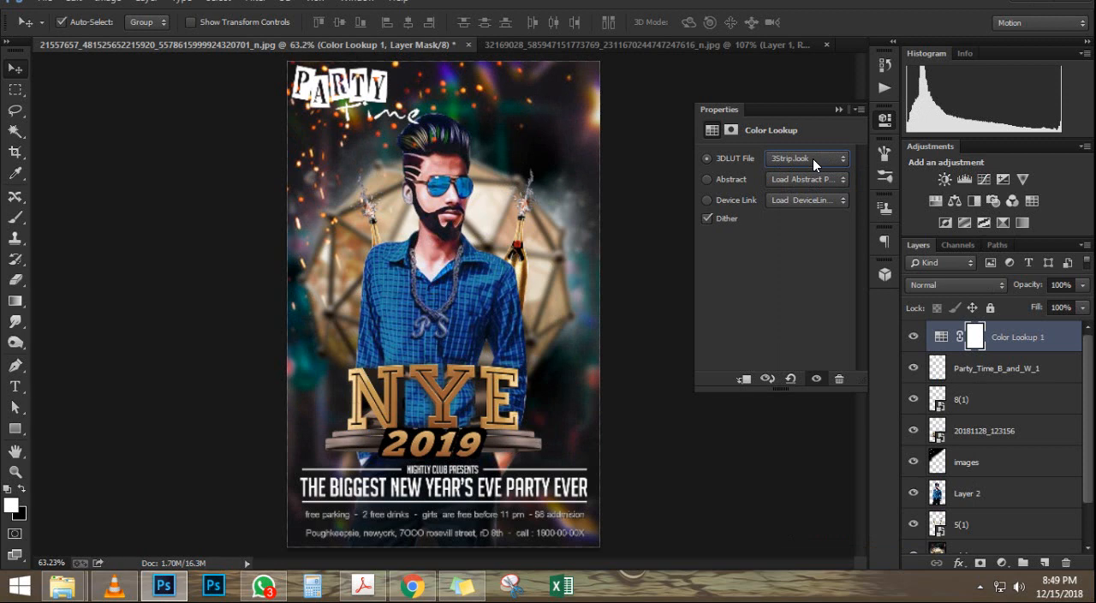
scroll(813, 158, down, 3)
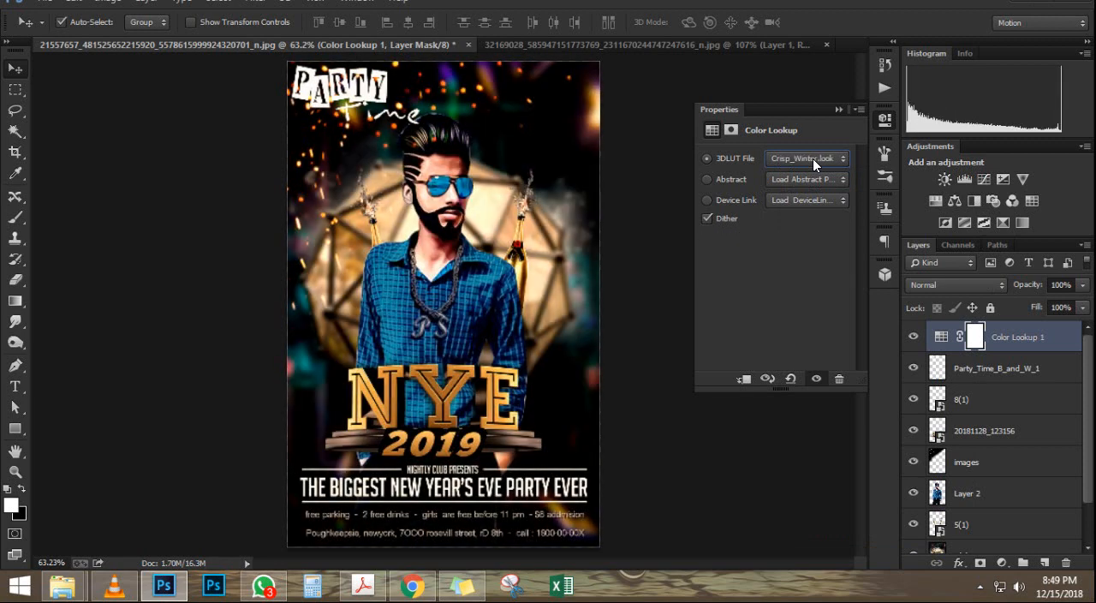
scroll(813, 158, down, 1)
scroll(812, 158, up, 1)
click(838, 110)
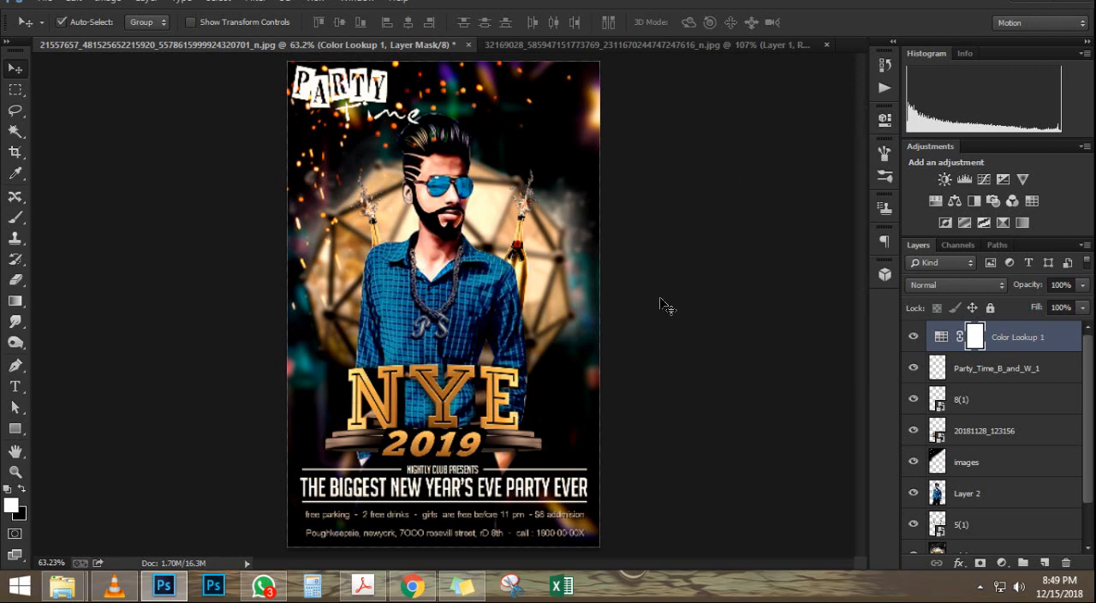
Step: Add a Curves adjustment layer above the Color Lookup layer and raise the RGB curve's midtones slightly
scroll(664, 305, down, 5)
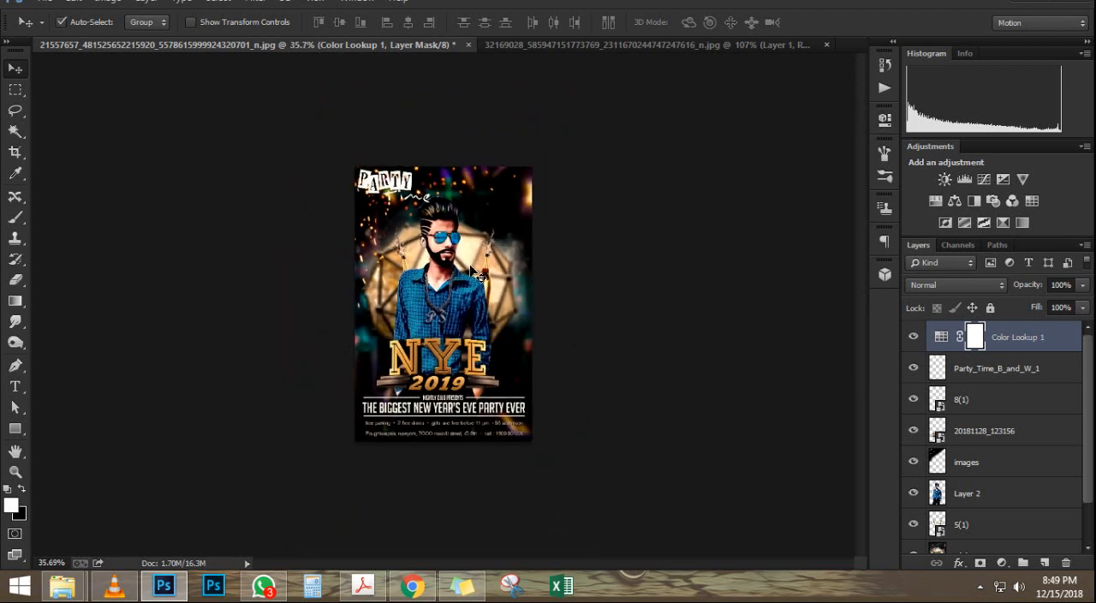
scroll(473, 272, up, 6)
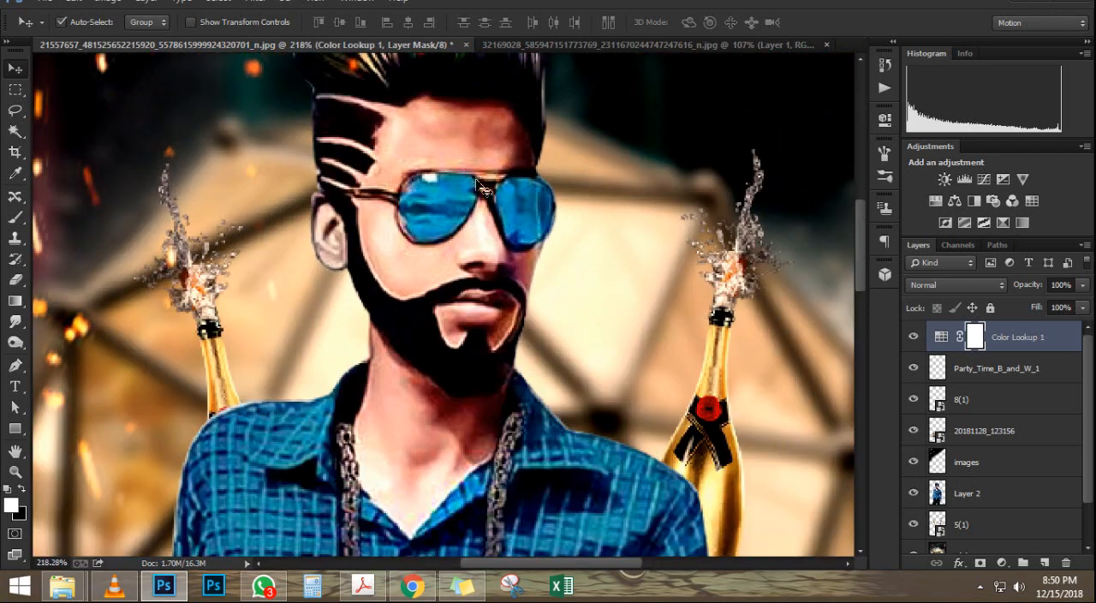
key(ctrl+0)
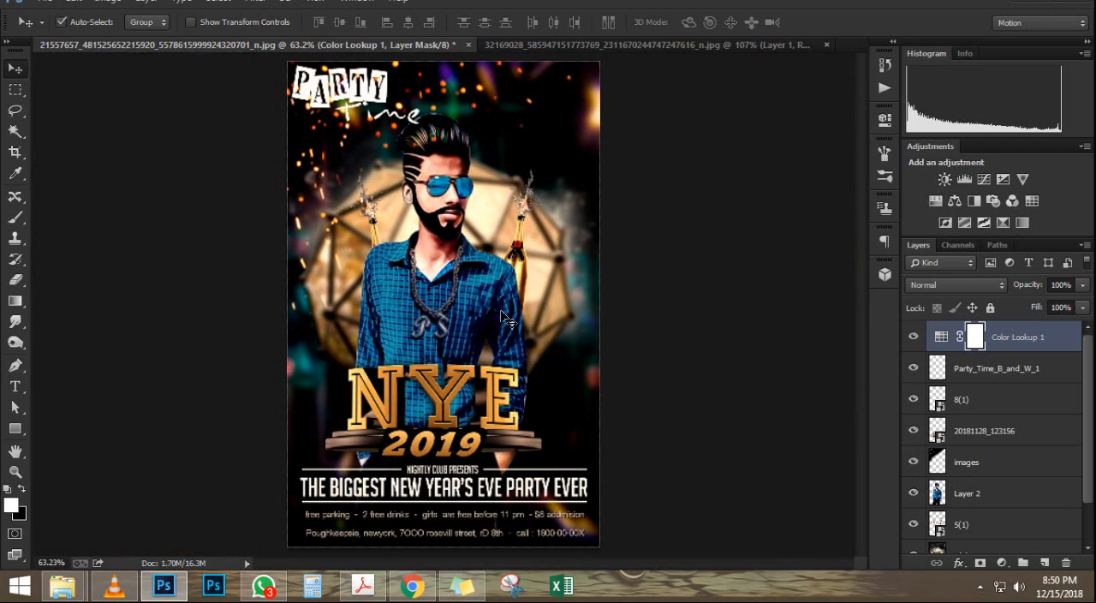
scroll(506, 319, up, 4)
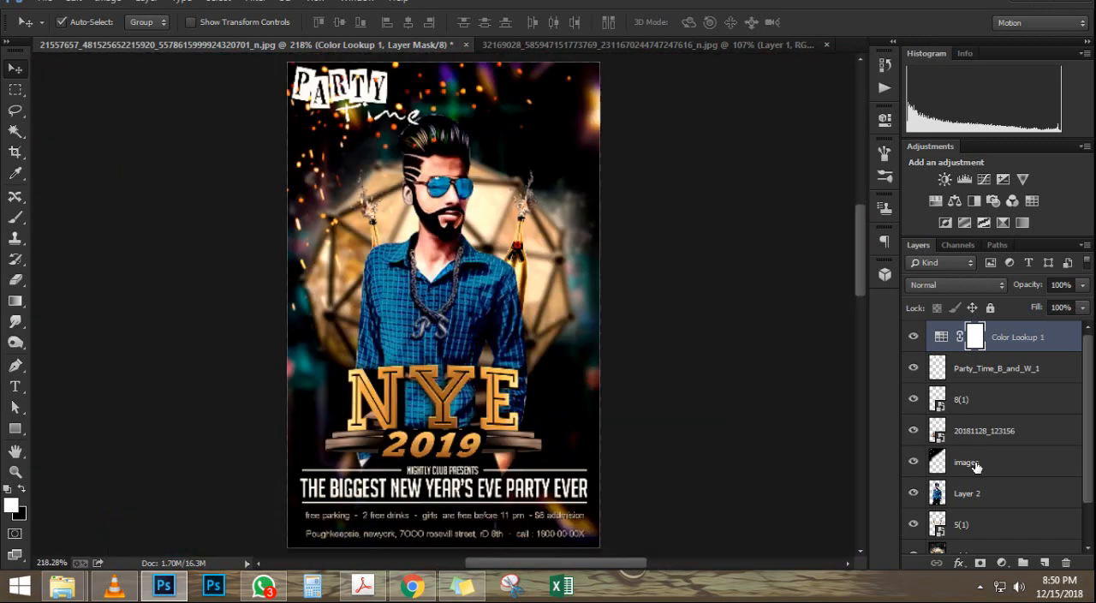
key(ctrl+0)
click(1002, 563)
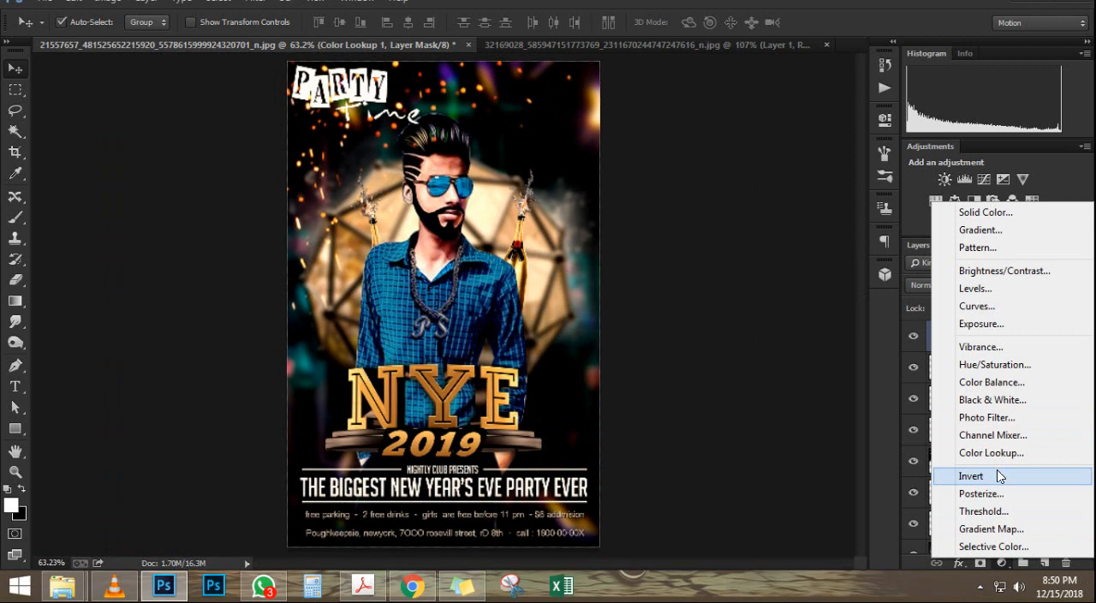
click(1037, 308)
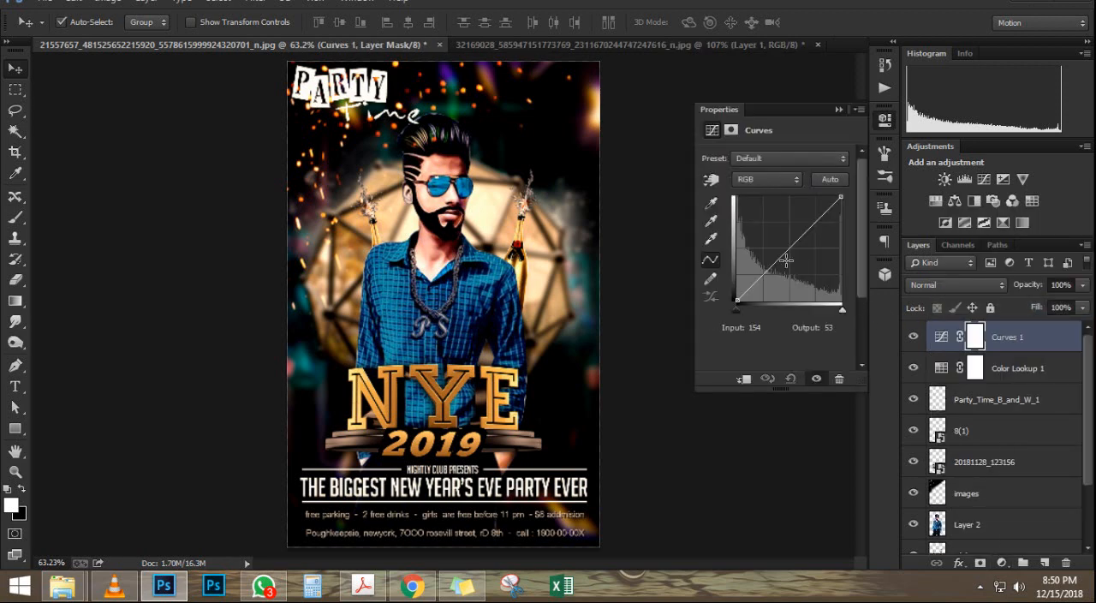
click(793, 246)
mouse_move(794, 246)
mouse_down()
mouse_move(781, 225)
mouse_move(787, 241)
mouse_up()
click(839, 109)
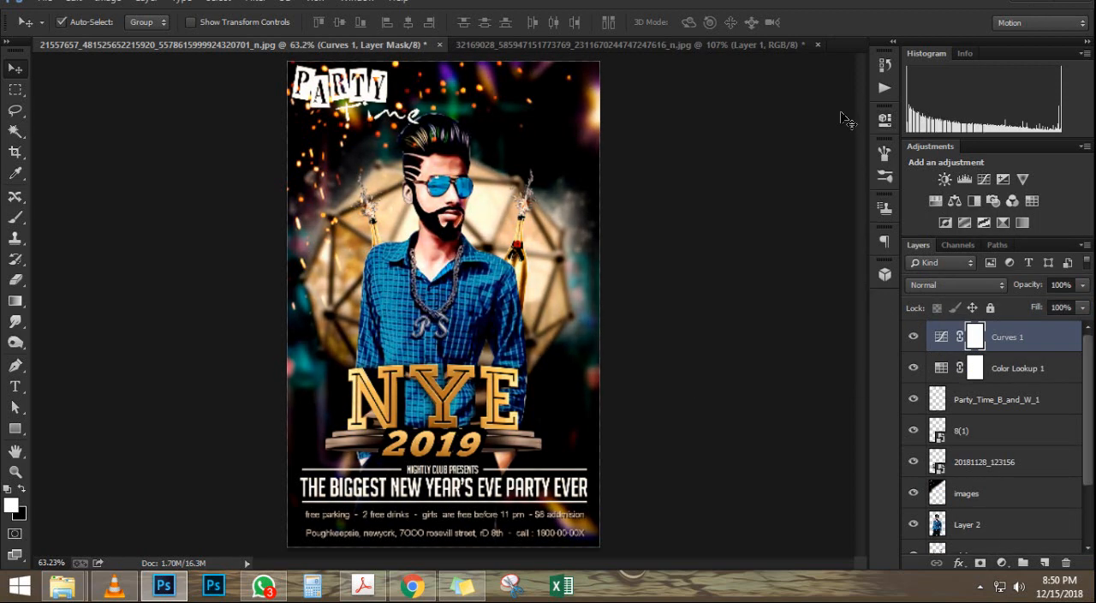
Step: Stamp all visible layers into a new merged layer at the top of the stack
scroll(495, 236, down, 2)
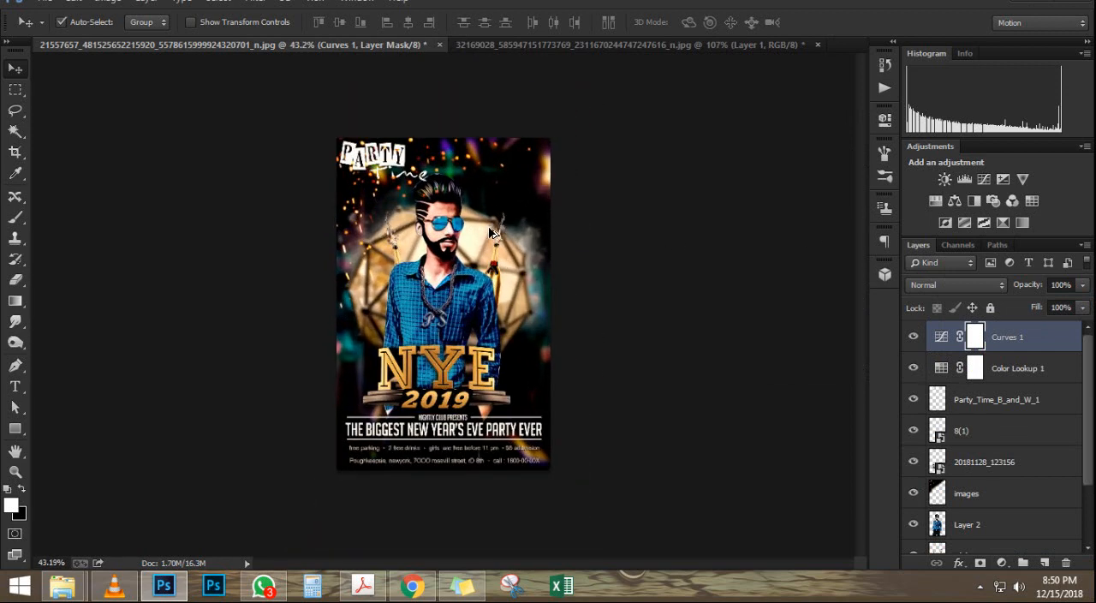
key(ctrl+shift+alt+e)
scroll(548, 224, down, 1)
scroll(543, 215, up, 1)
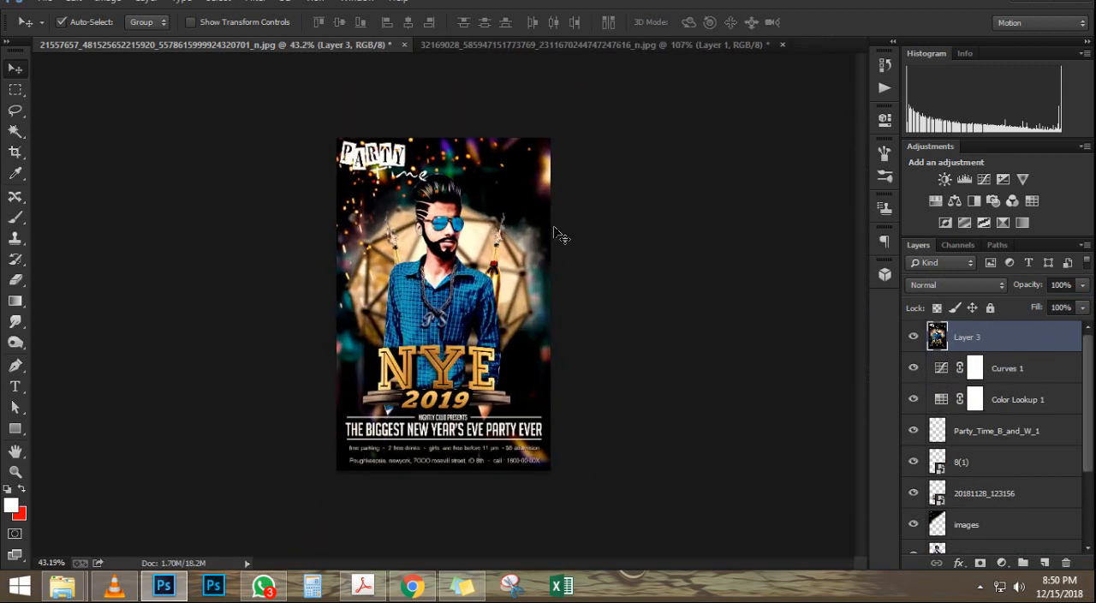
scroll(548, 222, up, 1)
scroll(417, 190, up, 1)
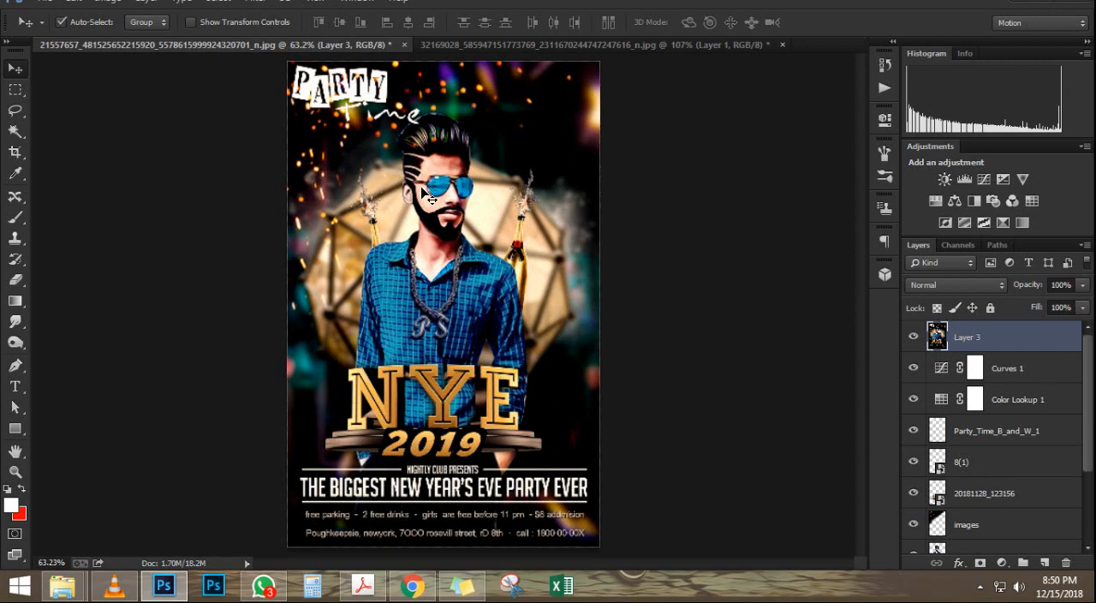
Step: Start the Camera Raw filter on the merged top layer and set Contrast to +4 and Highlights to -4
click(257, 2)
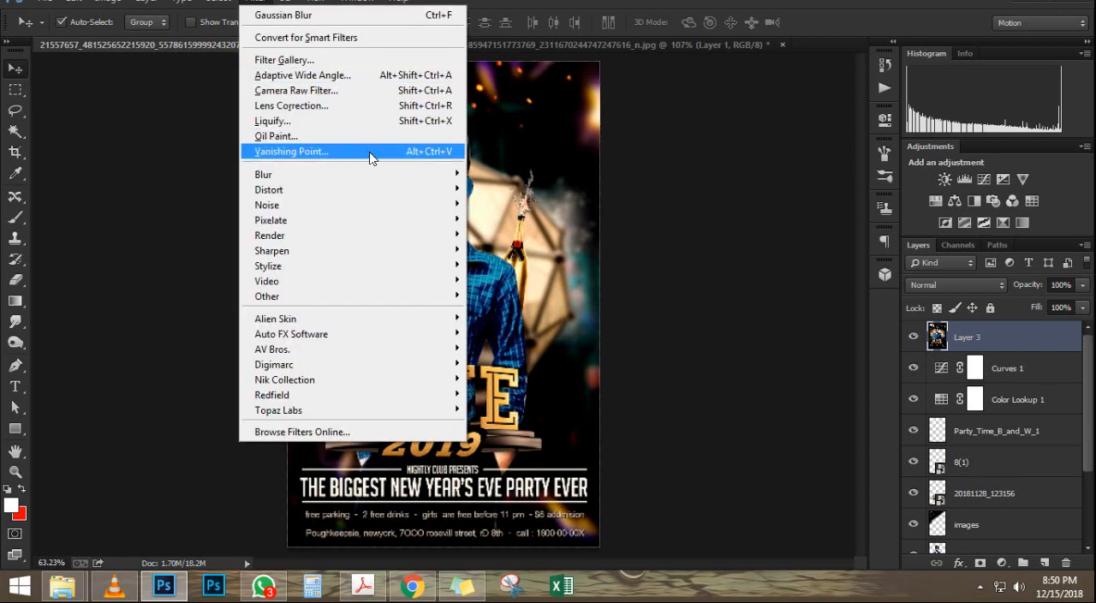
click(308, 90)
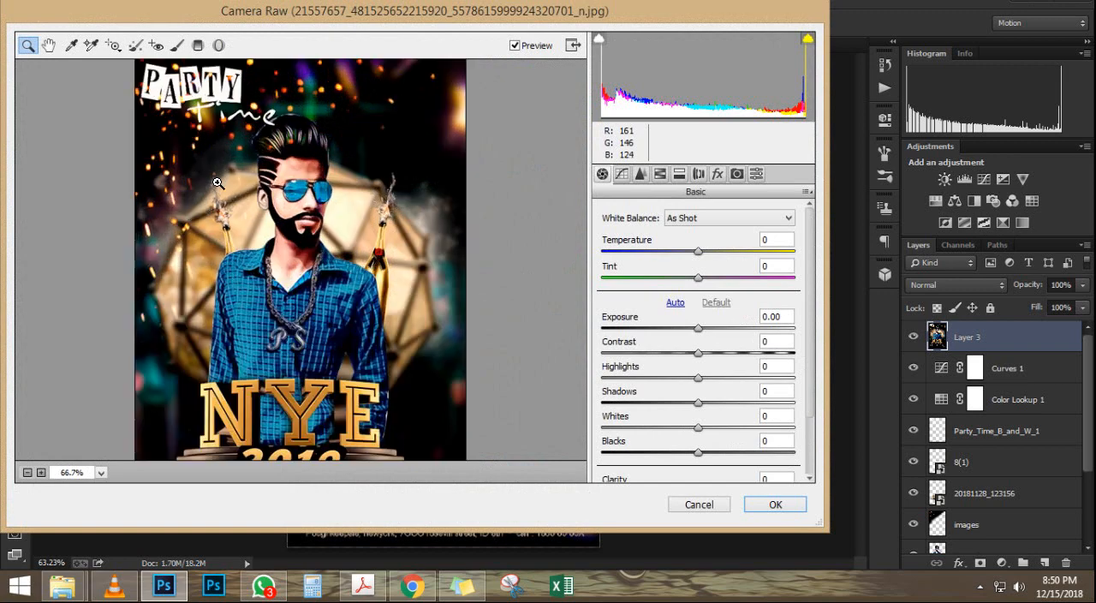
click(218, 182)
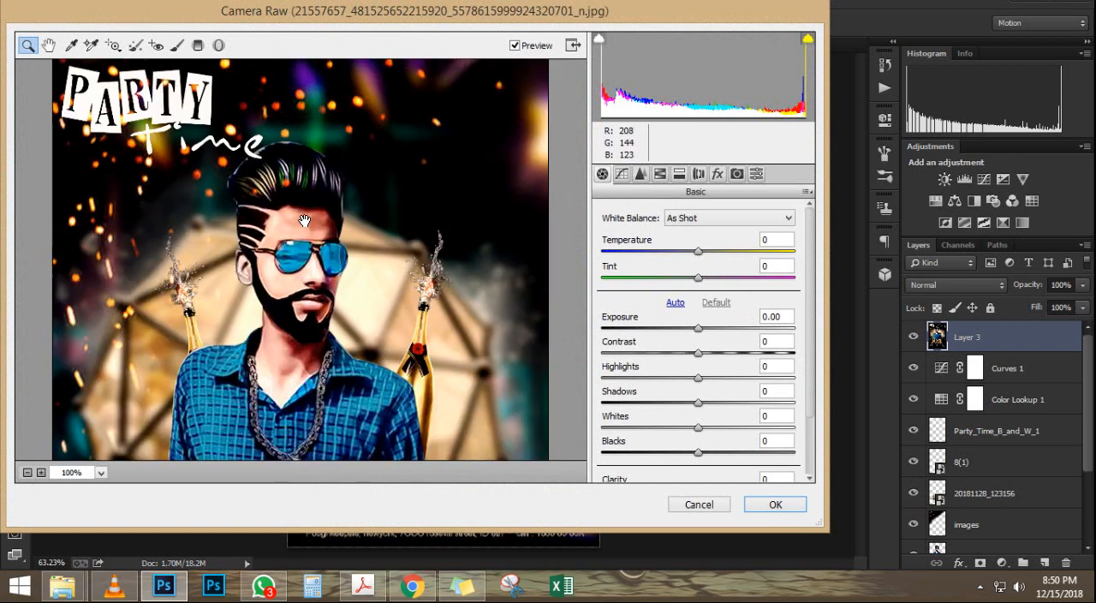
key(ctrl+0)
click(690, 329)
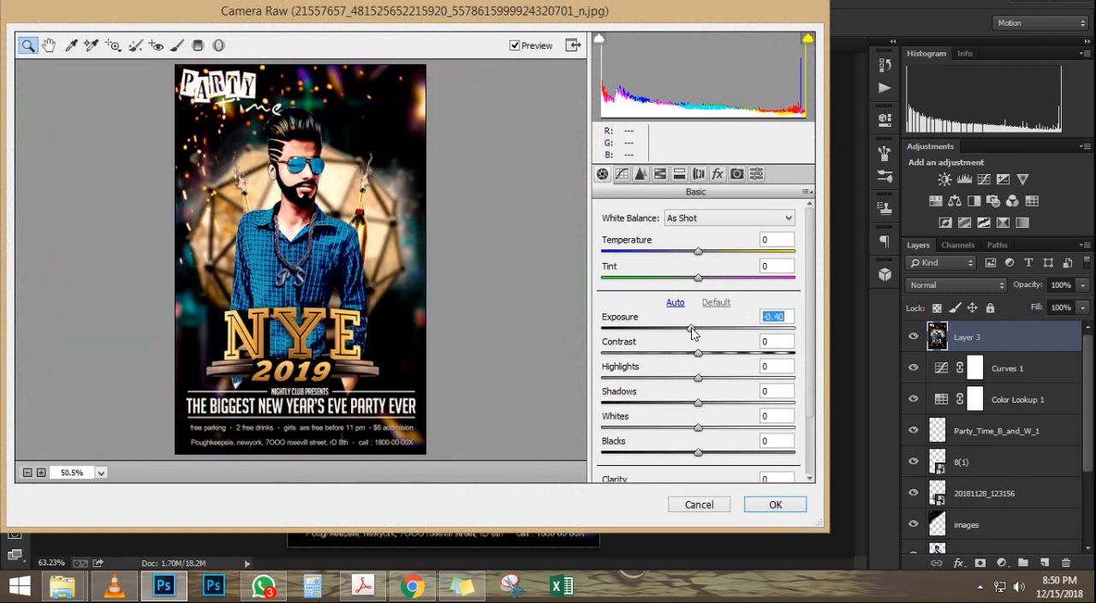
double_click(700, 329)
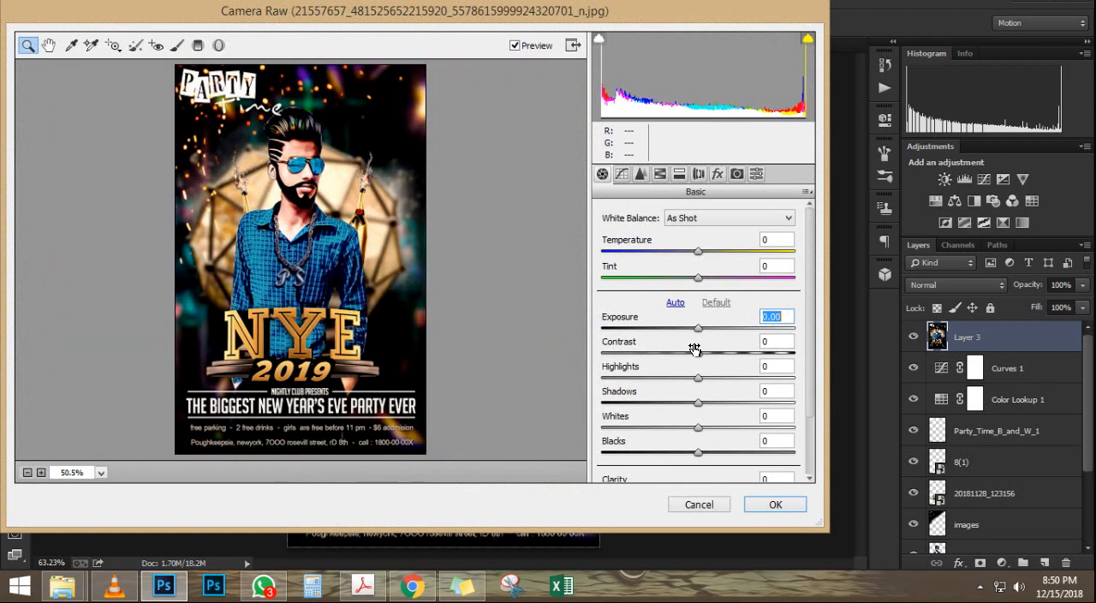
click(694, 350)
click(701, 351)
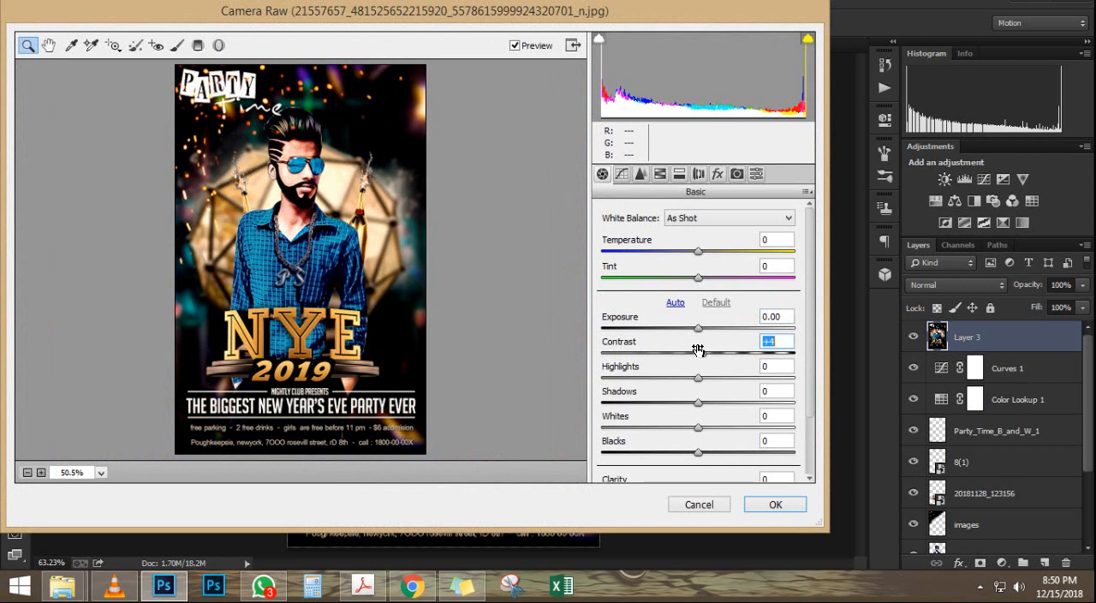
click(694, 376)
click(695, 376)
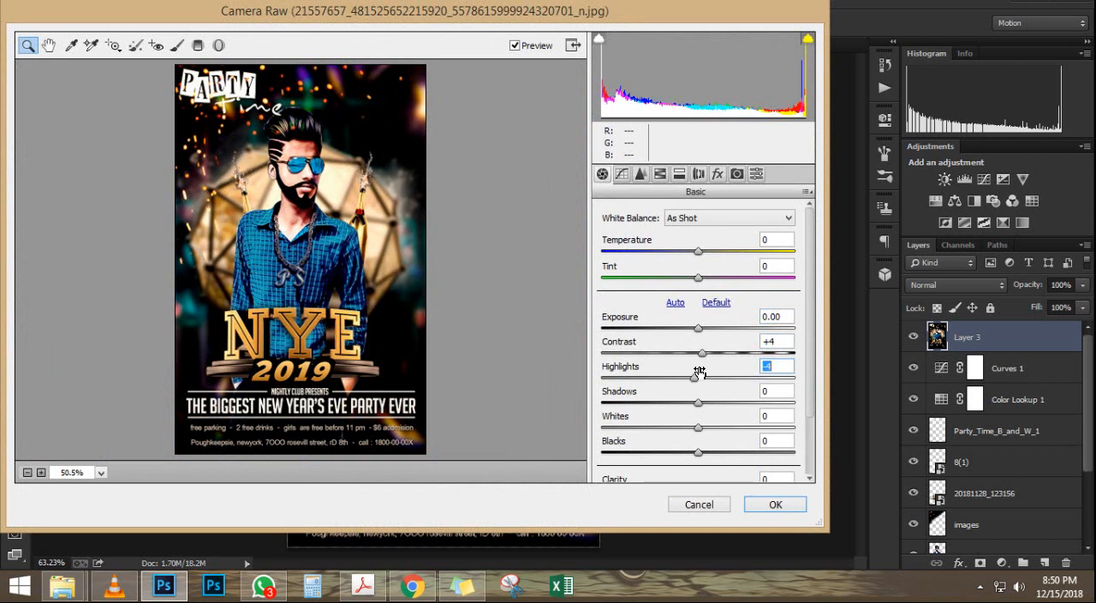
Step: Set Shadows to +32, Whites to +15 and Blacks to +4, adjust the Clarity settings, and apply the Camera Raw filter
click(692, 403)
drag(693, 403, 702, 456)
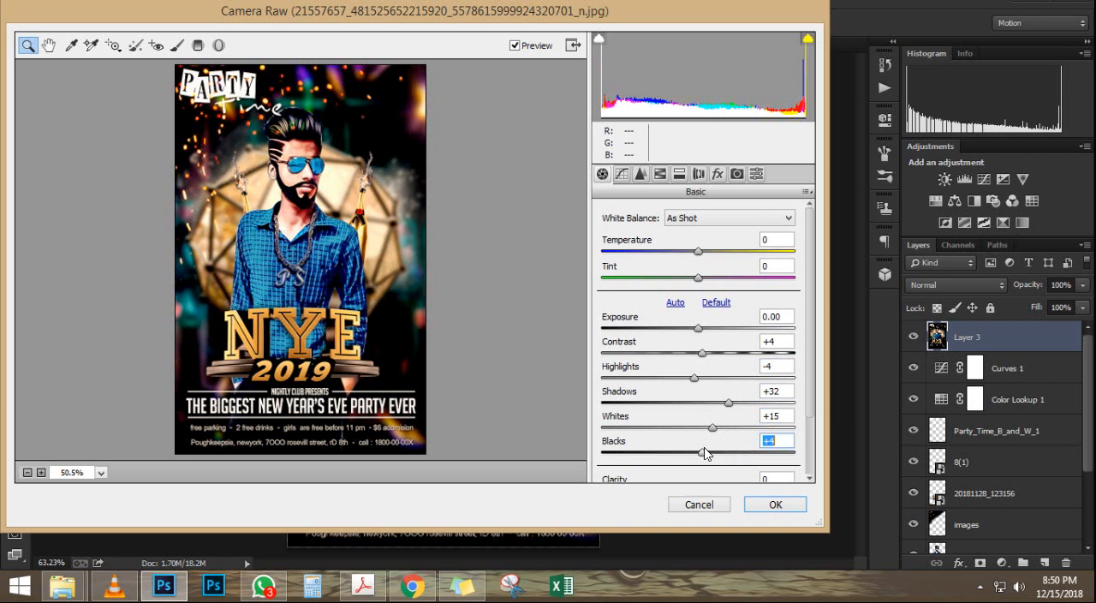
scroll(696, 444, down, 2)
drag(698, 416, 705, 478)
click(775, 505)
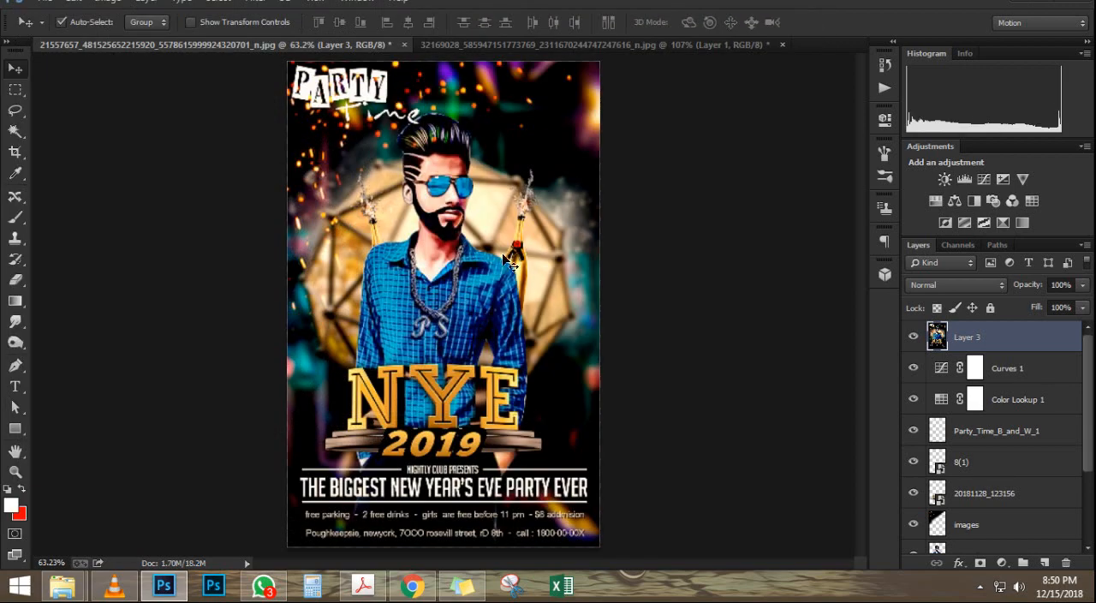
Step: Start the Oil Paint filter on the merged layer and set its lighting to Shine 0 and Angular Direction 360
scroll(445, 158, up, 5)
scroll(445, 158, up, 2)
scroll(439, 184, down, 4)
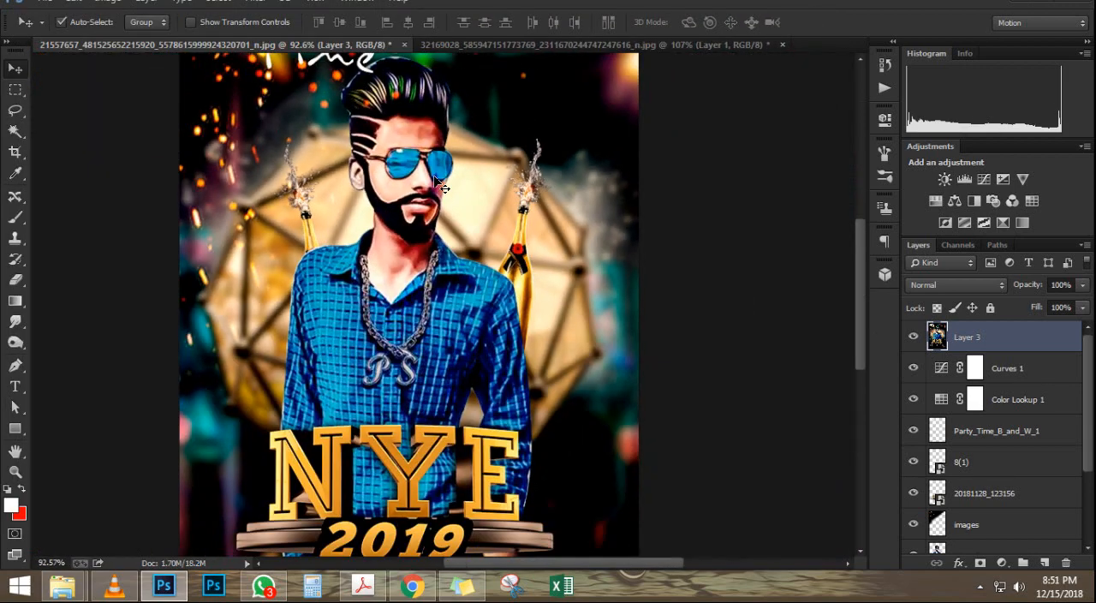
scroll(441, 186, down, 2)
click(254, 2)
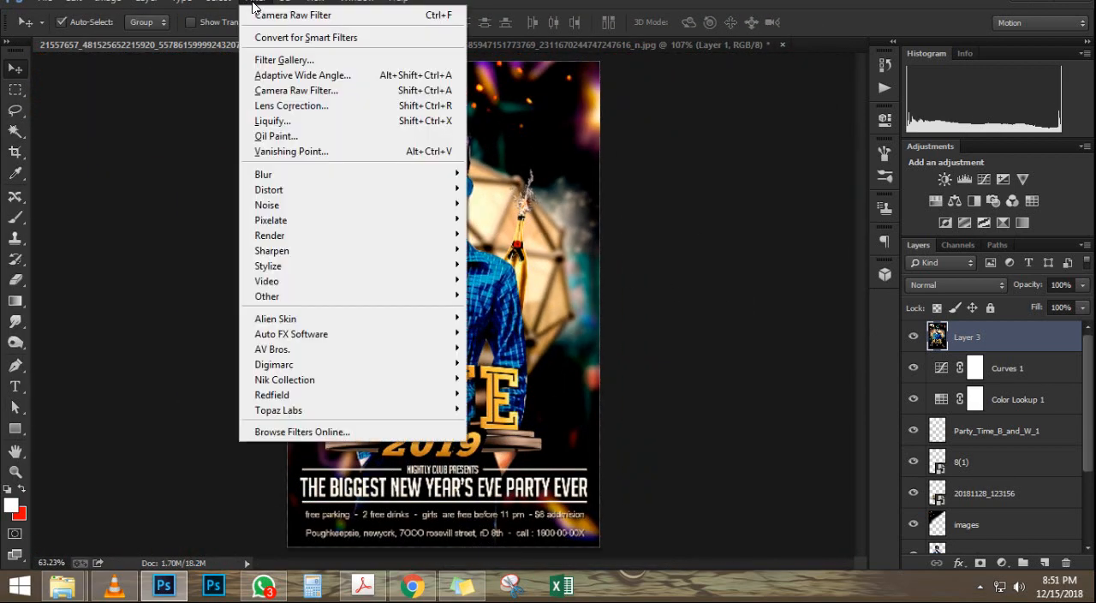
click(394, 139)
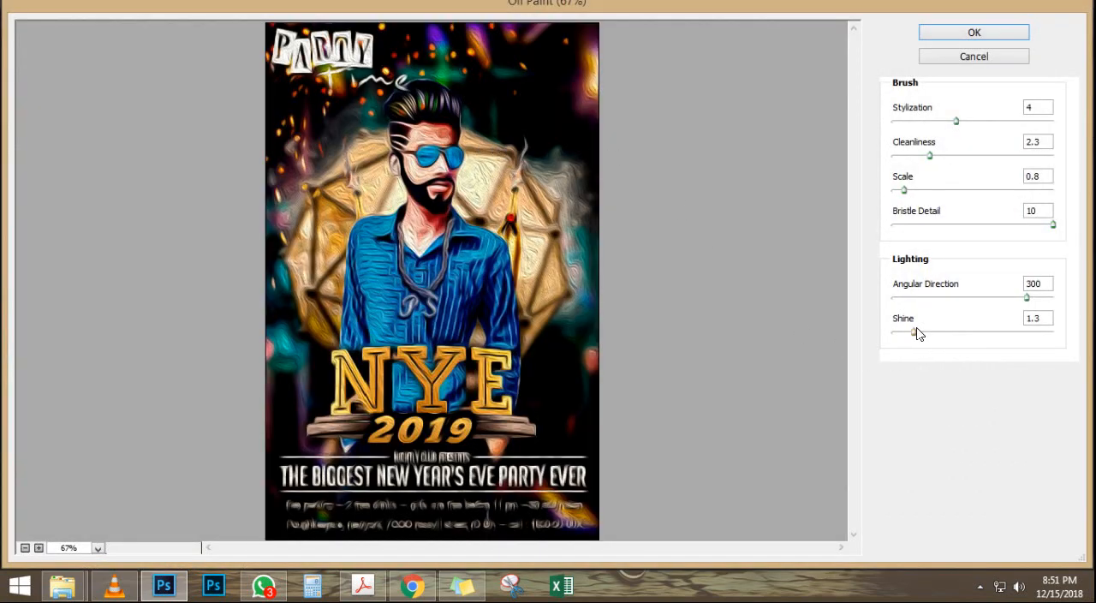
drag(916, 333, 895, 341)
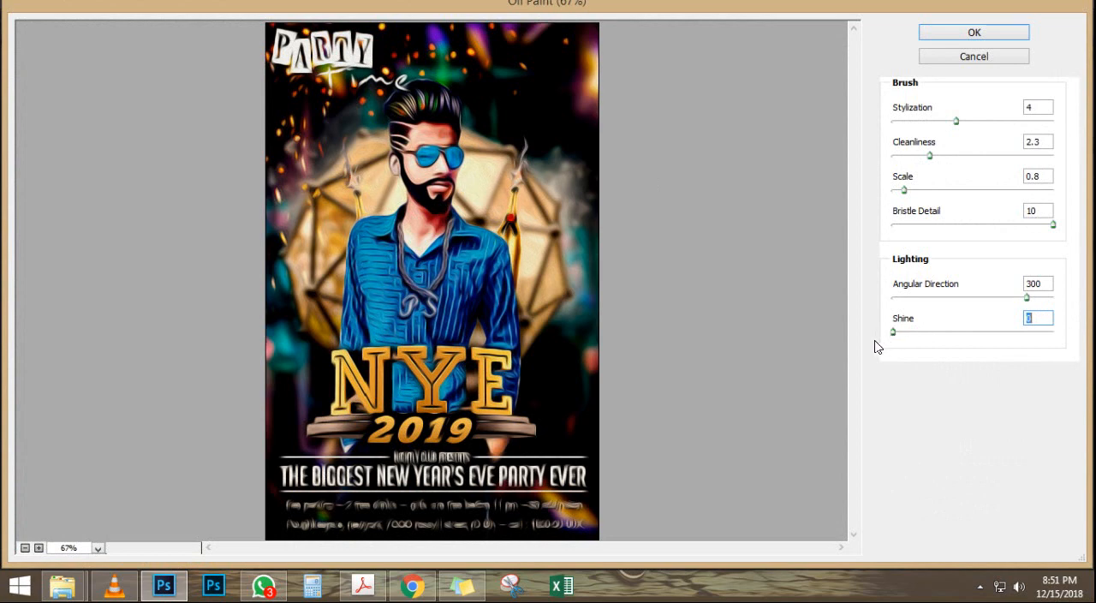
drag(1033, 299, 1063, 301)
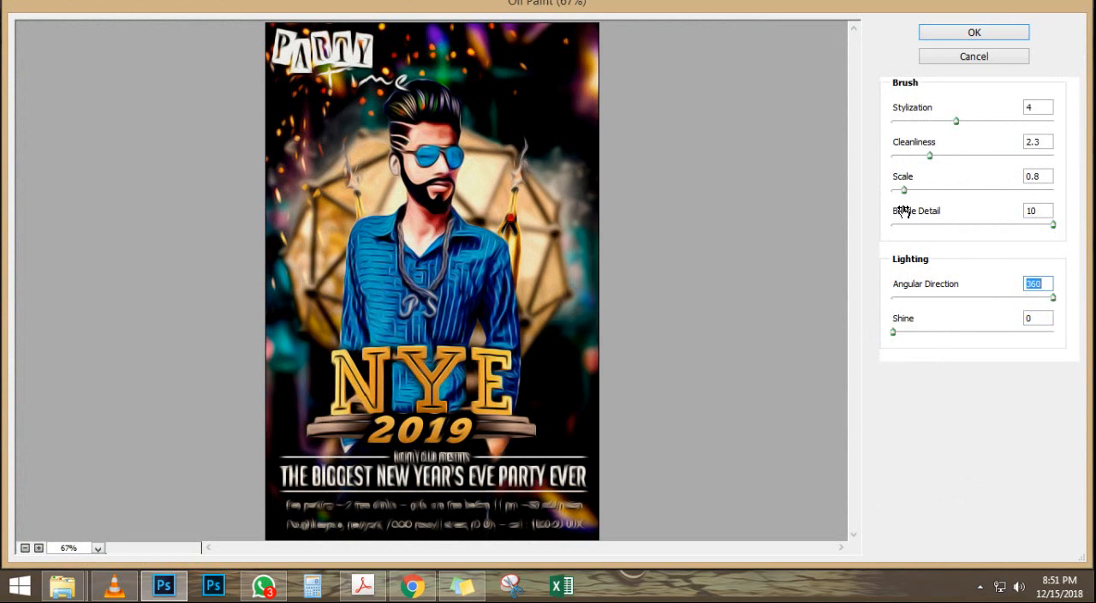
Step: Set the Oil Paint brush to Scale 0.1, Cleanliness 0 and Stylization 2.97, and apply the filter
drag(908, 195, 894, 196)
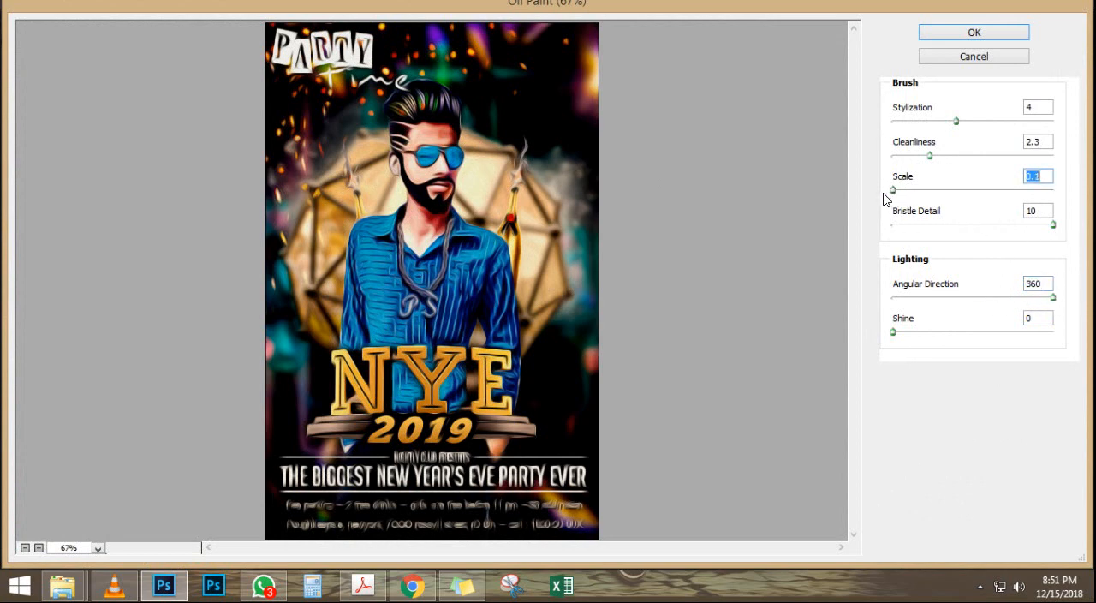
drag(932, 156, 892, 160)
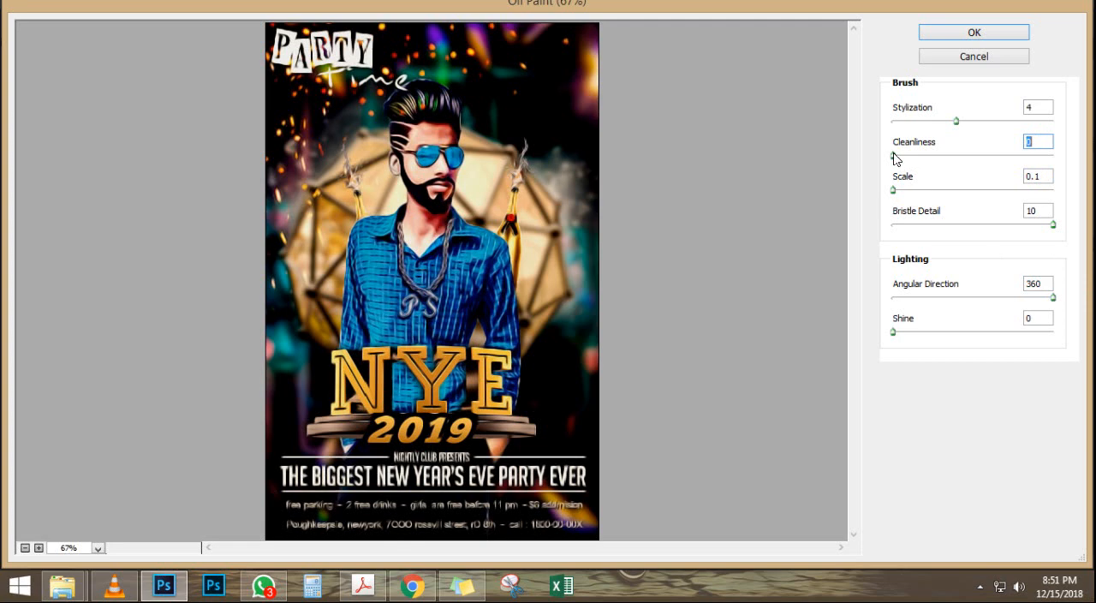
mouse_move(956, 122)
mouse_down()
mouse_move(902, 122)
mouse_move(1036, 114)
mouse_move(885, 141)
mouse_move(943, 127)
mouse_up()
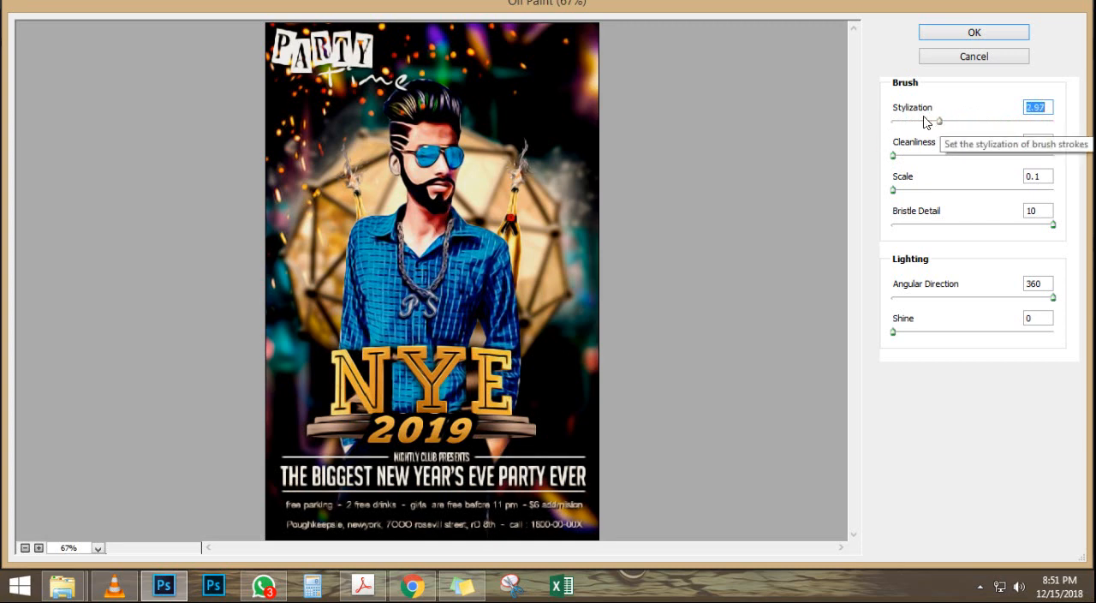
click(975, 34)
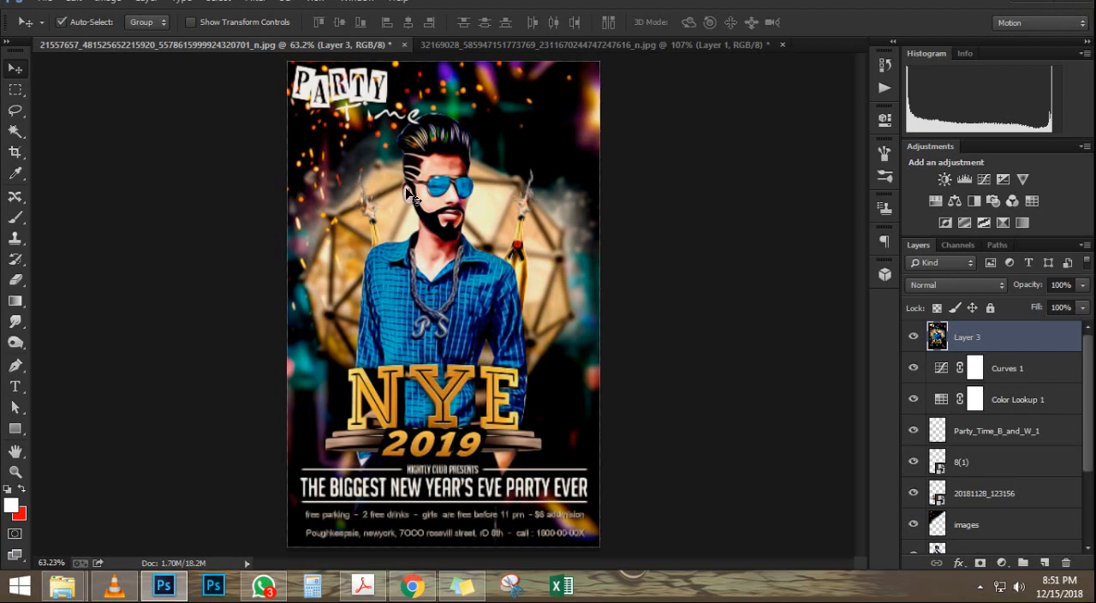
Step: Examine the oil-painted poster up close and as a whole, including the man's face and shirt
scroll(491, 185, up, 3)
scroll(491, 186, down, 4)
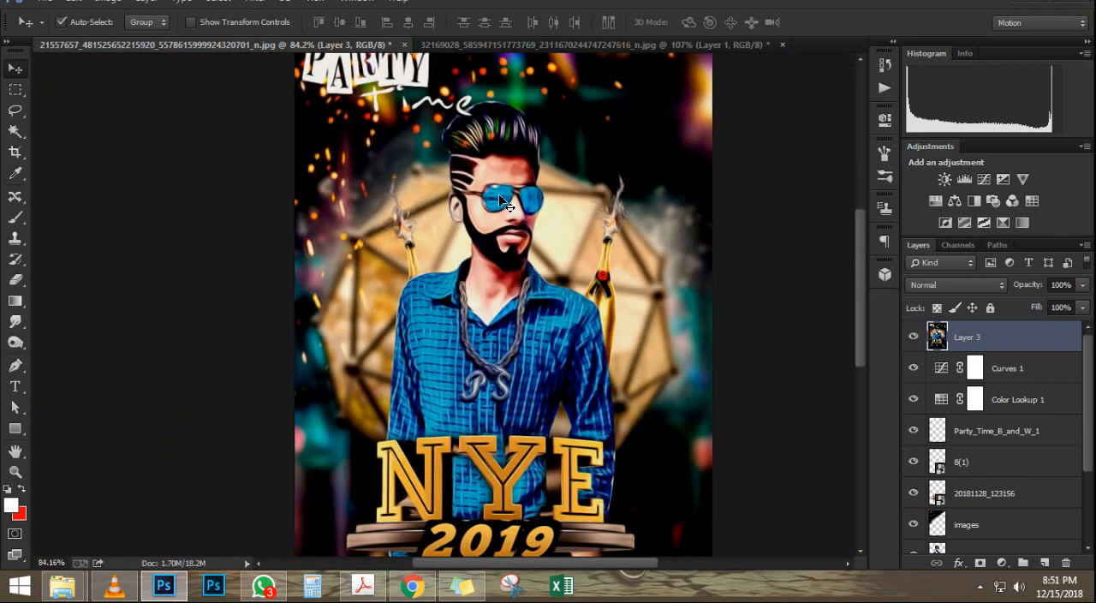
scroll(499, 203, down, 2)
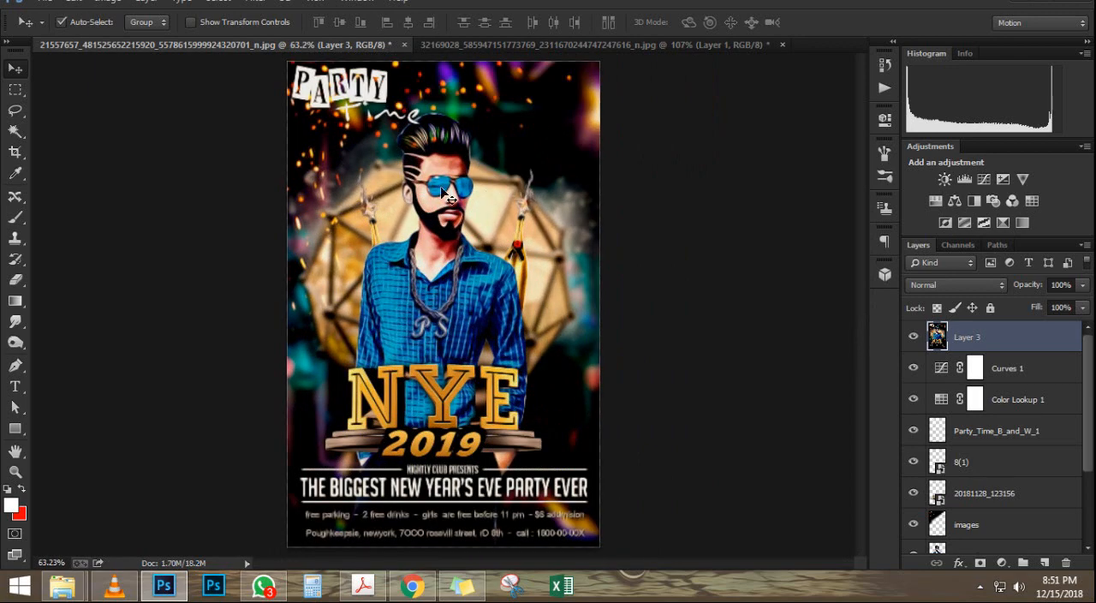
scroll(445, 193, up, 6)
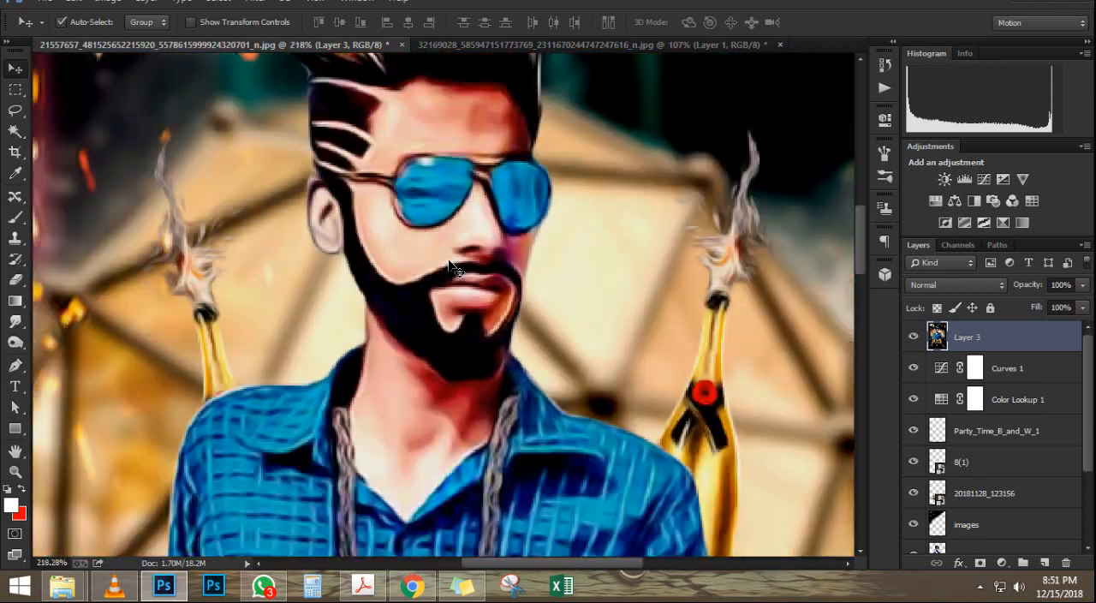
scroll(452, 267, down, 3)
scroll(458, 264, down, 2)
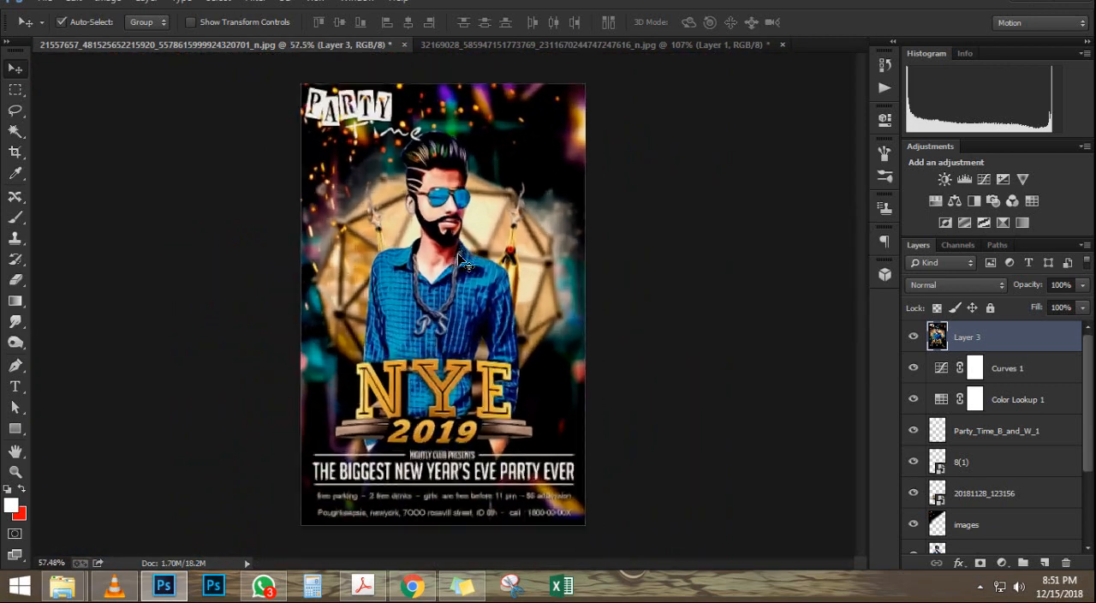